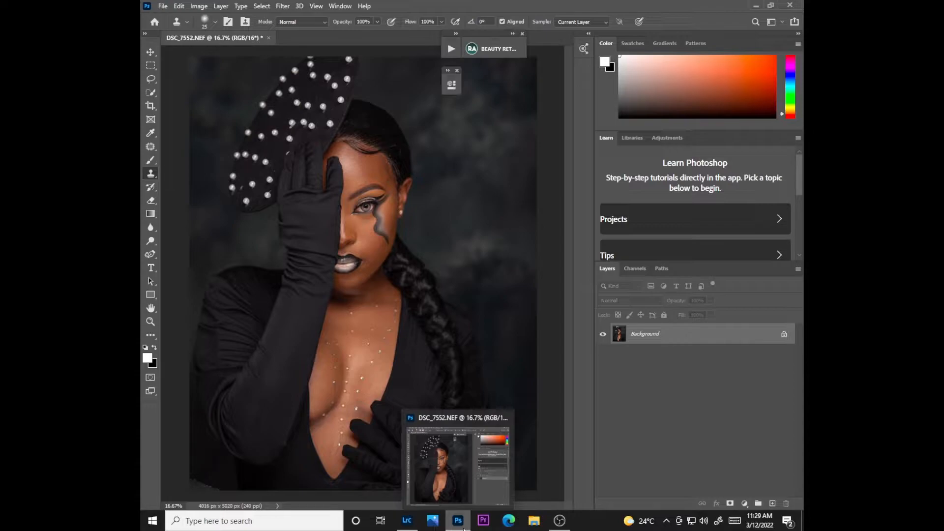
# Step: Duplicate the background layer and add an empty layer named blemishes above the copy
pyautogui.hotkey('ctrl', '+')
pyautogui.hotkey('ctrl', '+')
pyautogui.hotkey('ctrl', '+')
pyautogui.hotkey('ctrl', '+')
pyautogui.hotkey('ctrl', '+')
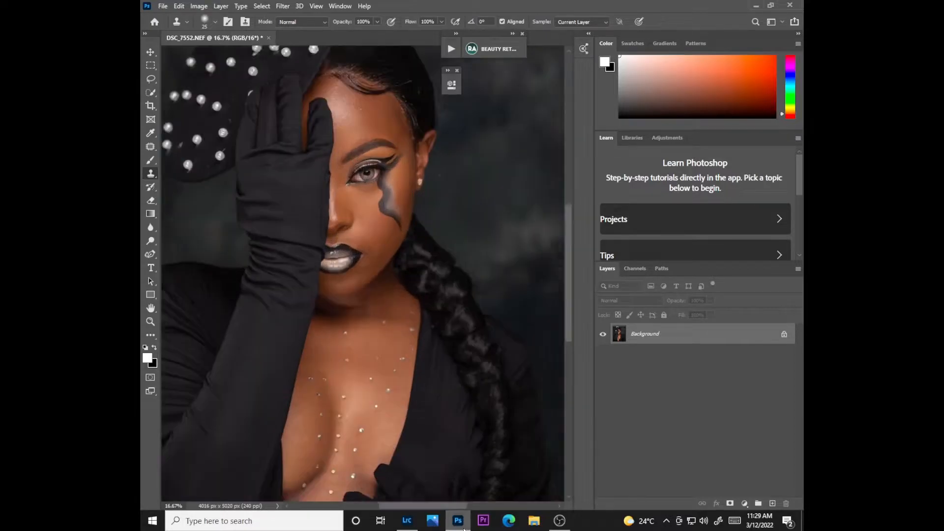
pyautogui.moveTo(568, 251); pyautogui.dragTo(561, 179)
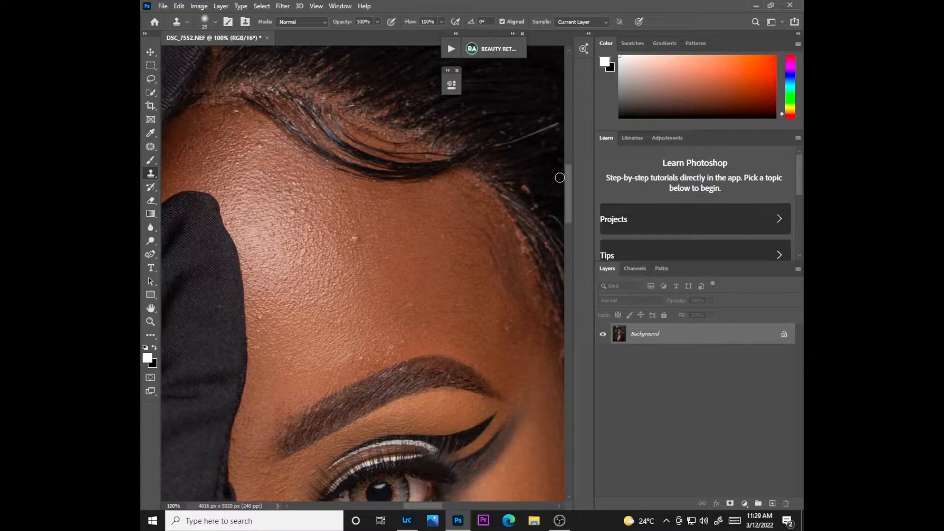
pyautogui.hotkey('ctrl', 'j')
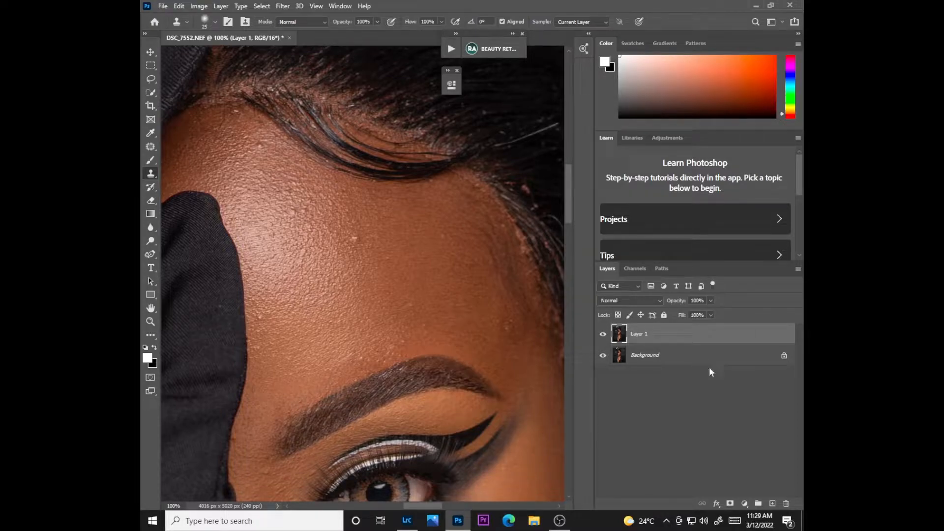
pyautogui.click(773, 504)
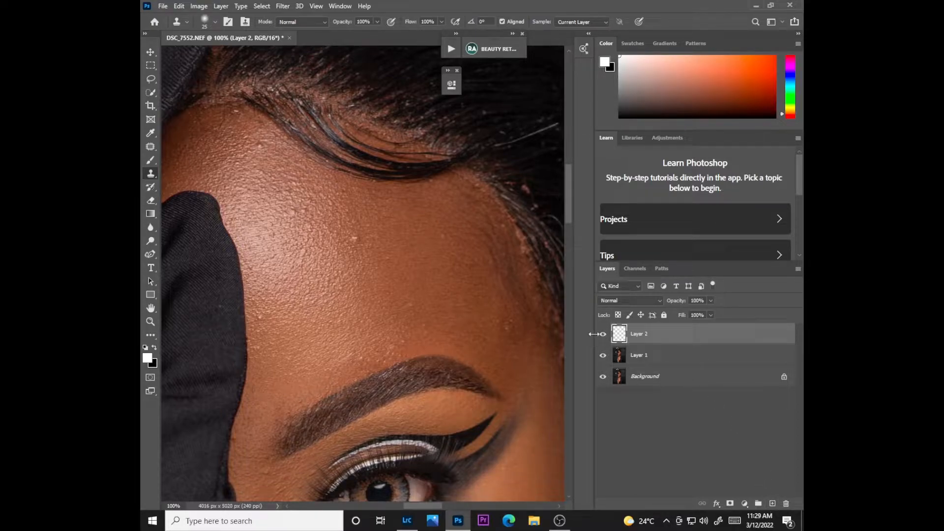
pyautogui.doubleClick(640, 334)
pyautogui.write('blemishe')
# Step: Set the Clone Stamp tool to sample Current & Below
pyautogui.click(420, 240)
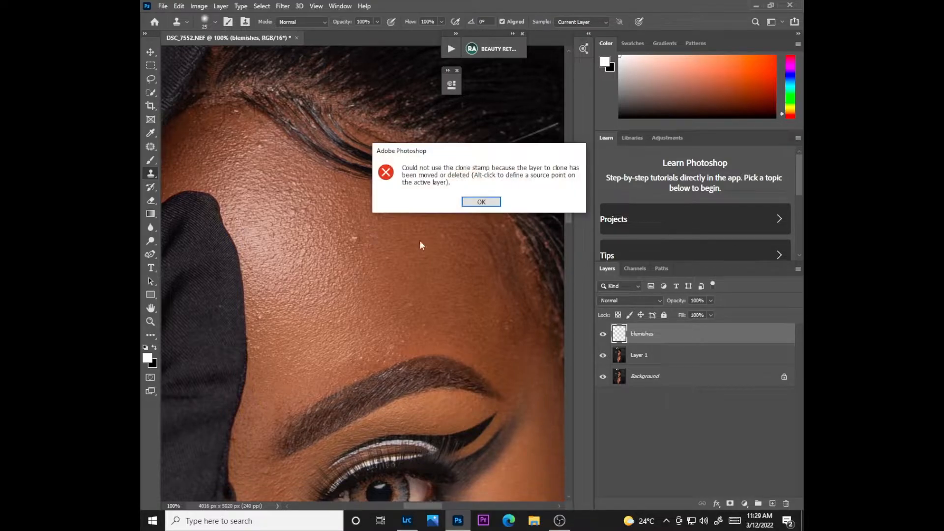
pyautogui.click(477, 202)
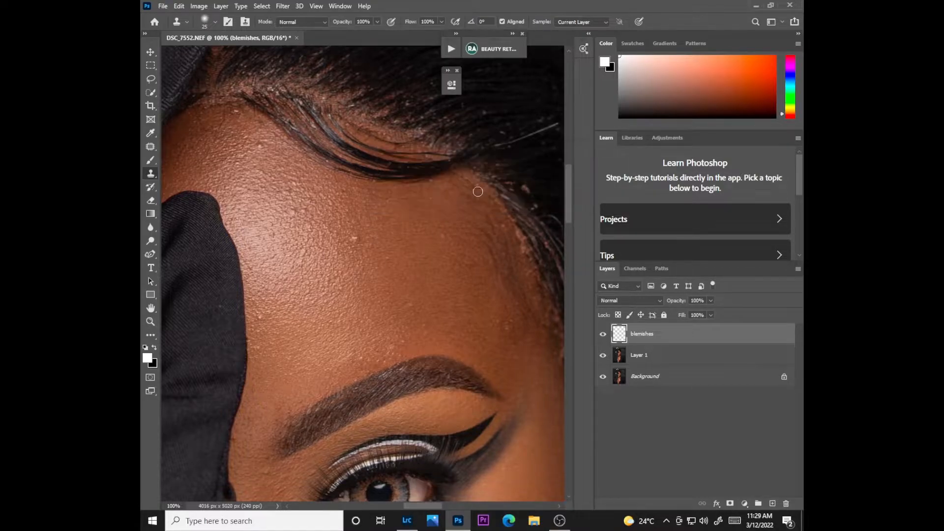
pyautogui.rightClick(152, 174)
pyautogui.click(186, 175)
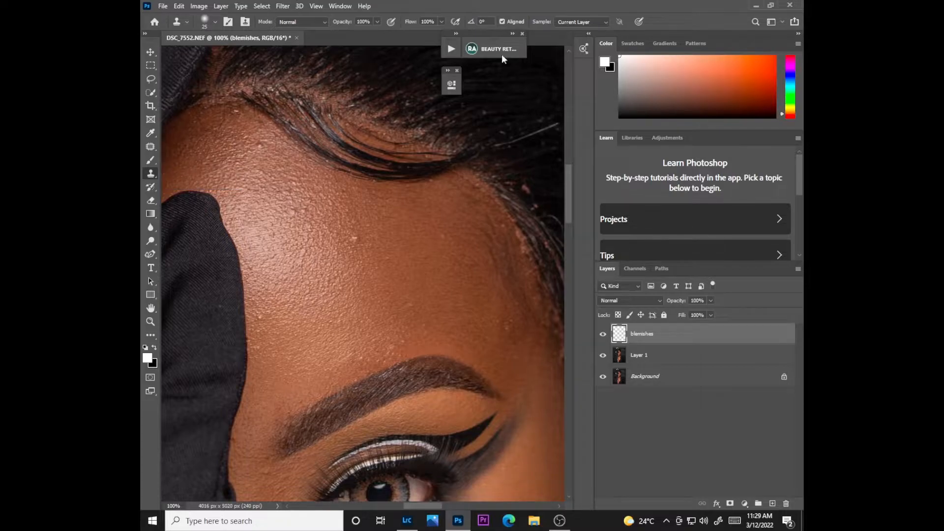
pyautogui.click(569, 23)
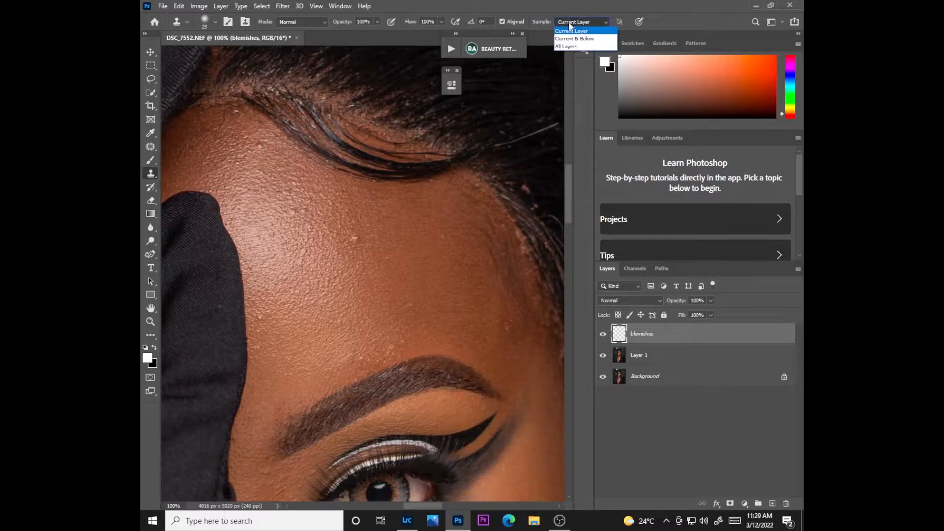
pyautogui.click(572, 38)
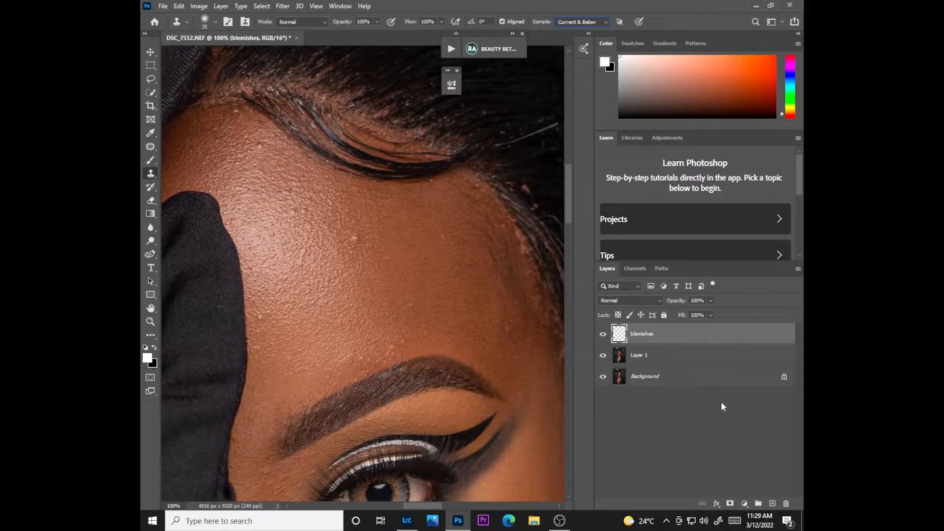
# Step: Add a Black & White adjustment layer above the blemishes layer with Reds at about -31
pyautogui.click(746, 504)
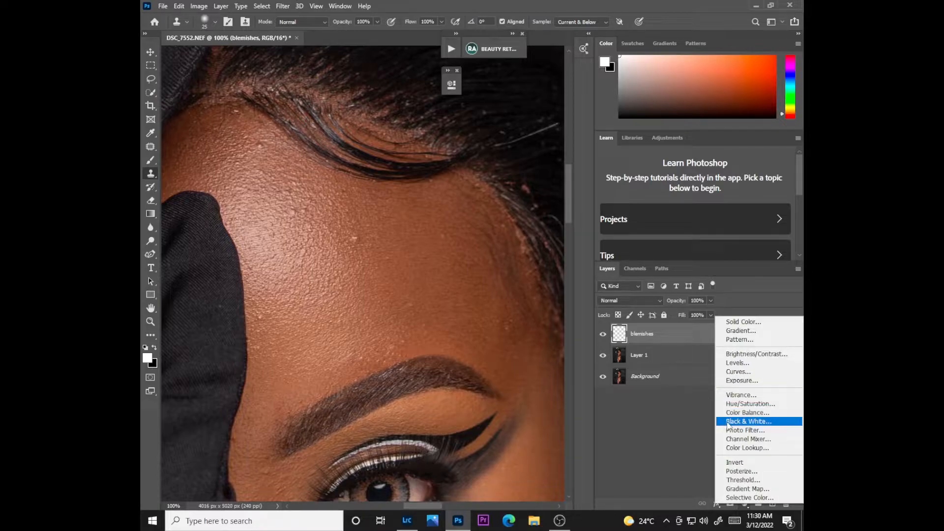
pyautogui.click(748, 422)
pyautogui.moveTo(515, 152); pyautogui.dragTo(508, 151)
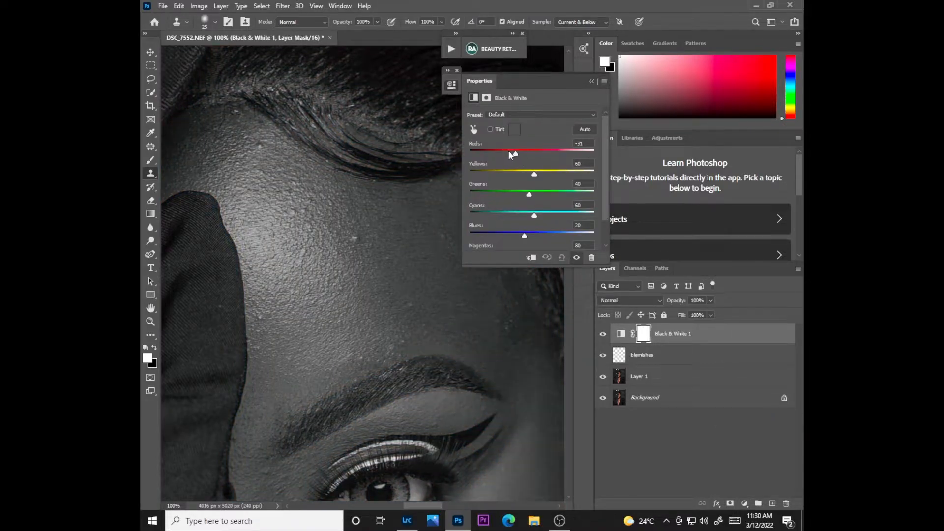
pyautogui.click(593, 81)
# Step: Reduce the Clone Stamp brush size to 20 and try cloning over the bright bump in the middle of the forehead
pyautogui.hotkey('ctrl', '+')
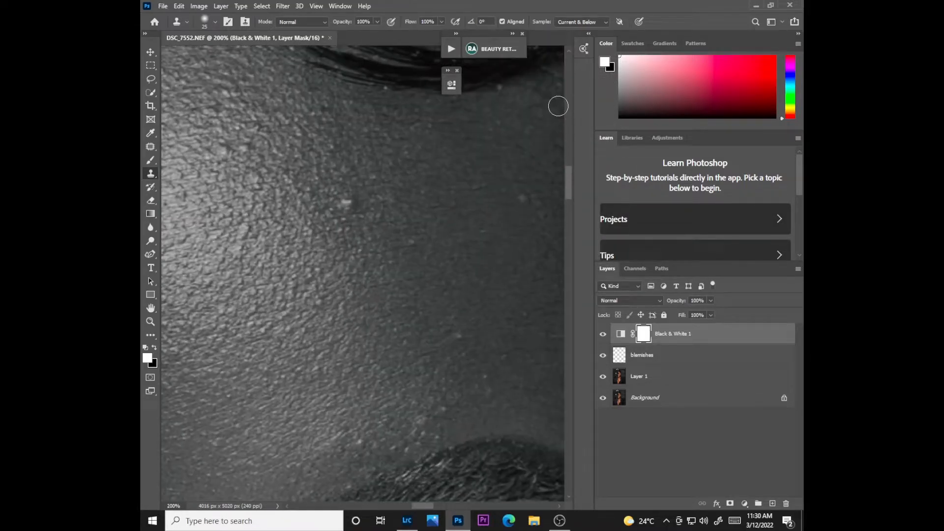
pyautogui.press('[')
pyautogui.press(']')
pyautogui.press(']')
pyautogui.press('[')
pyautogui.press('[')
pyautogui.press(']')
pyautogui.press(']')
pyautogui.press('[')
pyautogui.press('[')
pyautogui.keyDown('alt'); pyautogui.click(352, 232); pyautogui.keyUp('alt')
pyautogui.click(354, 205)
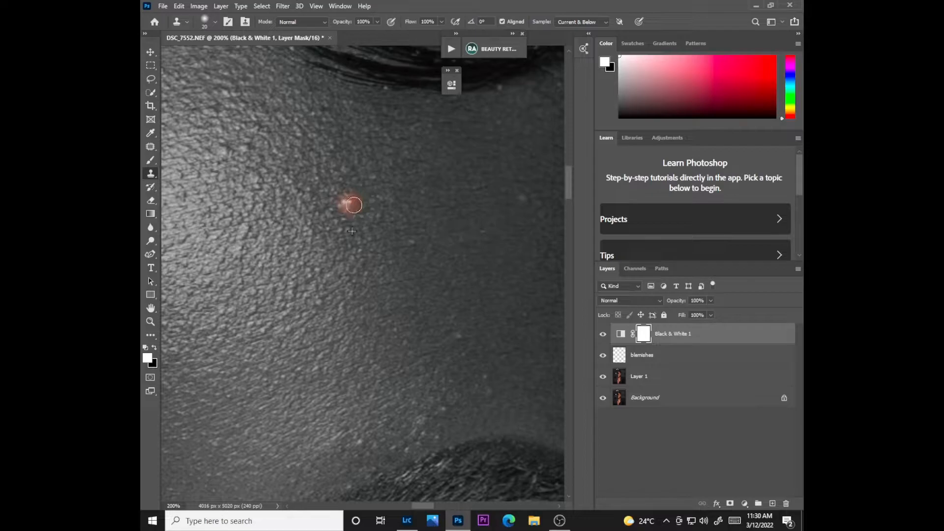
# Step: On the blemishes layer, clone nearby clean skin over the bright bumps across the central and outer forehead
pyautogui.click(641, 356)
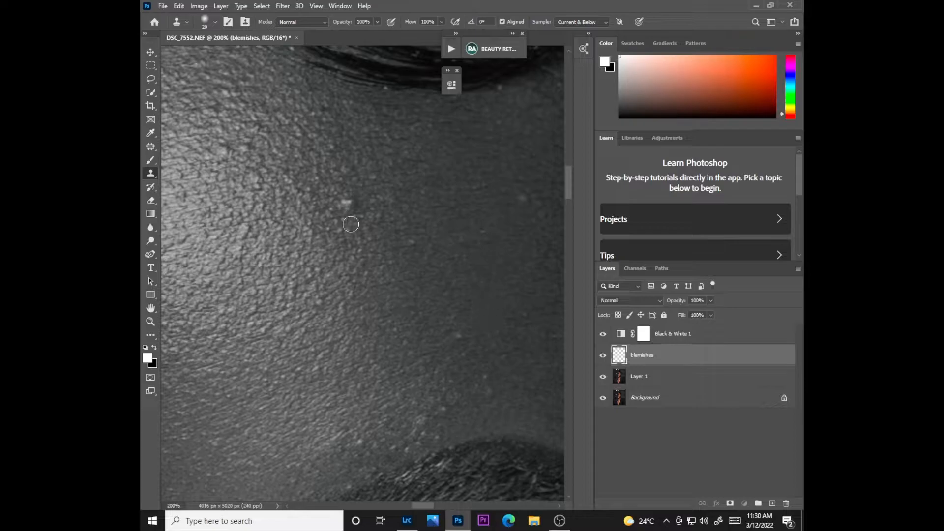
pyautogui.keyDown('alt'); pyautogui.click(357, 224); pyautogui.keyUp('alt')
pyautogui.click(345, 204)
pyautogui.keyDown('alt'); pyautogui.click(419, 261); pyautogui.keyUp('alt')
pyautogui.moveTo(414, 240); pyautogui.dragTo(414, 243)
pyautogui.click(519, 214)
pyautogui.keyDown('alt'); pyautogui.click(525, 215); pyautogui.keyUp('alt')
pyautogui.moveTo(527, 198); pyautogui.dragTo(521, 204)
pyautogui.click(524, 156)
pyautogui.keyDown('alt'); pyautogui.click(502, 112); pyautogui.keyUp('alt')
pyautogui.moveTo(502, 91); pyautogui.dragTo(499, 87)
pyautogui.keyDown('alt'); pyautogui.click(385, 94); pyautogui.keyUp('alt')
pyautogui.click(385, 91)
pyautogui.keyDown('alt'); pyautogui.click(457, 296); pyautogui.keyUp('alt')
pyautogui.click(457, 331)
pyautogui.keyDown('alt'); pyautogui.click(498, 347); pyautogui.keyUp('alt')
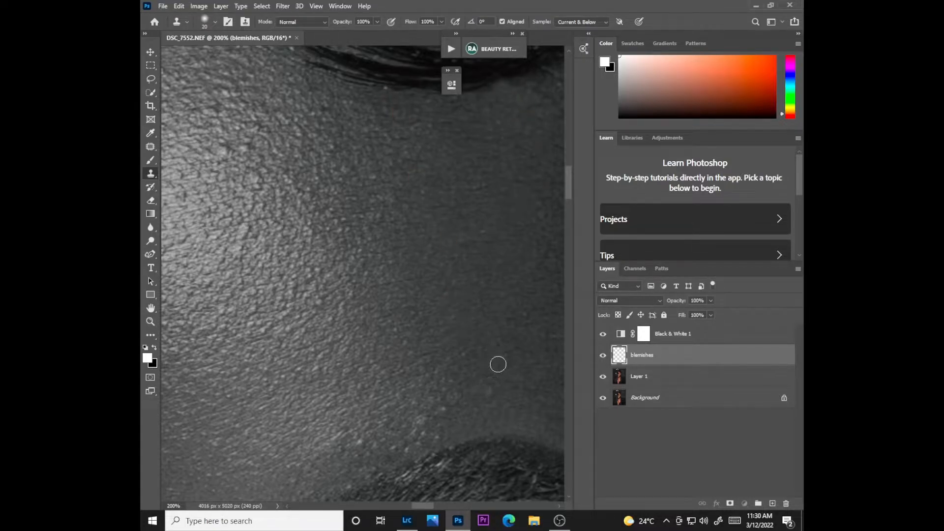
pyautogui.click(489, 379)
pyautogui.keyDown('alt'); pyautogui.click(327, 143); pyautogui.keyUp('alt')
pyautogui.click(319, 109)
# Step: Clone out the bumps in the forehead highlight beside the gloved finger and through the middle of the forehead
pyautogui.moveTo(427, 507); pyautogui.dragTo(418, 508)
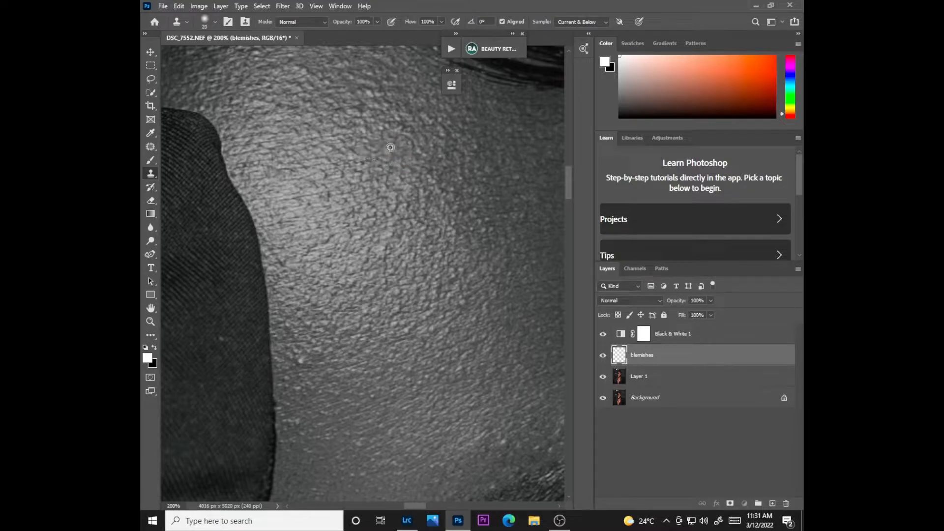
pyautogui.moveTo(399, 129); pyautogui.dragTo(383, 128)
pyautogui.keyDown('alt'); pyautogui.click(336, 184); pyautogui.keyUp('alt')
pyautogui.click(343, 172)
pyautogui.click(327, 195)
pyautogui.click(322, 233)
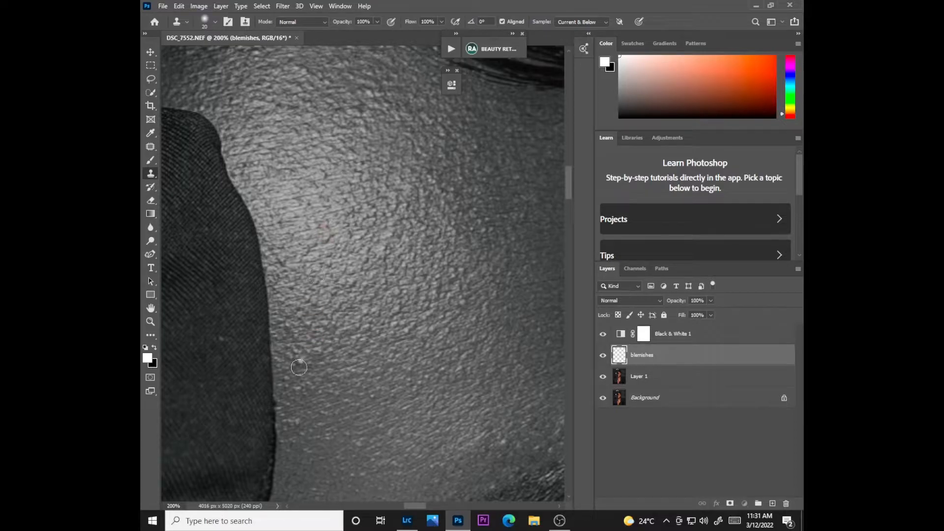
pyautogui.click(377, 400)
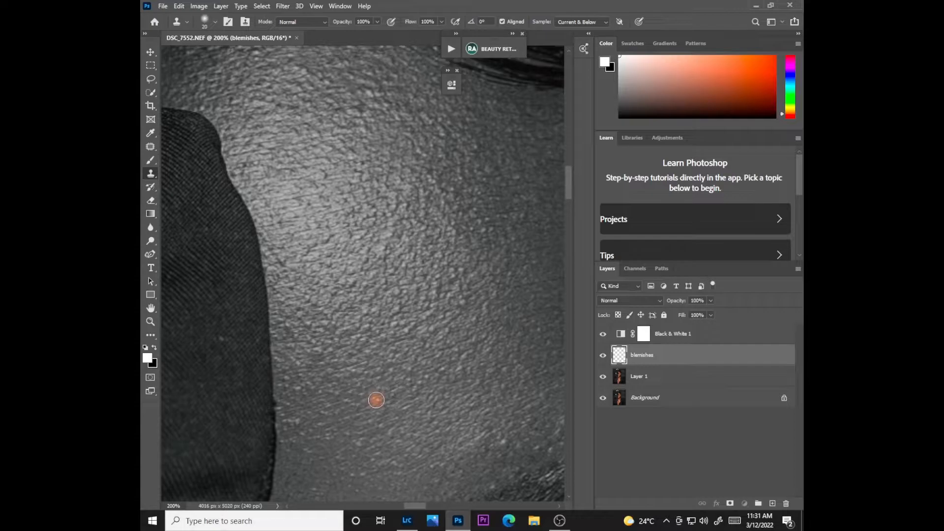
pyautogui.click(408, 303)
pyautogui.moveTo(433, 232); pyautogui.dragTo(437, 284)
pyautogui.moveTo(417, 246); pyautogui.dragTo(422, 258)
pyautogui.moveTo(405, 307); pyautogui.dragTo(412, 320)
pyautogui.moveTo(402, 285); pyautogui.dragTo(408, 300)
pyautogui.moveTo(412, 313); pyautogui.dragTo(420, 322)
pyautogui.moveTo(512, 252); pyautogui.dragTo(459, 285)
pyautogui.moveTo(453, 301); pyautogui.dragTo(449, 309)
pyautogui.moveTo(440, 346)
pyautogui.mouseDown()
pyautogui.moveTo(433, 328)
pyautogui.moveTo(449, 326)
pyautogui.moveTo(466, 303)
pyautogui.moveTo(465, 271)
pyautogui.mouseUp()
pyautogui.click(512, 294)
pyautogui.keyDown('alt'); pyautogui.click(504, 306); pyautogui.keyUp('alt')
pyautogui.moveTo(415, 329); pyautogui.dragTo(411, 336)
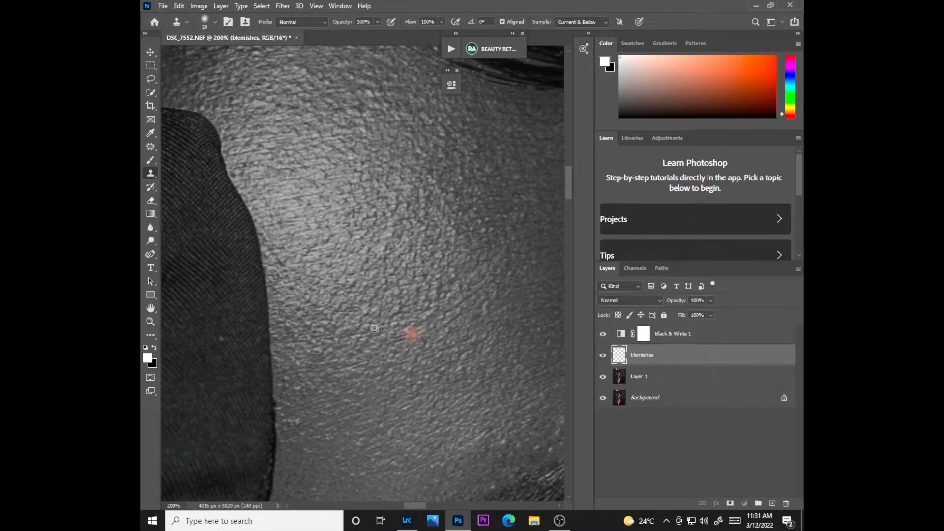
# Step: Clone out the remaining spots on the lower forehead above the brow, along its outer side and near the glove tip
pyautogui.moveTo(368, 302); pyautogui.dragTo(369, 314)
pyautogui.click(363, 346)
pyautogui.moveTo(346, 362); pyautogui.dragTo(332, 369)
pyautogui.click(326, 387)
pyautogui.keyDown('alt'); pyautogui.click(289, 432); pyautogui.keyUp('alt')
pyautogui.moveTo(298, 420); pyautogui.dragTo(292, 427)
pyautogui.keyDown('alt'); pyautogui.click(404, 411); pyautogui.keyUp('alt')
pyautogui.click(390, 396)
pyautogui.keyDown('alt'); pyautogui.click(397, 427); pyautogui.keyUp('alt')
pyautogui.click(492, 417)
pyautogui.click(519, 314)
pyautogui.moveTo(511, 296); pyautogui.dragTo(504, 299)
pyautogui.keyDown('alt'); pyautogui.click(513, 278); pyautogui.keyUp('alt')
pyautogui.click(511, 296)
pyautogui.click(492, 300)
pyautogui.click(519, 261)
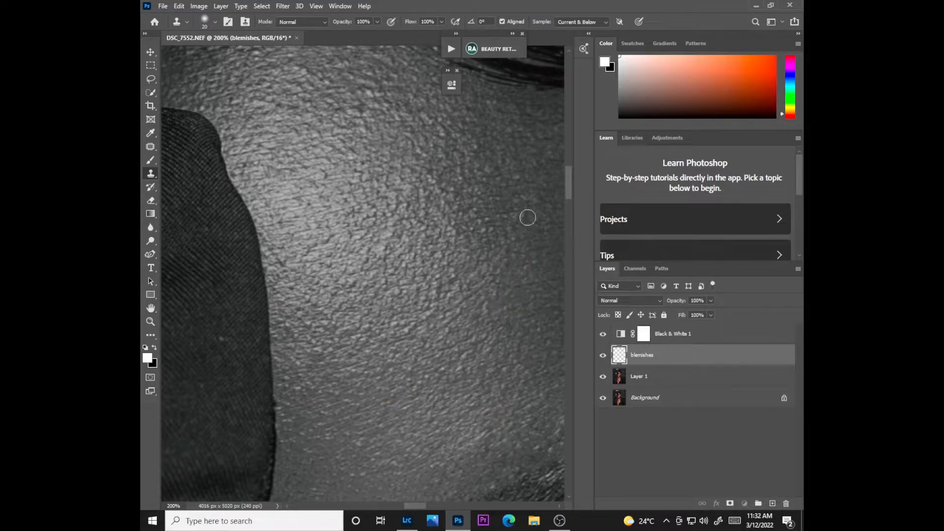
pyautogui.click(528, 217)
pyautogui.click(504, 198)
pyautogui.keyDown('alt'); pyautogui.click(403, 193); pyautogui.keyUp('alt')
pyautogui.click(309, 181)
pyautogui.click(268, 137)
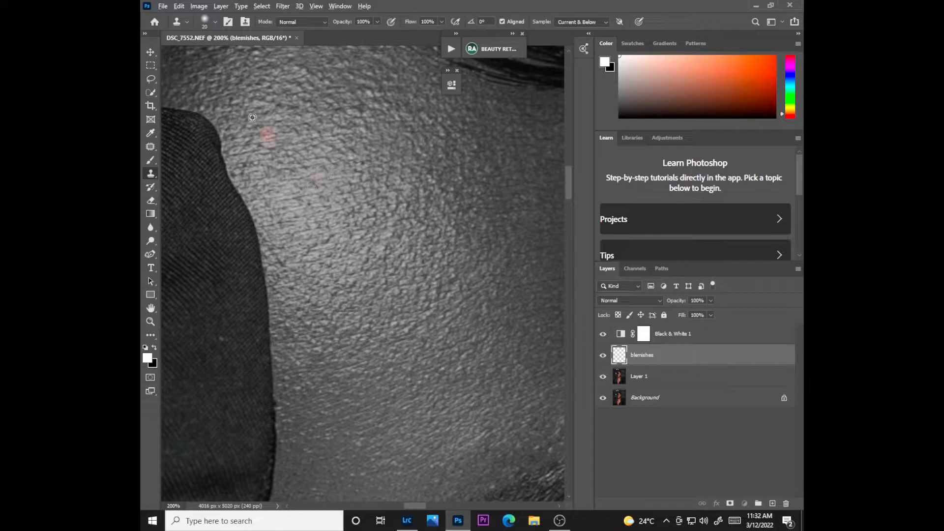
# Step: Clone clean texture over the uneven spots between the hairline and the bright highlight in the mid-forehead
pyautogui.scroll(5, 405, 245)
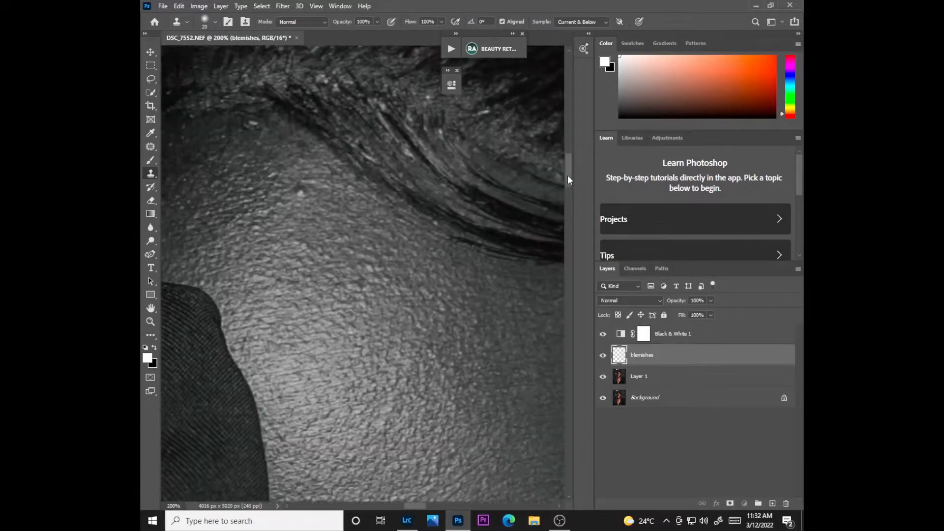
pyautogui.click(363, 299)
pyautogui.click(366, 320)
pyautogui.click(448, 388)
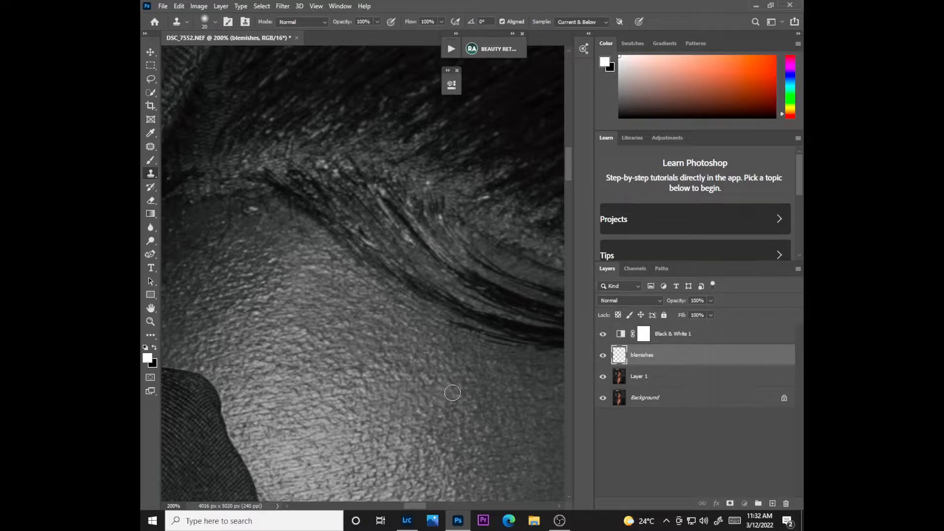
pyautogui.scroll(-3, 571, 185)
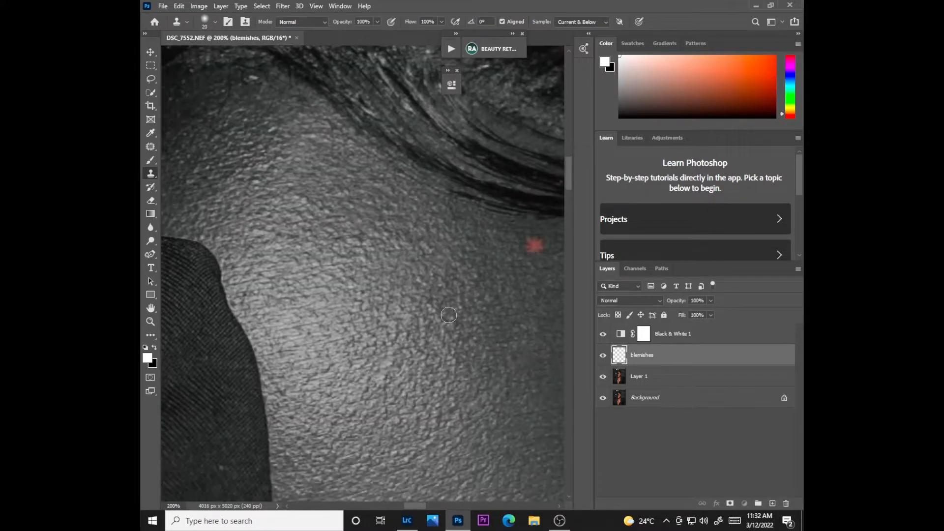
pyautogui.click(426, 328)
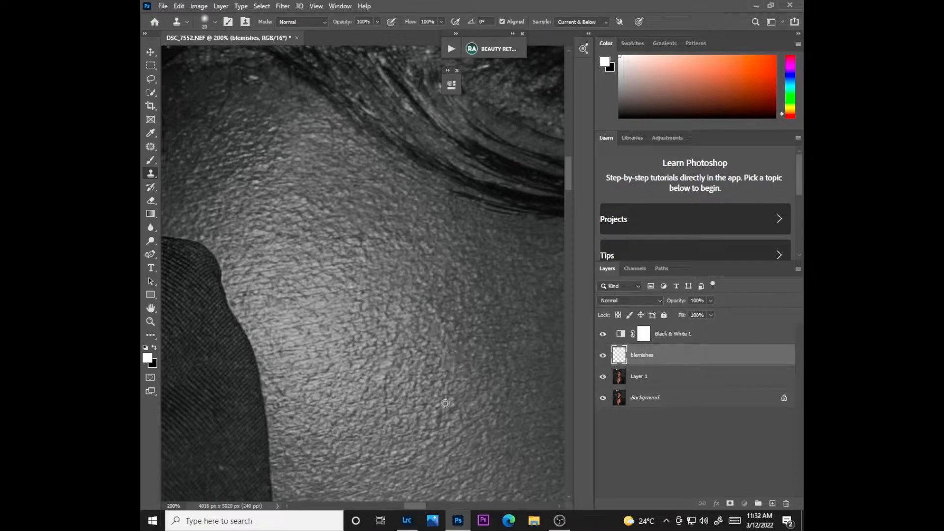
pyautogui.keyDown('alt'); pyautogui.click(426, 471); pyautogui.keyUp('alt')
pyautogui.click(408, 458)
pyautogui.click(396, 453)
pyautogui.click(405, 430)
pyautogui.keyDown('alt'); pyautogui.click(268, 331); pyautogui.keyUp('alt')
pyautogui.click(374, 322)
pyautogui.click(473, 307)
pyautogui.keyDown('alt'); pyautogui.click(472, 251); pyautogui.keyUp('alt')
pyautogui.click(475, 261)
pyautogui.click(477, 274)
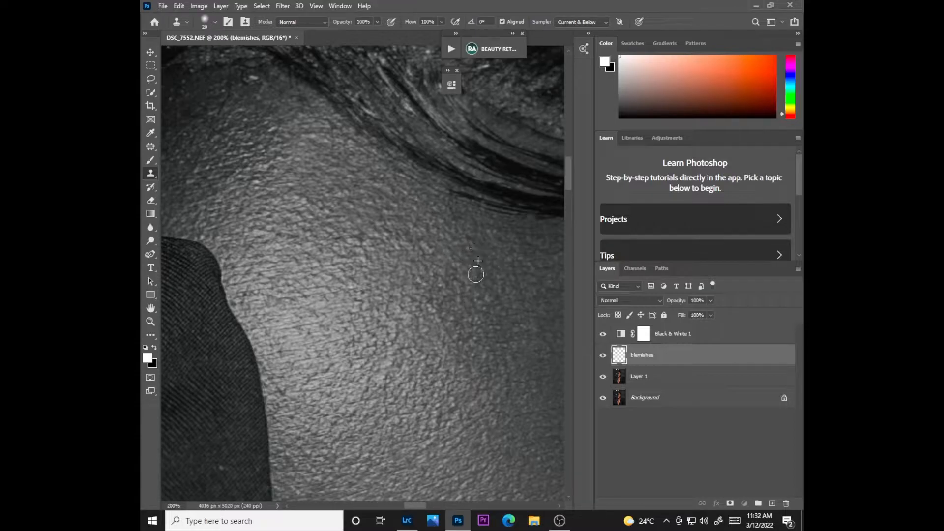
# Step: Clone out the small bumps on the upper forehead just below the hairline and above the gloved finger
pyautogui.keyDown('alt'); pyautogui.click(369, 258); pyautogui.keyUp('alt')
pyautogui.click(383, 252)
pyautogui.click(385, 238)
pyautogui.click(426, 259)
pyautogui.click(406, 205)
pyautogui.click(393, 183)
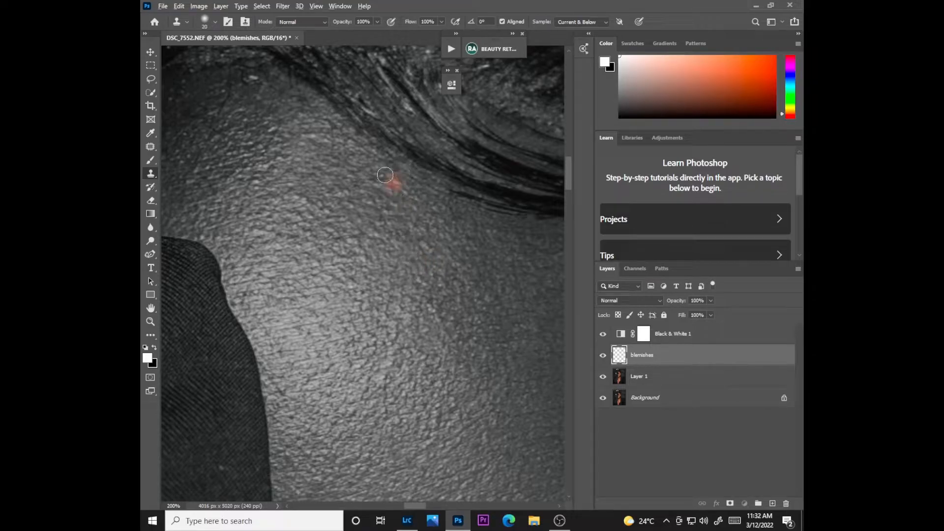
pyautogui.keyDown('alt'); pyautogui.click(224, 209); pyautogui.keyUp('alt')
pyautogui.click(257, 183)
pyautogui.keyDown('alt'); pyautogui.click(271, 186); pyautogui.keyUp('alt')
pyautogui.click(279, 166)
pyautogui.click(283, 159)
pyautogui.keyDown('alt'); pyautogui.click(309, 172); pyautogui.keyUp('alt')
pyautogui.click(301, 145)
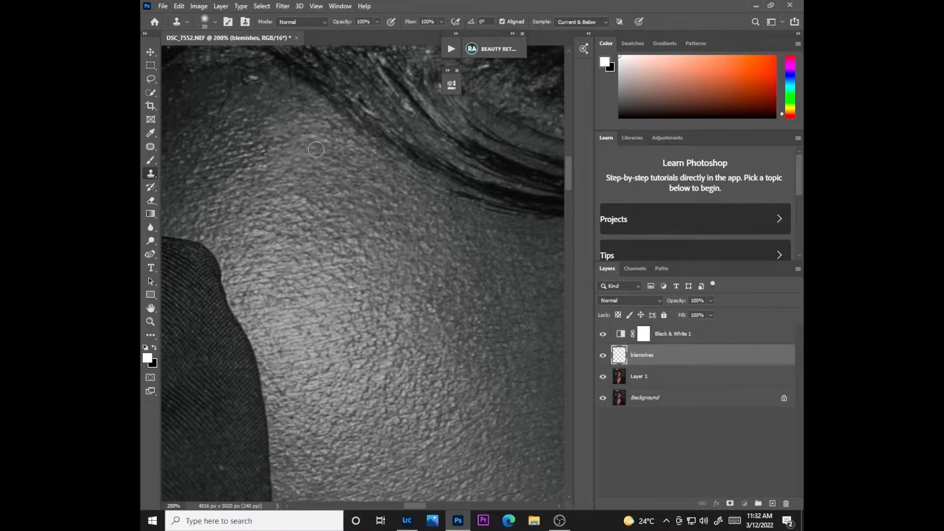
# Step: Compare the forehead in colour with and without the blemishes layer, with the Black & White adjustment temporarily hidden
pyautogui.scroll(-6, 345, 231)
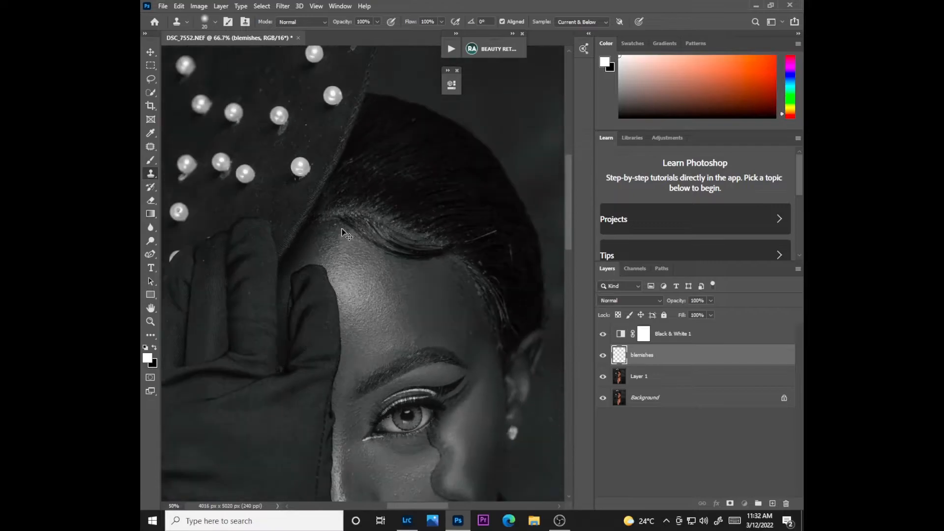
pyautogui.scroll(6, 343, 229)
pyautogui.scroll(-3, 342, 229)
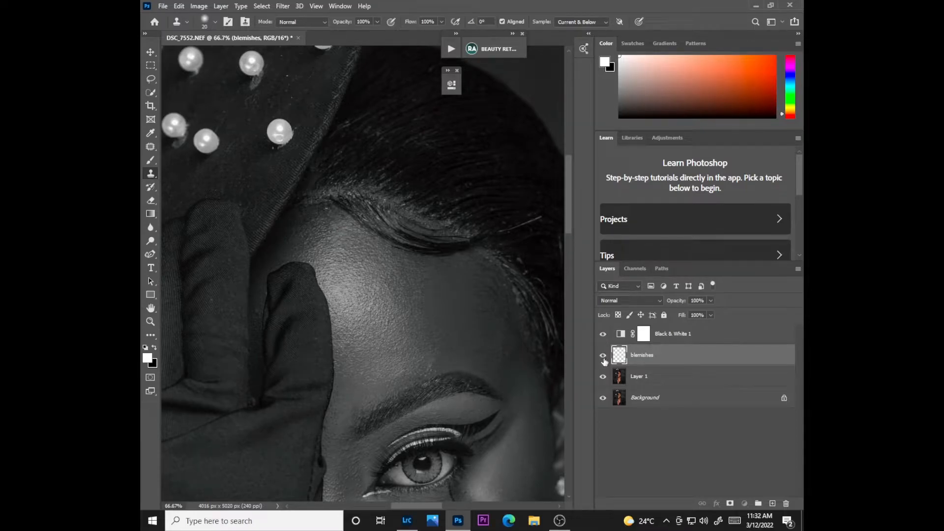
pyautogui.click(603, 335)
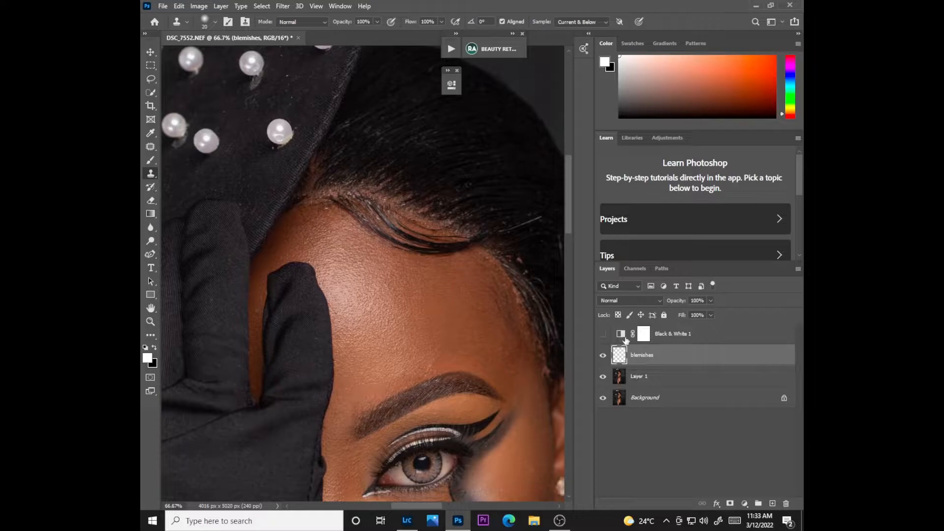
pyautogui.click(604, 357)
pyautogui.click(604, 355)
pyautogui.click(602, 334)
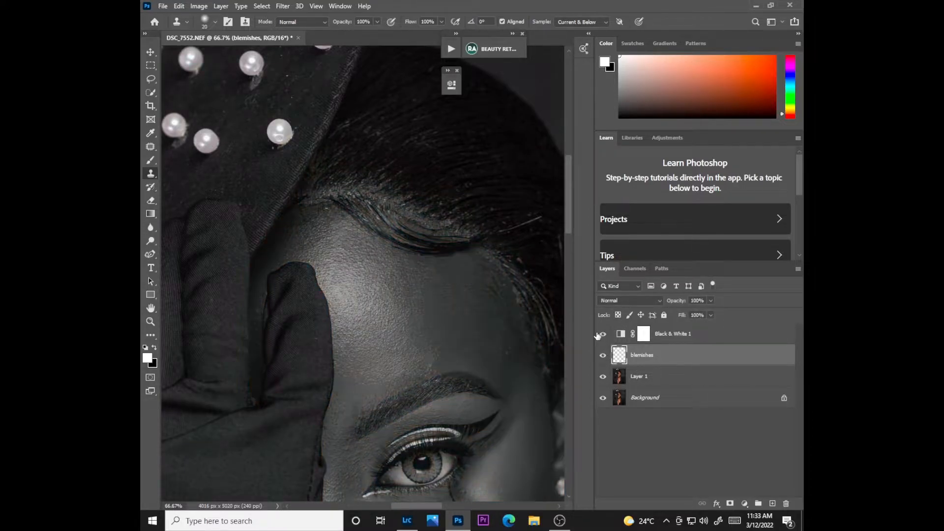
# Step: Clone out the small bumps along the side of the nose and just below the inner corner of the eye
pyautogui.hotkey('ctrl', '1')
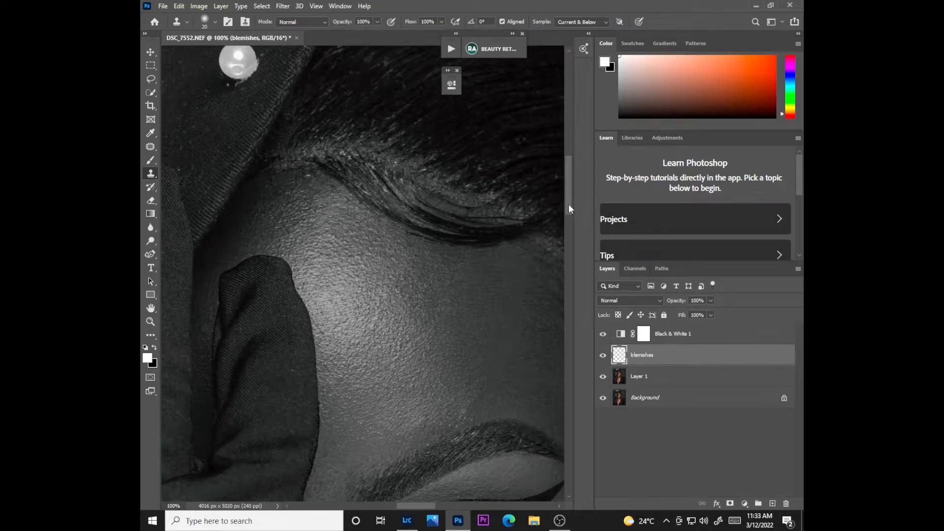
pyautogui.moveTo(569, 204); pyautogui.dragTo(571, 251)
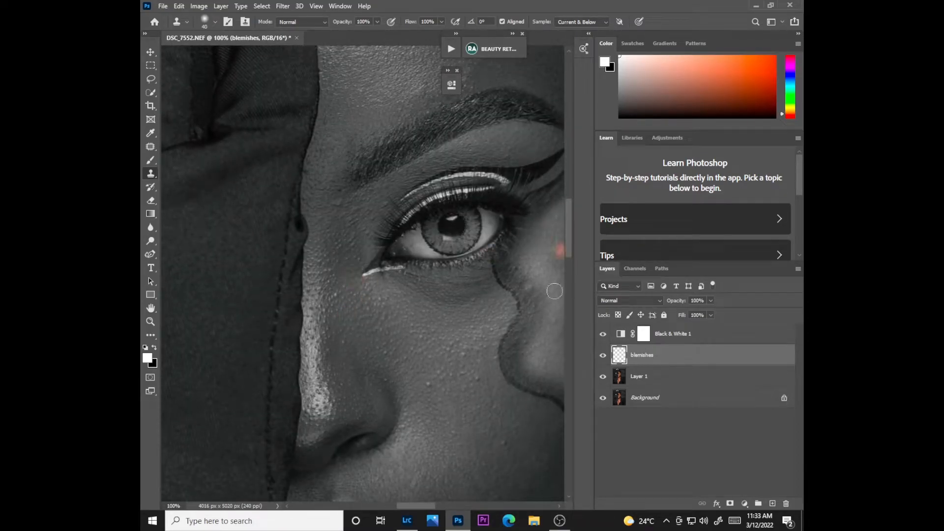
pyautogui.keyDown('alt'); pyautogui.click(333, 304); pyautogui.keyUp('alt')
pyautogui.moveTo(338, 293); pyautogui.dragTo(337, 295)
pyautogui.keyDown('alt'); pyautogui.click(345, 314); pyautogui.keyUp('alt')
pyautogui.moveTo(345, 340); pyautogui.dragTo(347, 344)
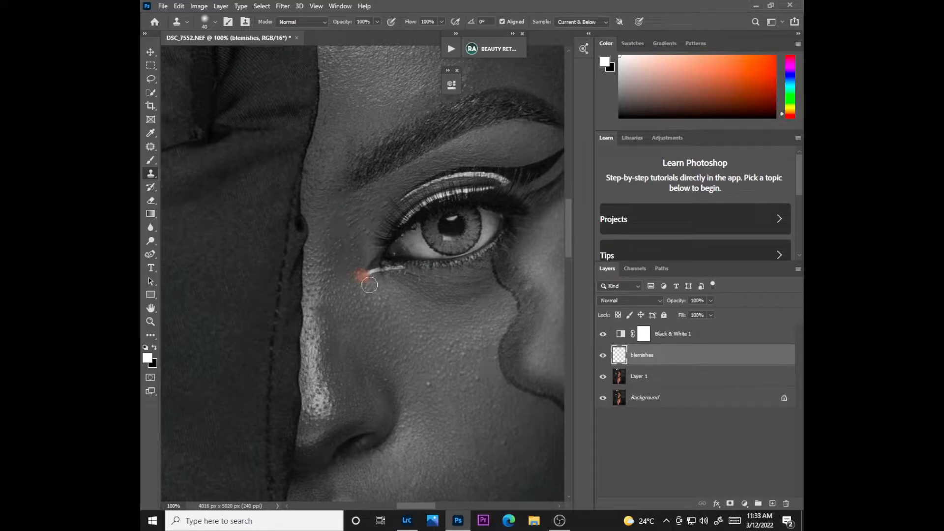
pyautogui.click(362, 293)
# Step: Clone out the bumps on the cheek between the nostril and the dark makeup streak
pyautogui.keyDown('alt'); pyautogui.click(405, 395); pyautogui.keyUp('alt')
pyautogui.moveTo(422, 386); pyautogui.dragTo(427, 387)
pyautogui.keyDown('alt'); pyautogui.click(457, 388); pyautogui.keyUp('alt')
pyautogui.click(478, 379)
pyautogui.click(463, 355)
pyautogui.keyDown('alt'); pyautogui.click(448, 391); pyautogui.keyUp('alt')
pyautogui.click(442, 378)
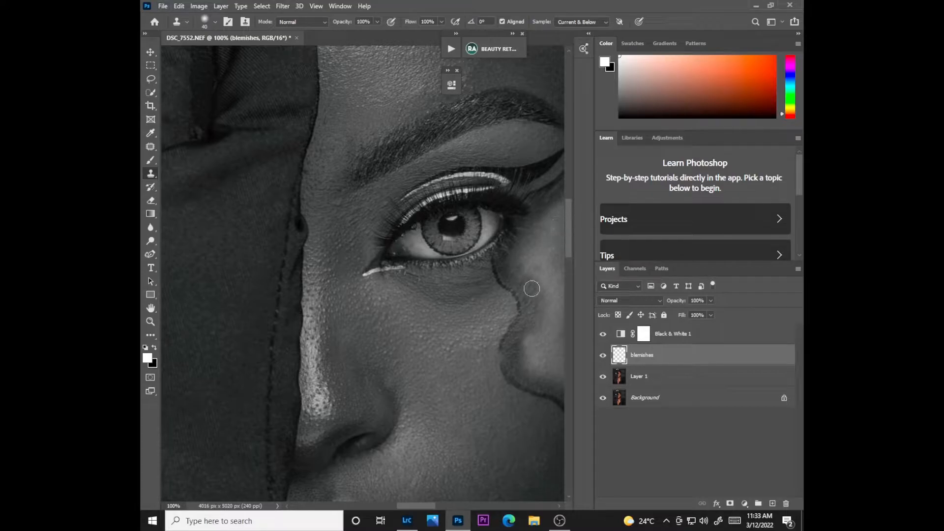
pyautogui.scroll(-1, 573, 254)
pyautogui.scroll(1, 573, 254)
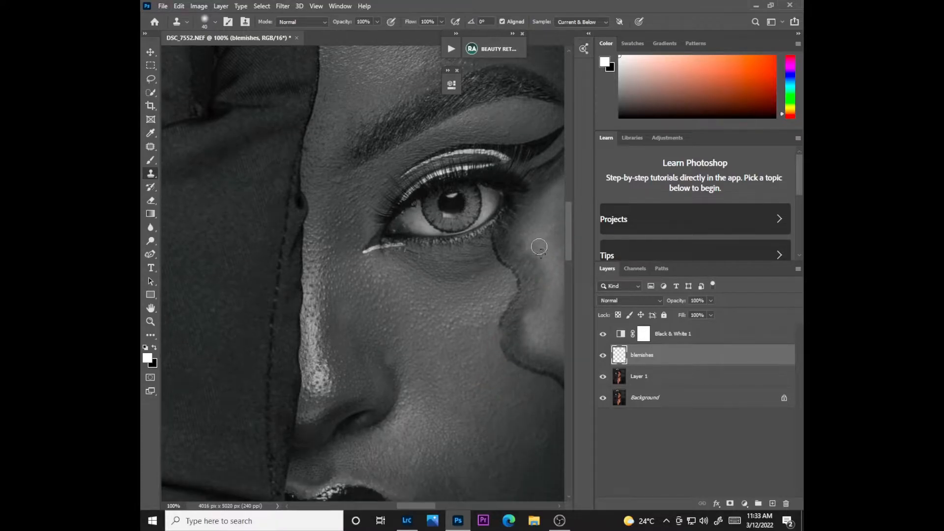
# Step: Clone clean skin over the marks on the outer cheek, between the makeup streak and the ear
pyautogui.moveTo(468, 325)
pyautogui.mouseDown()
pyautogui.moveTo(398, 343)
pyautogui.moveTo(379, 326)
pyautogui.mouseUp()
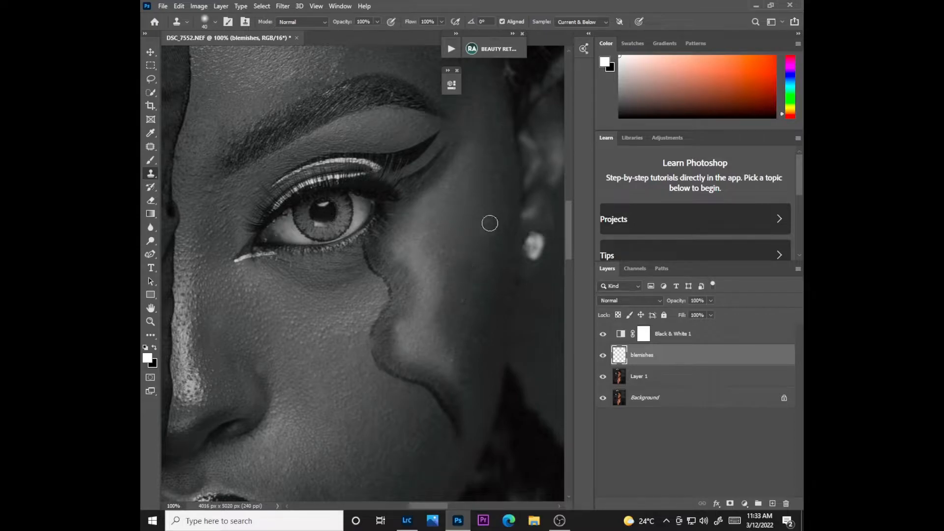
pyautogui.keyDown('alt'); pyautogui.click(492, 259); pyautogui.keyUp('alt')
pyautogui.moveTo(464, 282)
pyautogui.mouseDown()
pyautogui.moveTo(582, 272)
pyautogui.moveTo(485, 293)
pyautogui.moveTo(422, 289)
pyautogui.moveTo(580, 275)
pyautogui.moveTo(425, 275)
pyautogui.moveTo(581, 276)
pyautogui.moveTo(474, 299)
pyautogui.mouseUp()
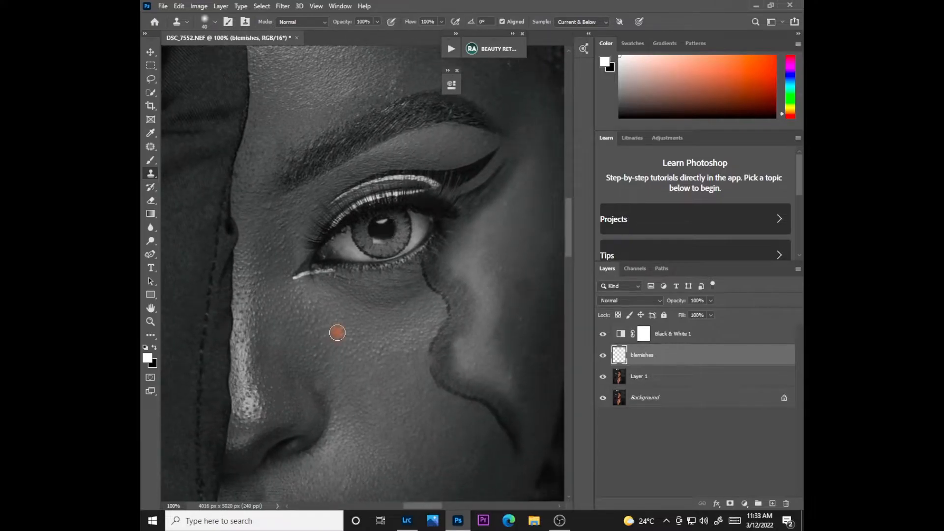
pyautogui.press('r')
pyautogui.moveTo(315, 290)
pyautogui.mouseDown()
pyautogui.moveTo(298, 258)
pyautogui.moveTo(330, 219)
pyautogui.moveTo(322, 290)
pyautogui.moveTo(337, 267)
pyautogui.moveTo(254, 210)
pyautogui.mouseUp()
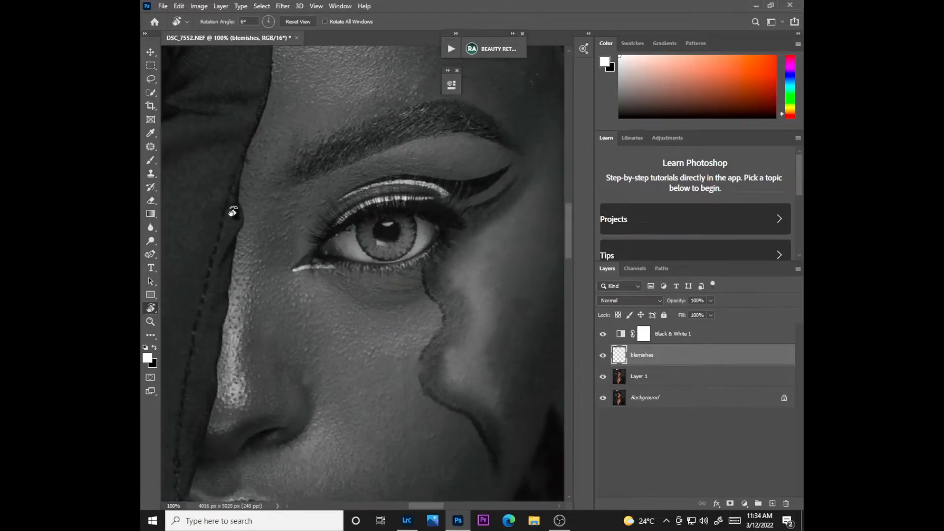
pyautogui.click(151, 106)
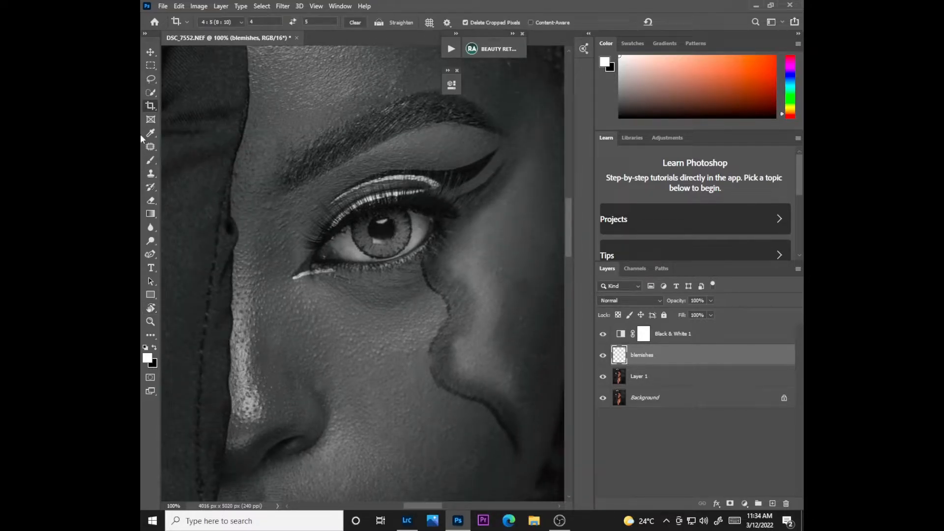
pyautogui.click(151, 173)
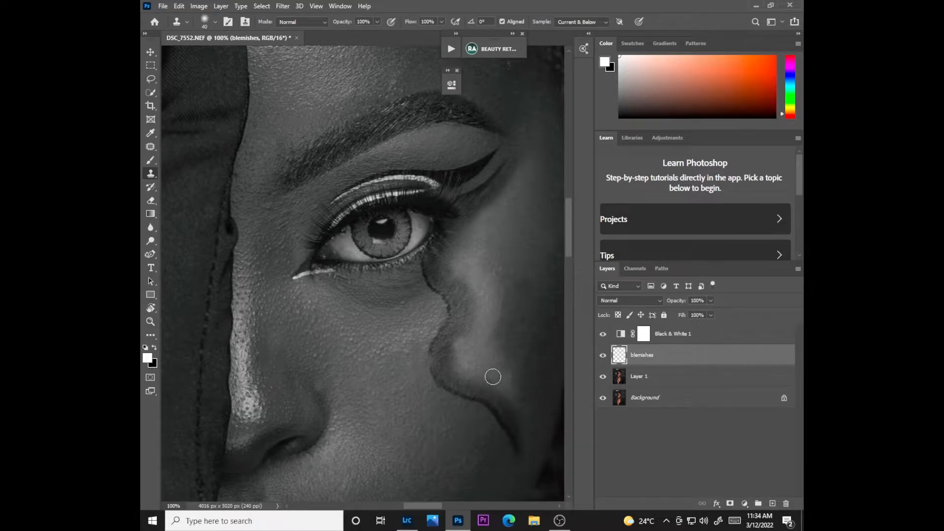
# Step: Clone out the spots around the lower part of the makeup streak on the cheek, undoing the last stroke
pyautogui.moveTo(436, 343); pyautogui.dragTo(440, 335)
pyautogui.click(476, 367)
pyautogui.moveTo(513, 396); pyautogui.dragTo(513, 400)
pyautogui.click(478, 366)
pyautogui.hotkey('ctrl', 'z')
# Step: Clone clean skin over the uneven spots on the temple beside the hairline, outward of the eyebrow
pyautogui.keyDown('alt'); pyautogui.click(500, 342); pyautogui.keyUp('alt')
pyautogui.moveTo(570, 215); pyautogui.dragTo(570, 198)
pyautogui.keyDown('alt'); pyautogui.click(501, 251); pyautogui.keyUp('alt')
pyautogui.moveTo(512, 219); pyautogui.dragTo(512, 226)
pyautogui.keyDown('alt'); pyautogui.click(413, 228); pyautogui.keyUp('alt')
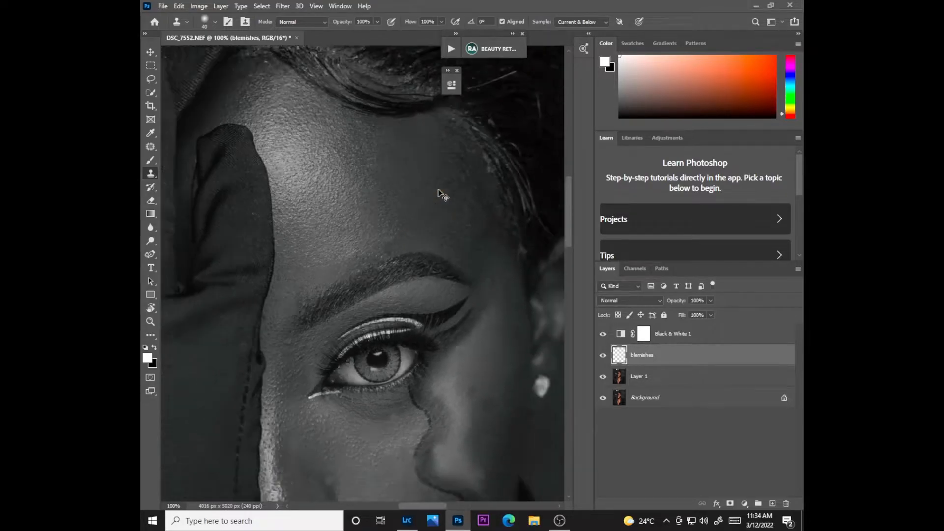
# Step: Compare the face with and without the Black & White adjustment, and leave the adjustment hidden
pyautogui.hotkey('ctrl', '-')
pyautogui.hotkey('ctrl', '-')
pyautogui.hotkey('ctrl', '-')
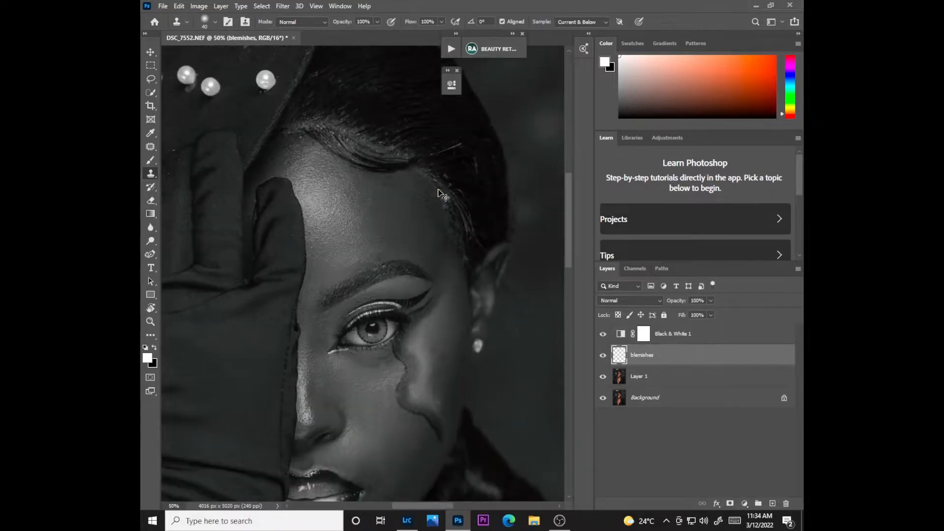
pyautogui.click(603, 333)
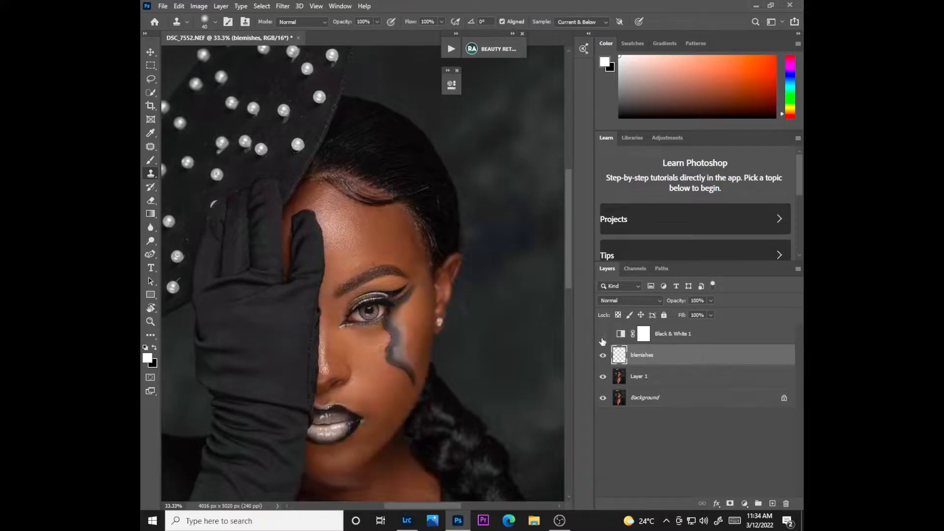
pyautogui.click(603, 334)
pyautogui.click(603, 343)
# Step: Clone out the spot on the outer cheek and the uneven skin on the temple, working in colour
pyautogui.hotkey('ctrl', '1')
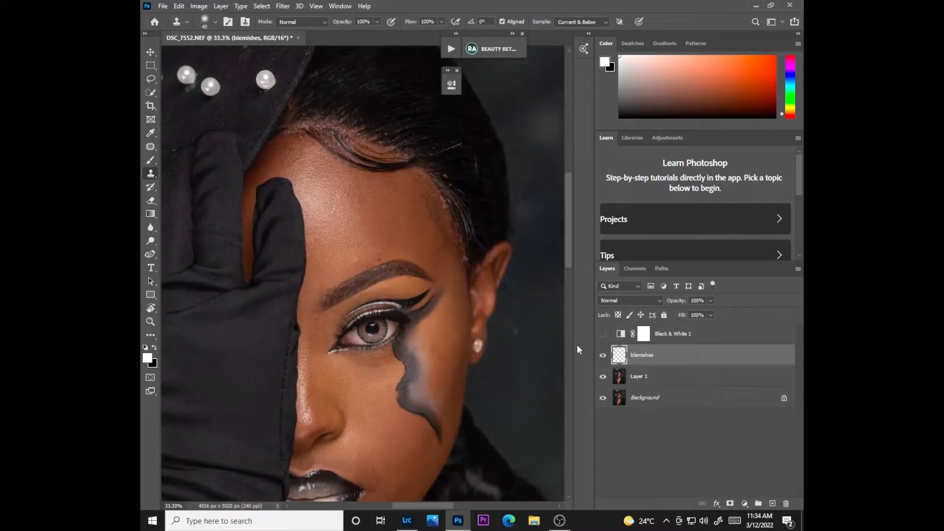
pyautogui.moveTo(460, 327)
pyautogui.mouseDown()
pyautogui.moveTo(434, 330)
pyautogui.moveTo(445, 320)
pyautogui.mouseUp()
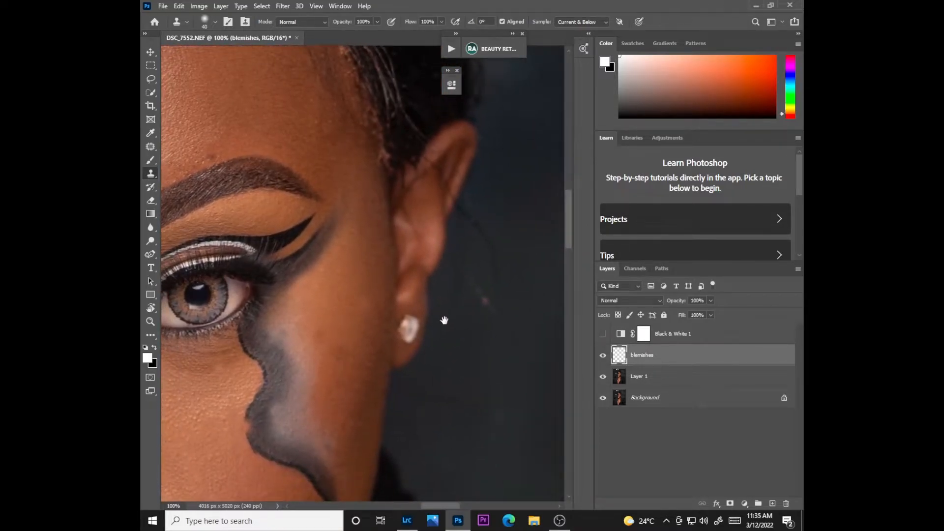
pyautogui.click(321, 338)
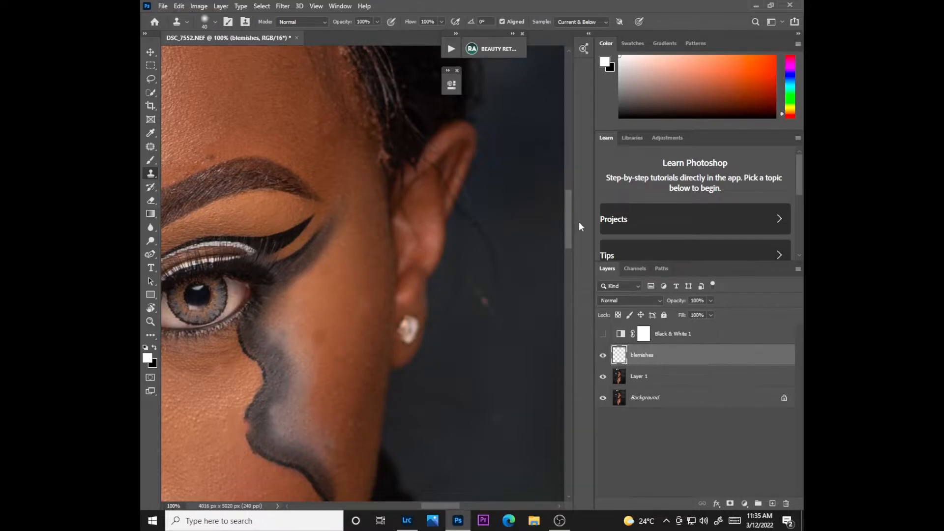
pyautogui.scroll(6, 569, 214)
pyautogui.scroll(-1, 569, 215)
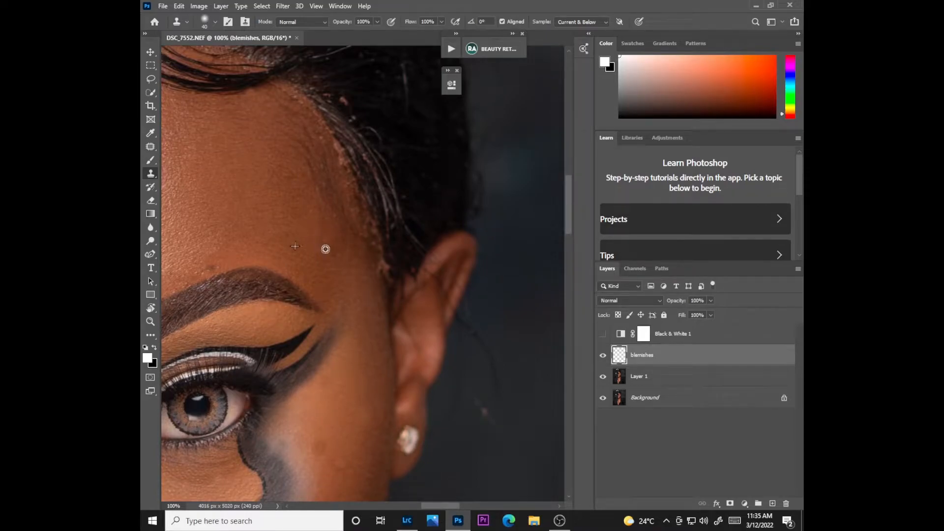
pyautogui.moveTo(323, 242); pyautogui.dragTo(355, 257)
# Step: Examine the neck and the rhinestone-covered chest for remaining blemishes
pyautogui.scroll(-8, 556, 212)
pyautogui.scroll(-5, 563, 223)
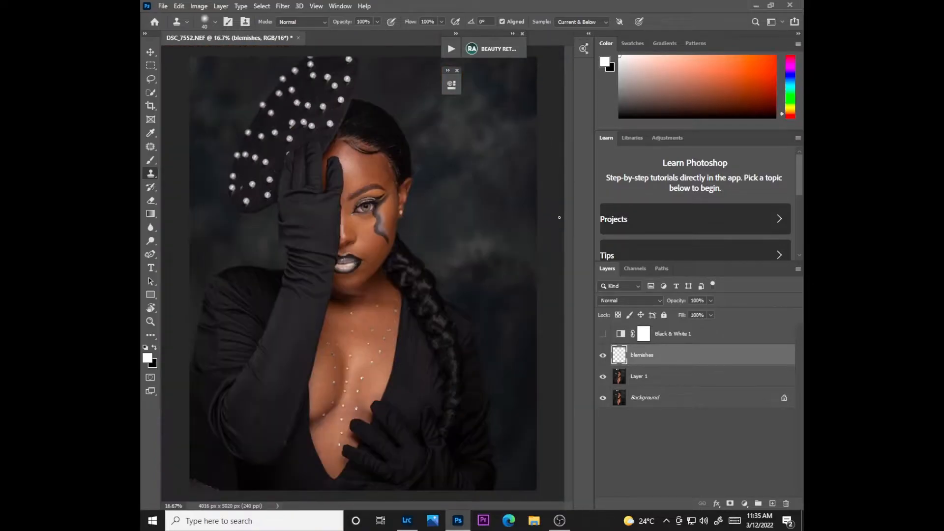
pyautogui.scroll(4, 563, 222)
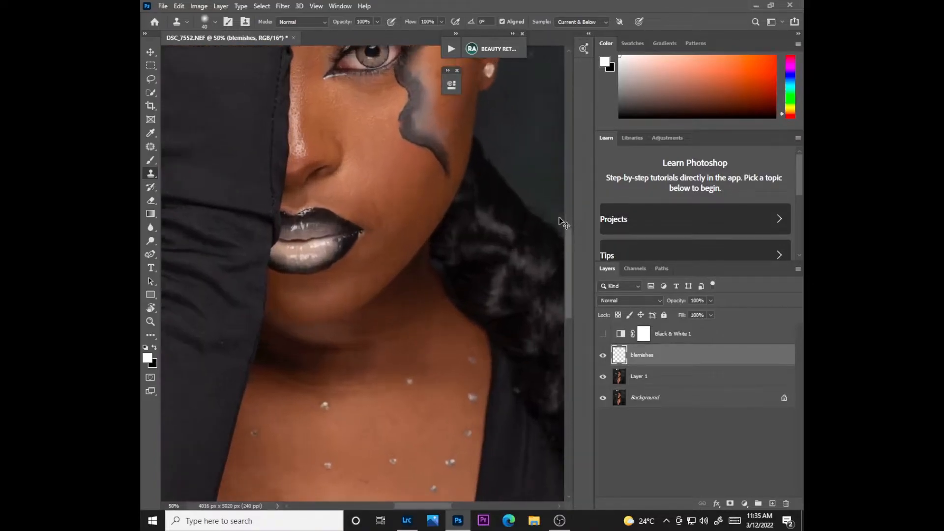
pyautogui.moveTo(354, 355); pyautogui.dragTo(478, 192)
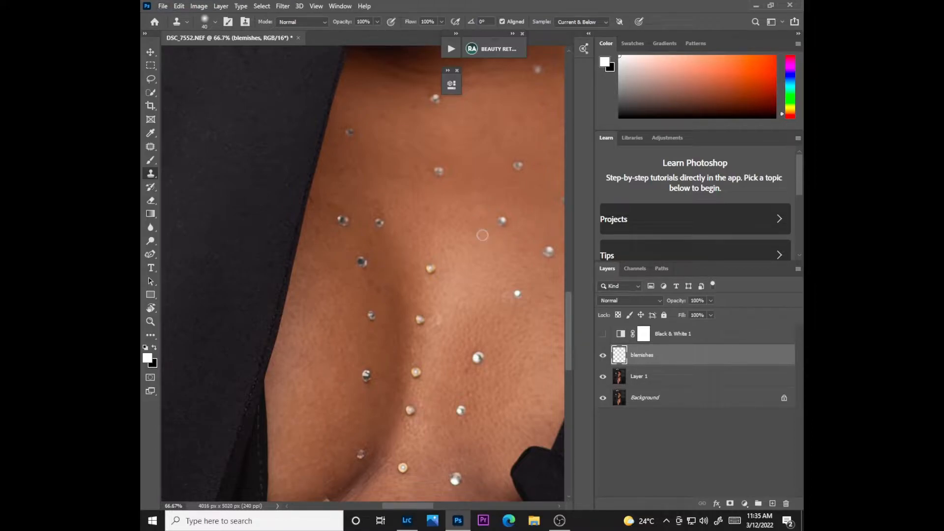
pyautogui.hotkey('ctrl', '+')
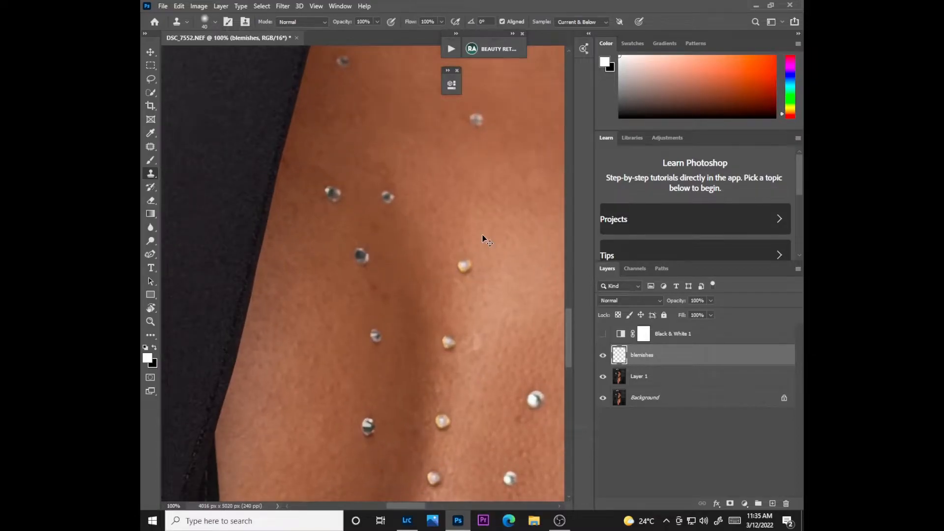
pyautogui.hotkey('ctrl', '-')
pyautogui.hotkey('ctrl', '-')
pyautogui.hotkey('ctrl', '-')
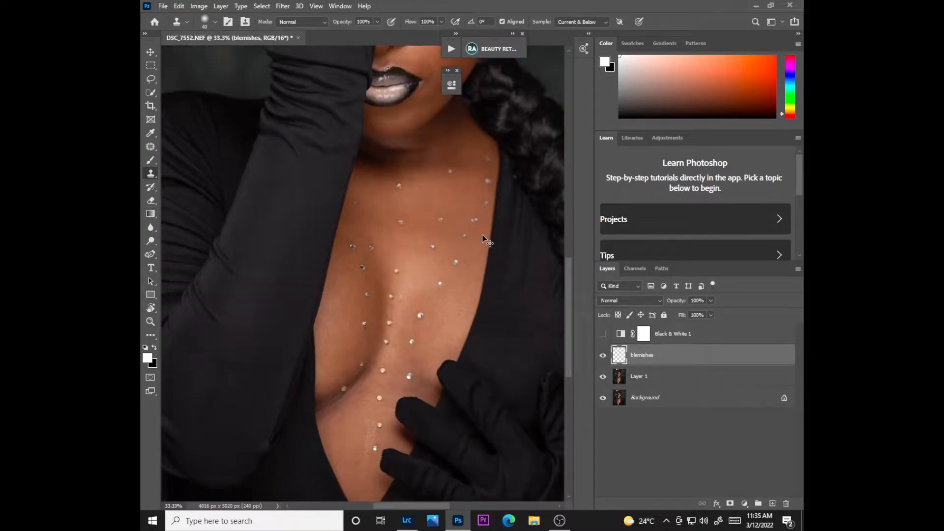
pyautogui.hotkey('ctrl', '+')
pyautogui.hotkey('ctrl', '+')
pyautogui.hotkey('ctrl', '+')
# Step: Clone over the crease lines at the upper end of the skin fold on the lower chest, undoing the first stroke
pyautogui.moveTo(568, 326); pyautogui.dragTo(567, 373)
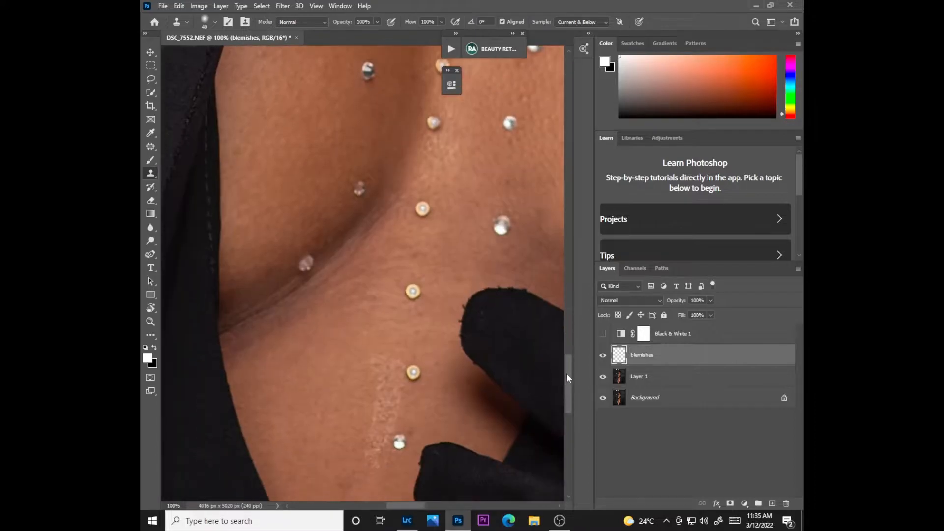
pyautogui.moveTo(382, 236)
pyautogui.mouseDown()
pyautogui.moveTo(364, 260)
pyautogui.moveTo(390, 227)
pyautogui.mouseUp()
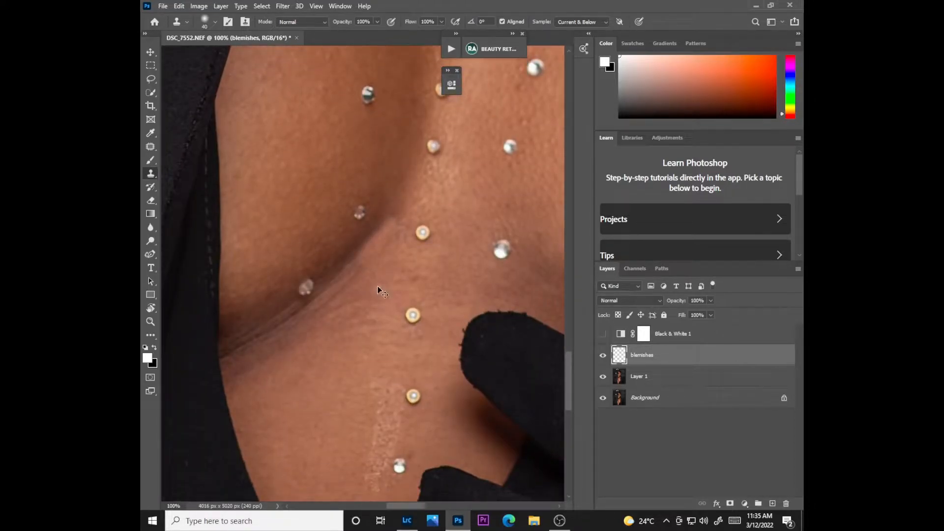
pyautogui.hotkey('ctrl', 'z')
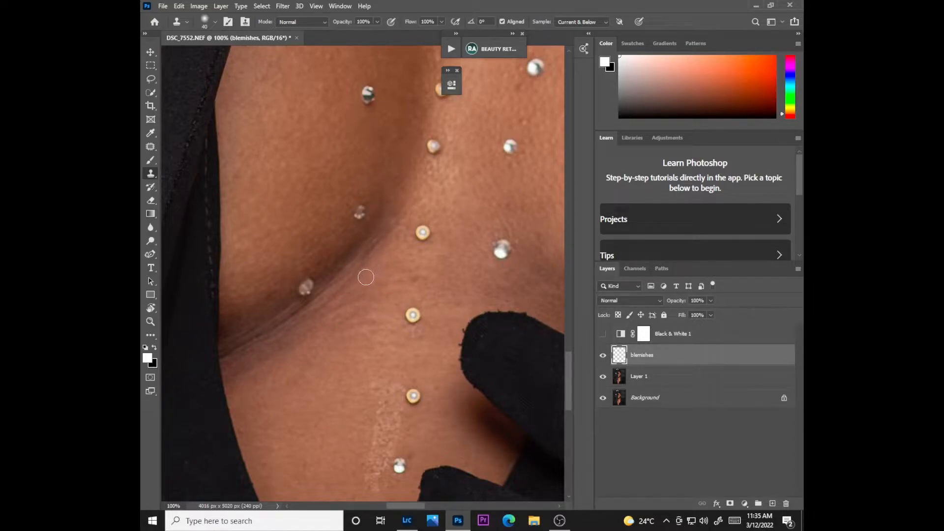
pyautogui.keyDown('alt'); pyautogui.click(396, 209); pyautogui.keyUp('alt')
pyautogui.moveTo(391, 230)
pyautogui.mouseDown()
pyautogui.moveTo(387, 223)
pyautogui.moveTo(367, 247)
pyautogui.mouseUp()
pyautogui.keyDown('alt'); pyautogui.click(398, 192); pyautogui.keyUp('alt')
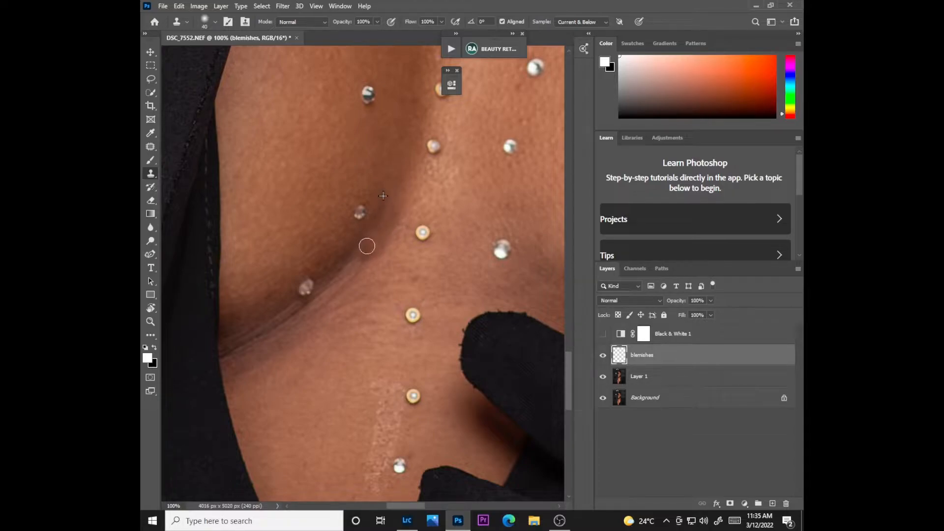
pyautogui.keyDown('alt'); pyautogui.click(393, 228); pyautogui.keyUp('alt')
# Step: Try to clone out the crease lines at the fold's lower end beside the dress edge, and undo the stroke
pyautogui.keyDown('alt'); pyautogui.click(238, 357); pyautogui.keyUp('alt')
pyautogui.moveTo(231, 354); pyautogui.dragTo(264, 335)
pyautogui.hotkey('ctrl', 'z')
# Step: Delete the Black & White adjustment layer and stamp all visible layers into a new layer on top
pyautogui.click(668, 334)
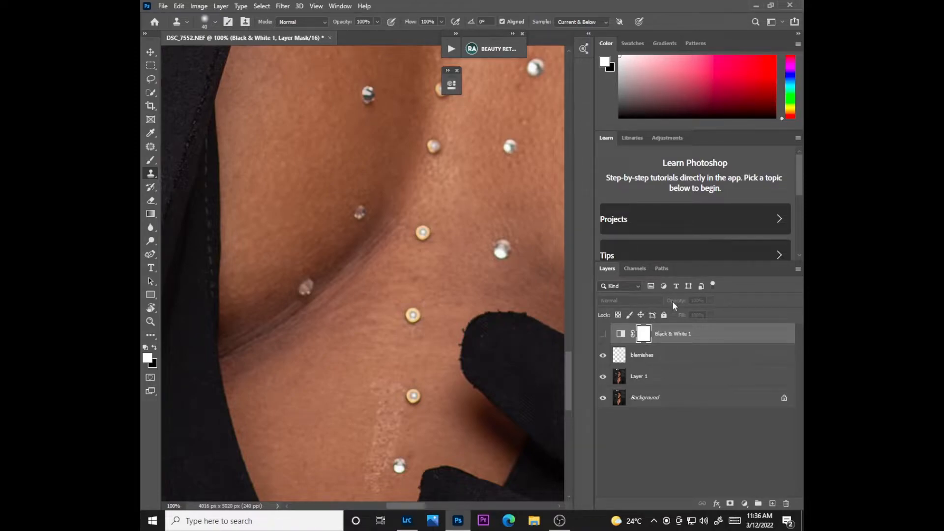
pyautogui.press('Delete')
pyautogui.hotkey('ctrl', '0')
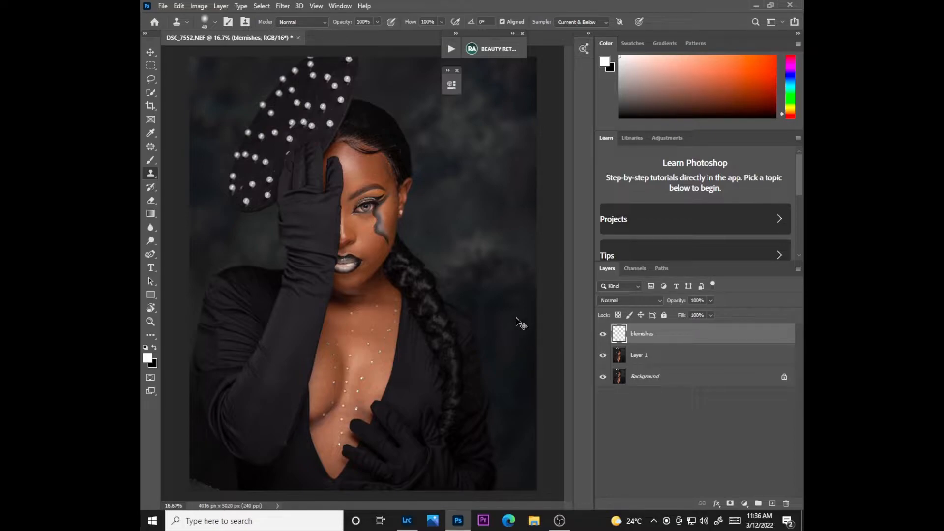
pyautogui.hotkey('ctrl', 'shift', 'alt', 'e')
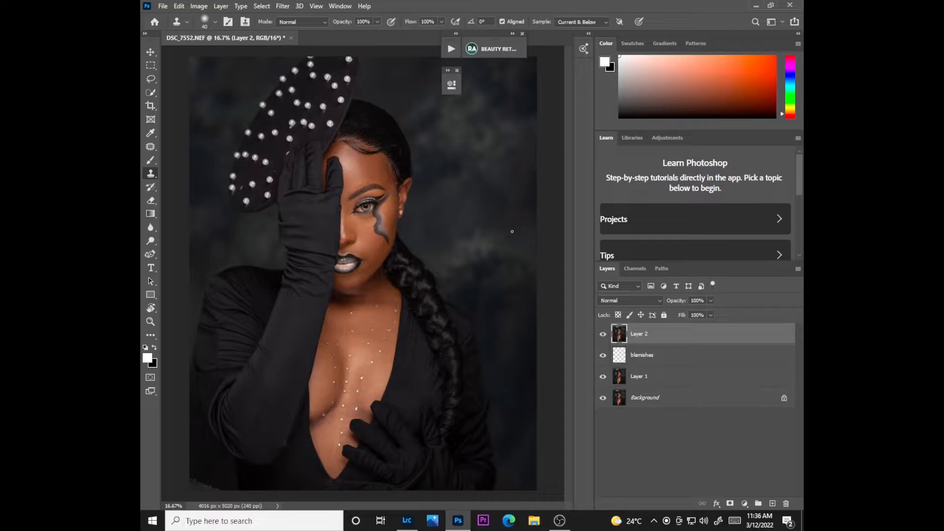
# Step: Undo a first duplicate of the merged layer and check the image's colour mode and bit depth
pyautogui.hotkey('ctrl', 'j')
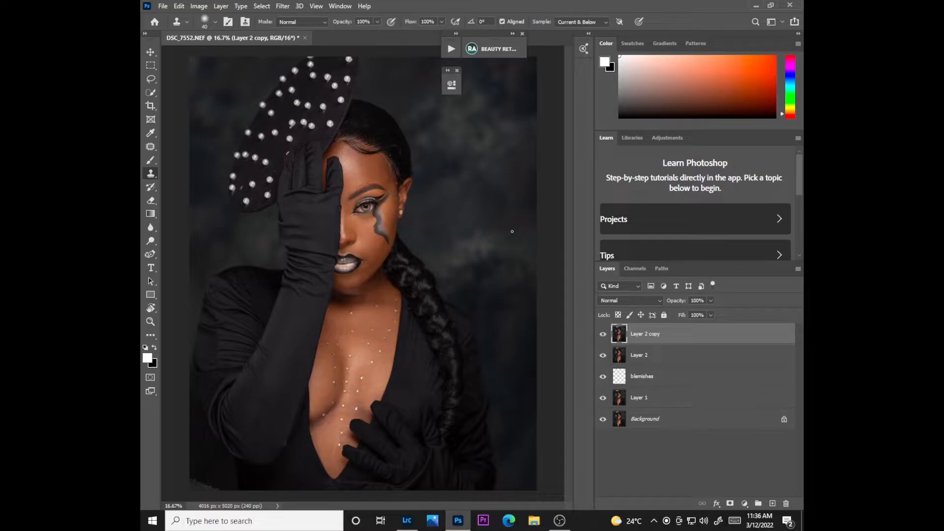
pyautogui.hotkey('ctrl', 'z')
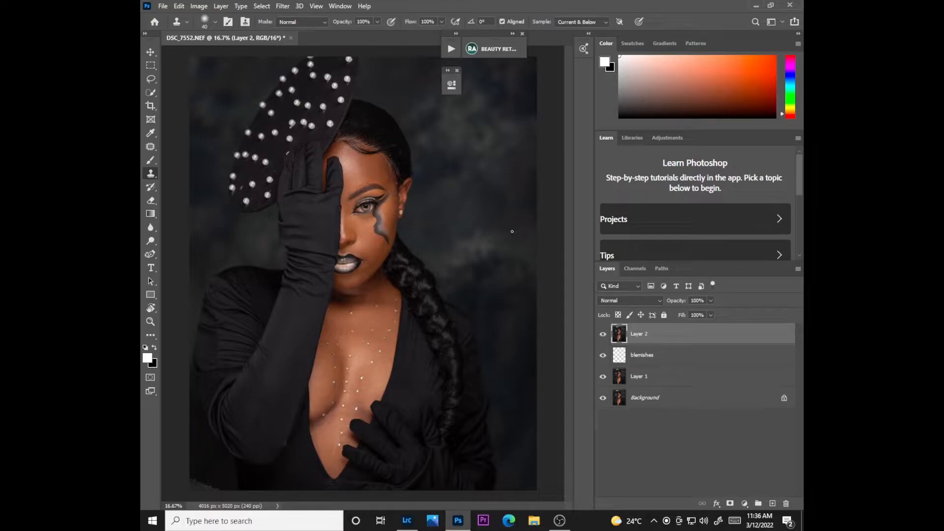
pyautogui.click(224, 6)
pyautogui.moveTo(224, 21)
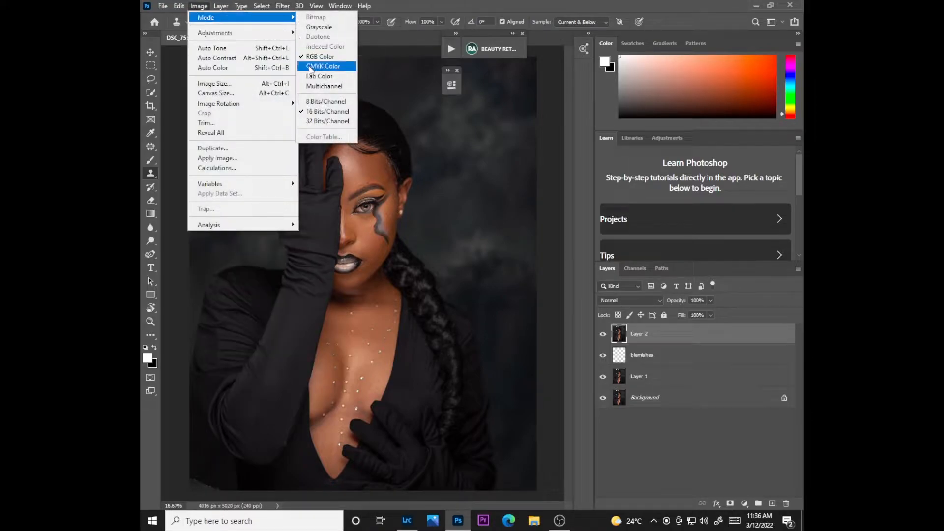
pyautogui.click(525, 174)
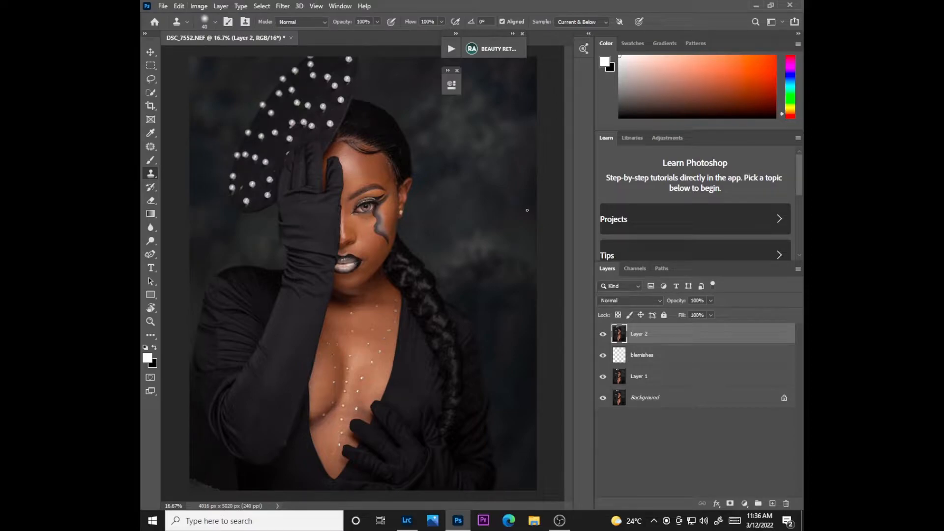
# Step: Duplicate the merged layer twice and name the upper copy texture and the lower one color
pyautogui.hotkey('ctrl', 'j')
pyautogui.hotkey('ctrl', 'j')
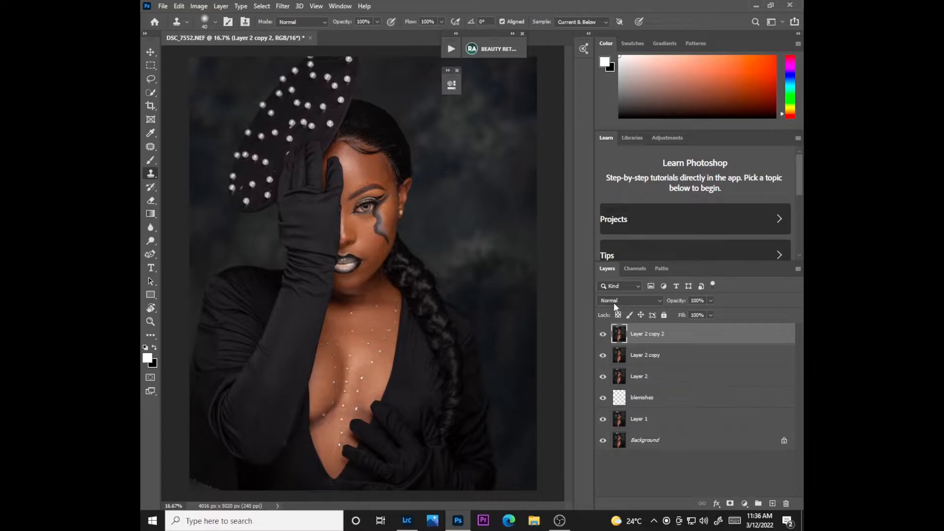
pyautogui.doubleClick(647, 334)
pyautogui.write('textur')
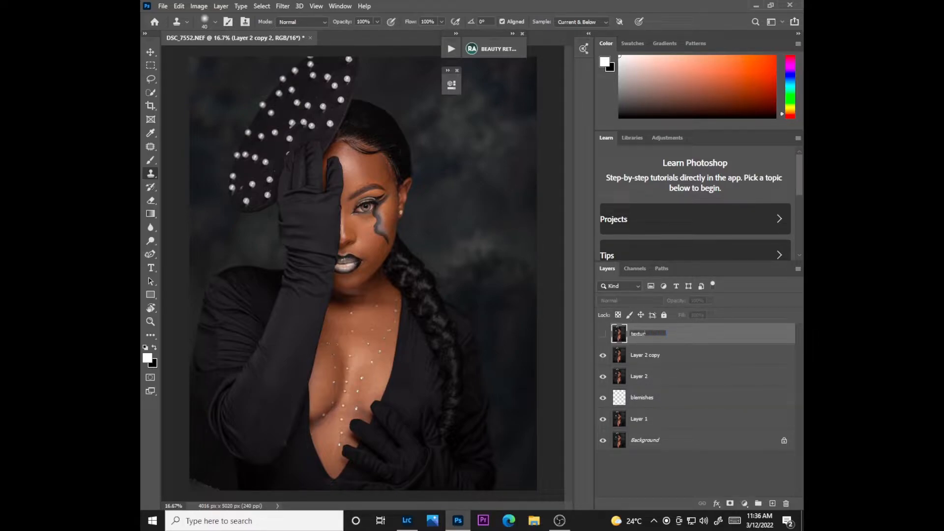
pyautogui.write('e')
pyautogui.doubleClick(642, 356)
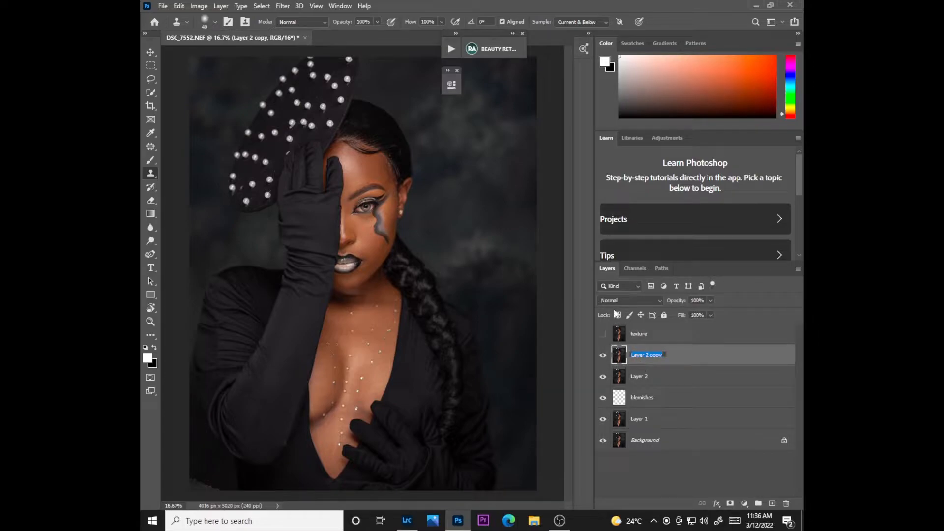
pyautogui.write('color')
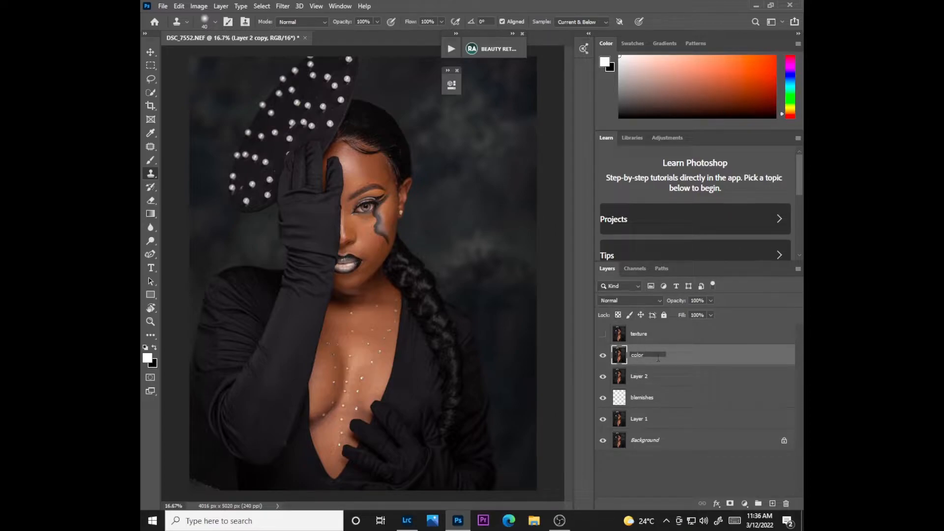
# Step: With the texture layer hidden, apply a Gaussian Blur with a 6.4 pixel radius to the color layer
pyautogui.click(603, 334)
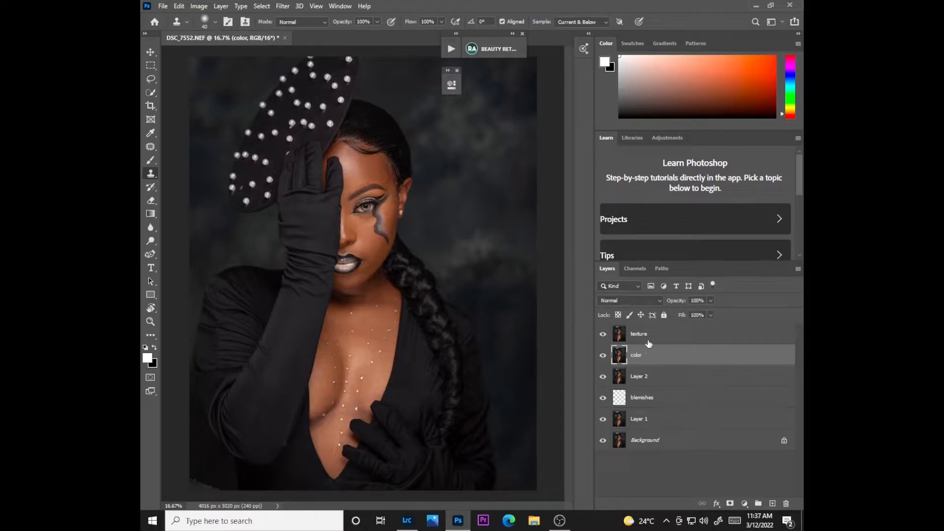
pyautogui.click(603, 334)
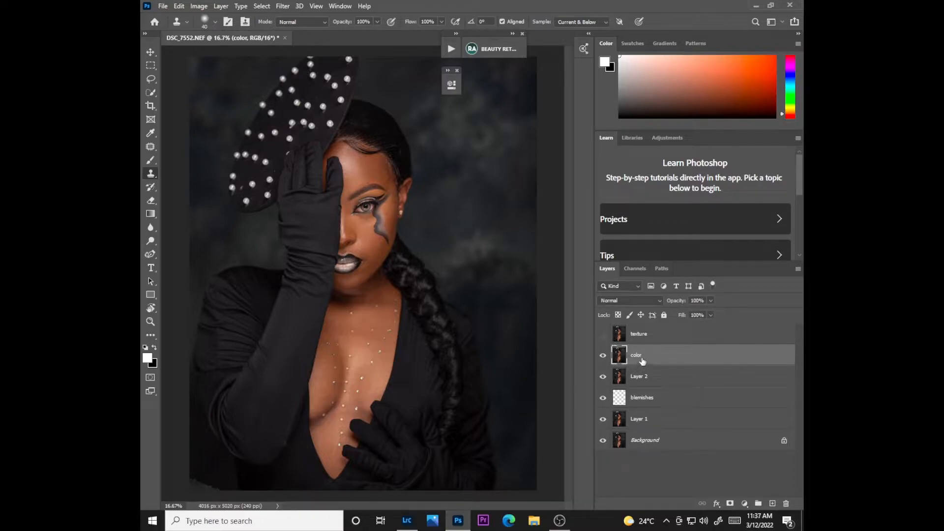
pyautogui.click(283, 6)
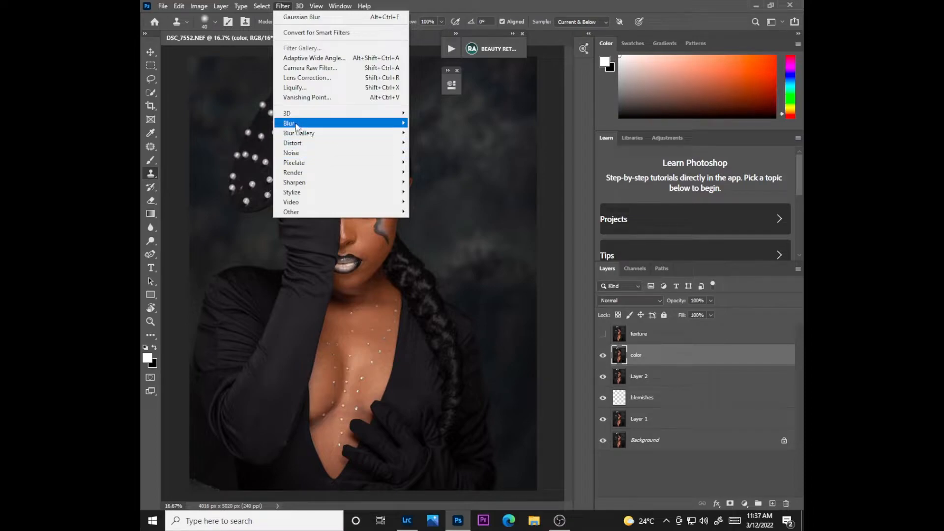
pyautogui.moveTo(297, 126)
pyautogui.click(418, 162)
pyautogui.moveTo(467, 170); pyautogui.dragTo(492, 219)
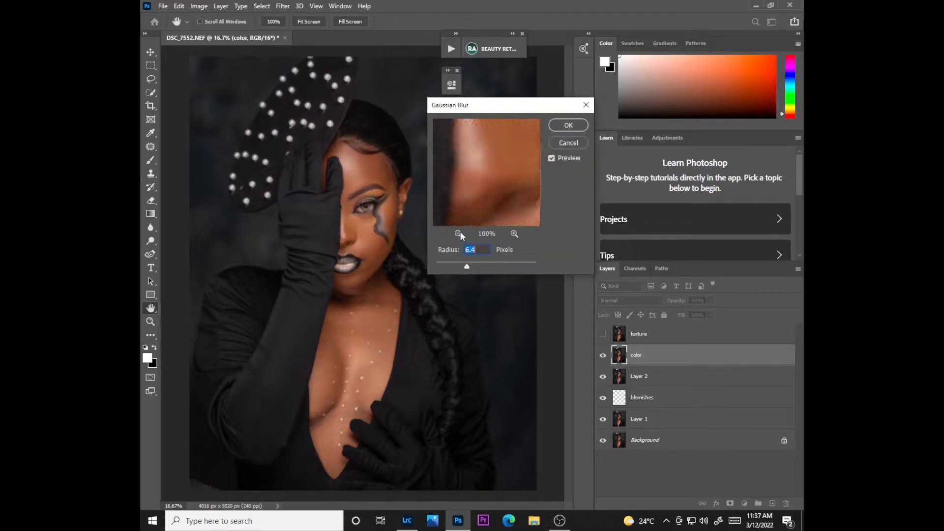
pyautogui.click(458, 233)
pyautogui.click(458, 234)
pyautogui.click(459, 234)
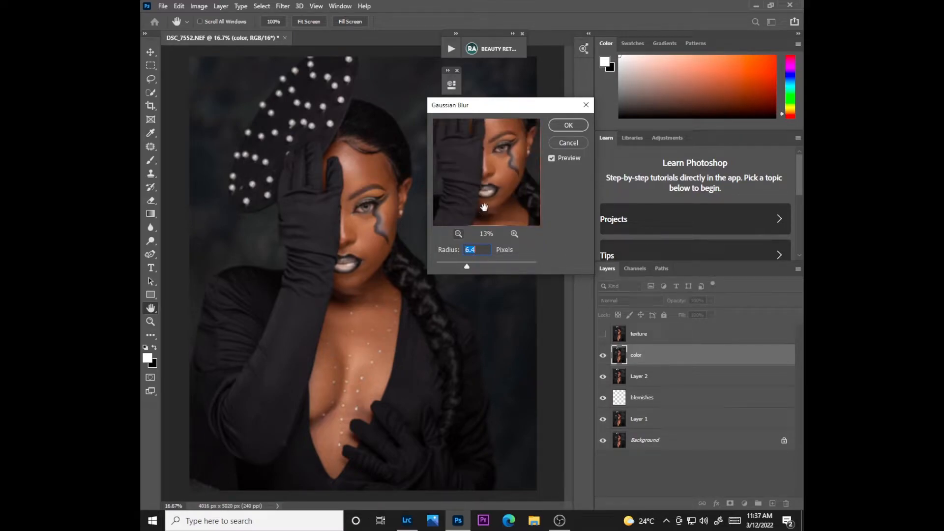
pyautogui.click(459, 234)
pyautogui.click(458, 234)
pyautogui.click(459, 234)
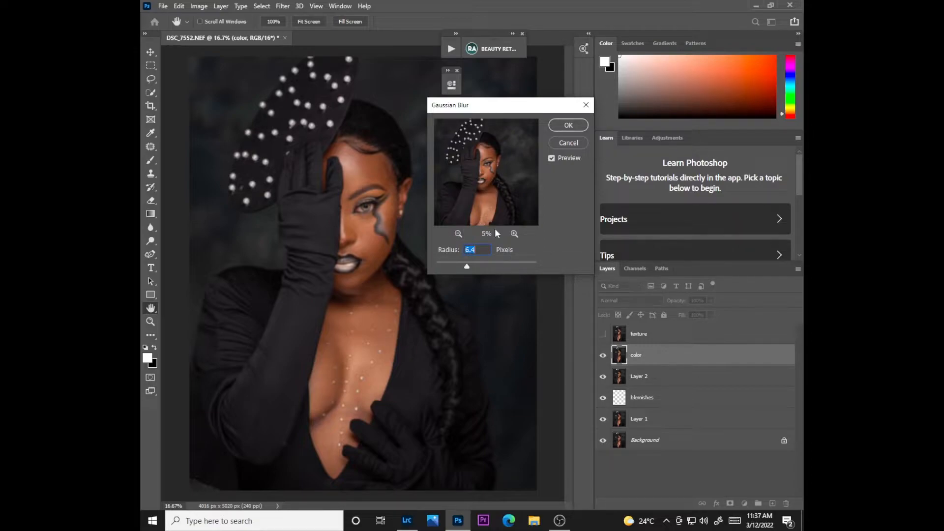
pyautogui.click(565, 127)
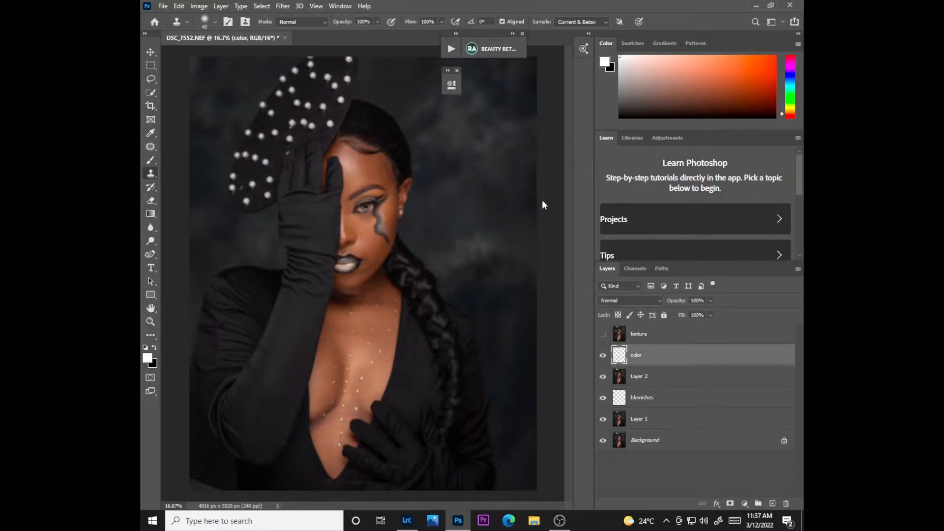
# Step: Show the texture layer and use Apply Image on it with the color layer as source, inverted, Add blending, scale 2 and offset 0
pyautogui.click(603, 334)
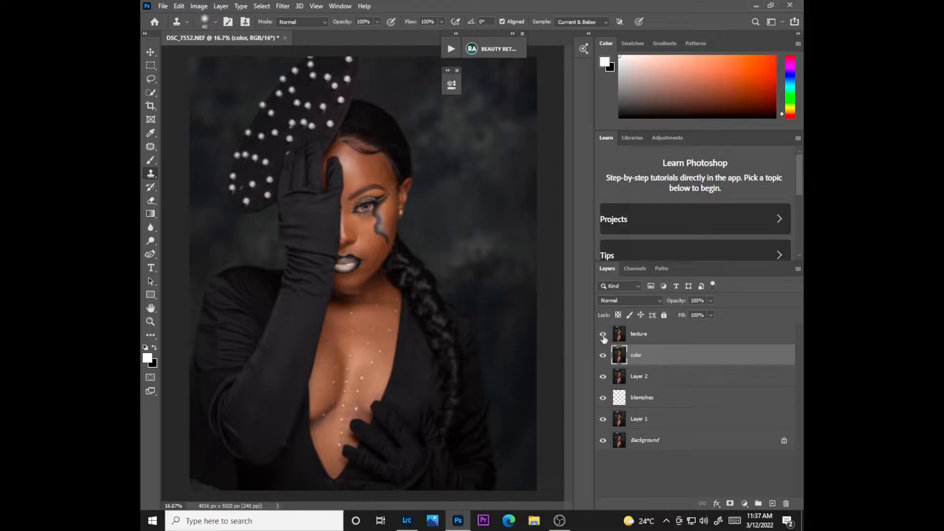
pyautogui.click(642, 339)
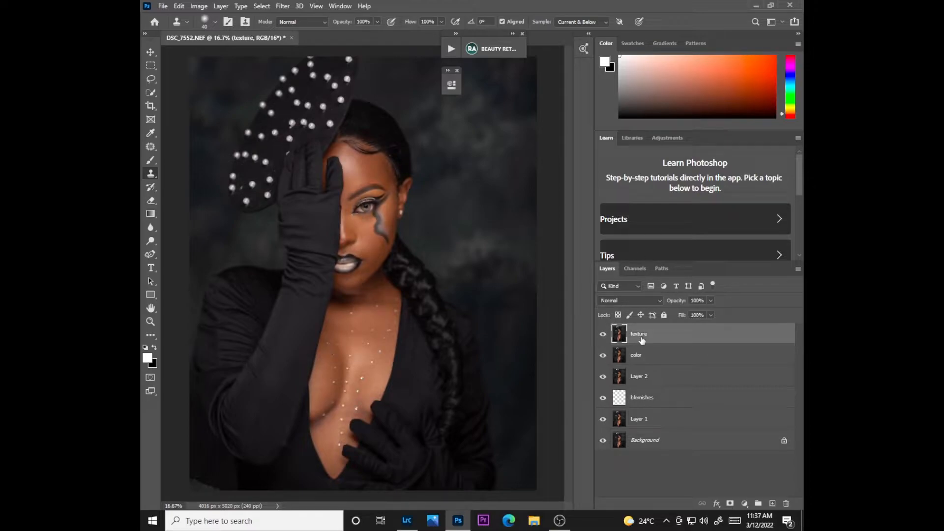
pyautogui.click(199, 6)
pyautogui.click(209, 158)
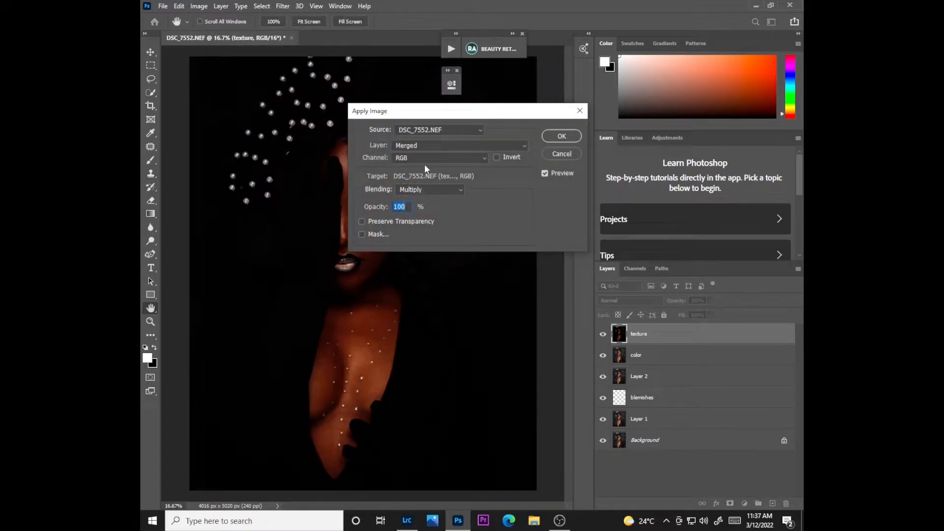
pyautogui.click(422, 146)
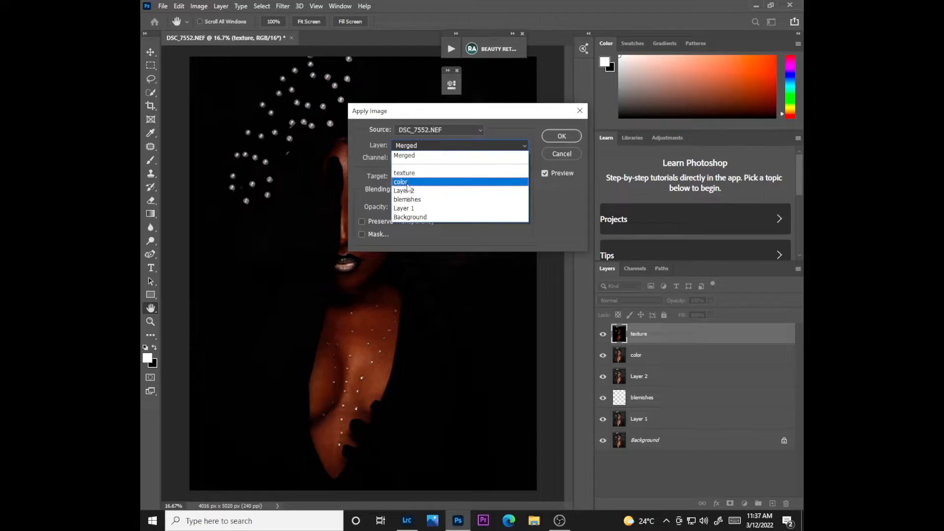
pyautogui.click(408, 183)
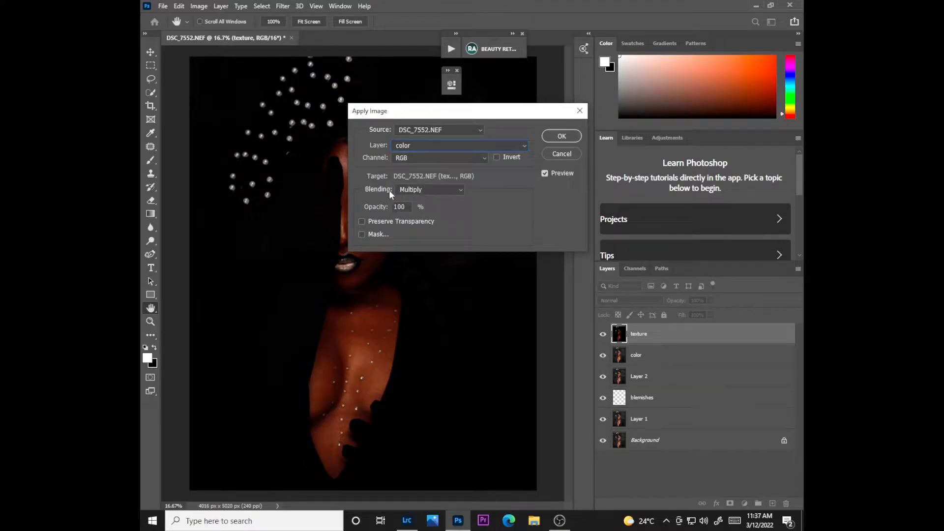
pyautogui.click(429, 190)
pyautogui.click(405, 395)
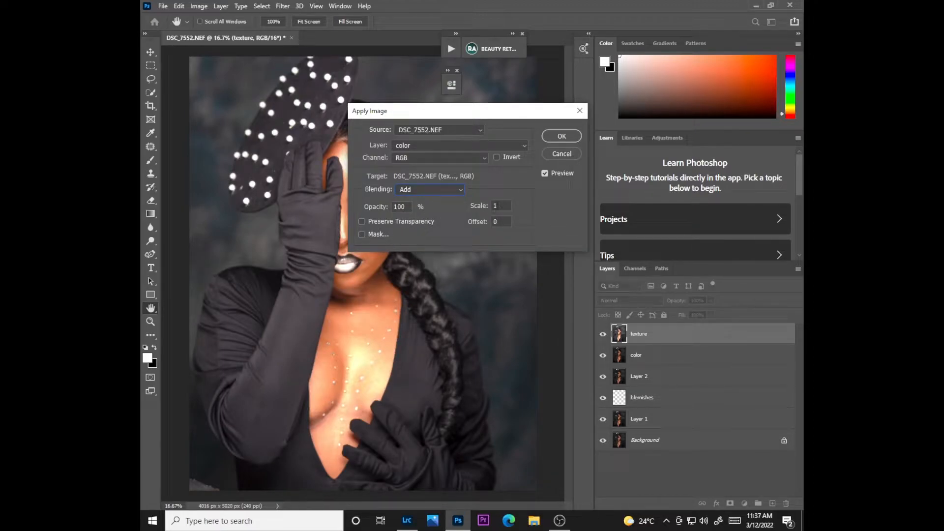
pyautogui.write('2')
pyautogui.click(496, 157)
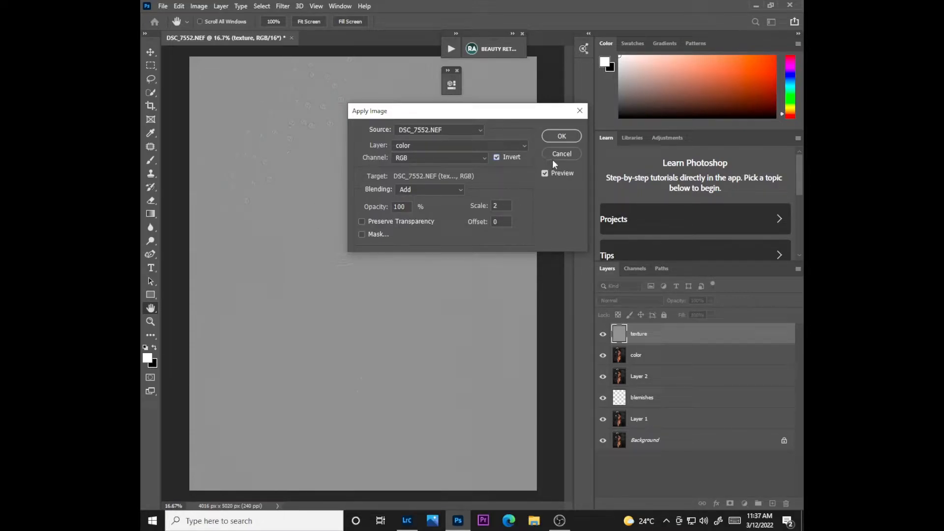
pyautogui.click(561, 136)
# Step: Set the texture layer's blend mode to Linear Light
pyautogui.press('s')
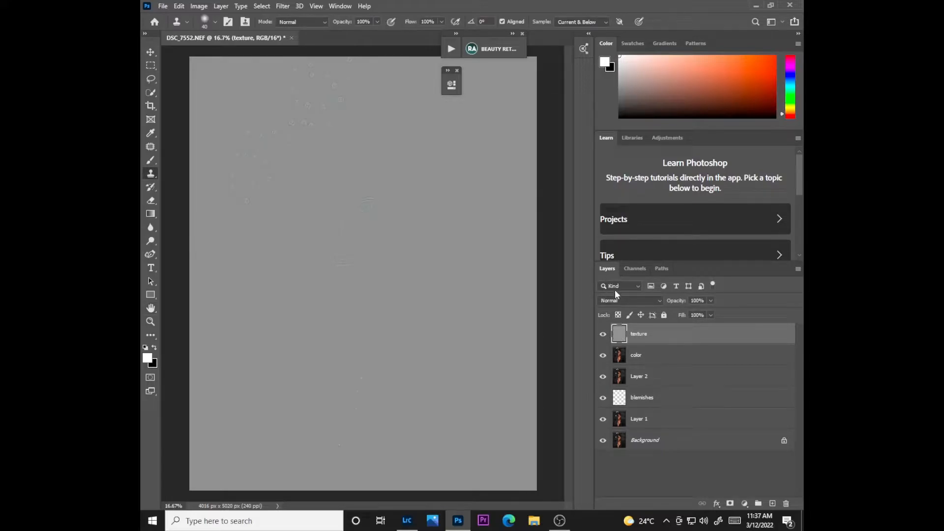
pyautogui.click(627, 301)
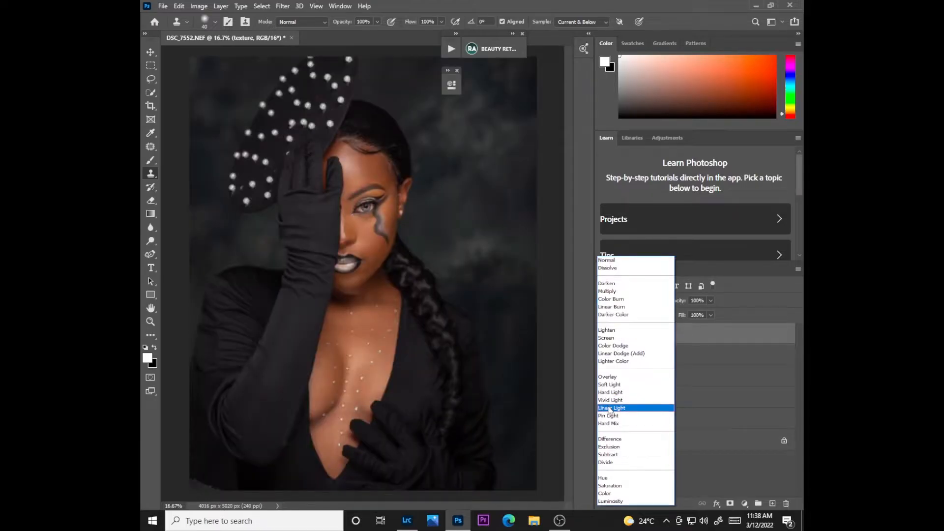
pyautogui.click(612, 408)
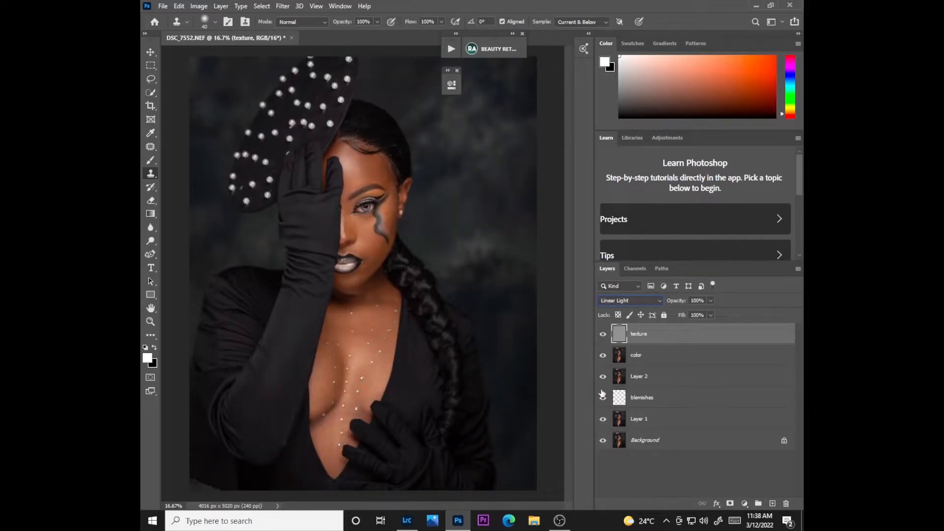
# Step: Add a Black & White adjustment layer above the texture layer and set its Reds to -46
pyautogui.hotkey('ctrl', '+')
pyautogui.hotkey('ctrl', '+')
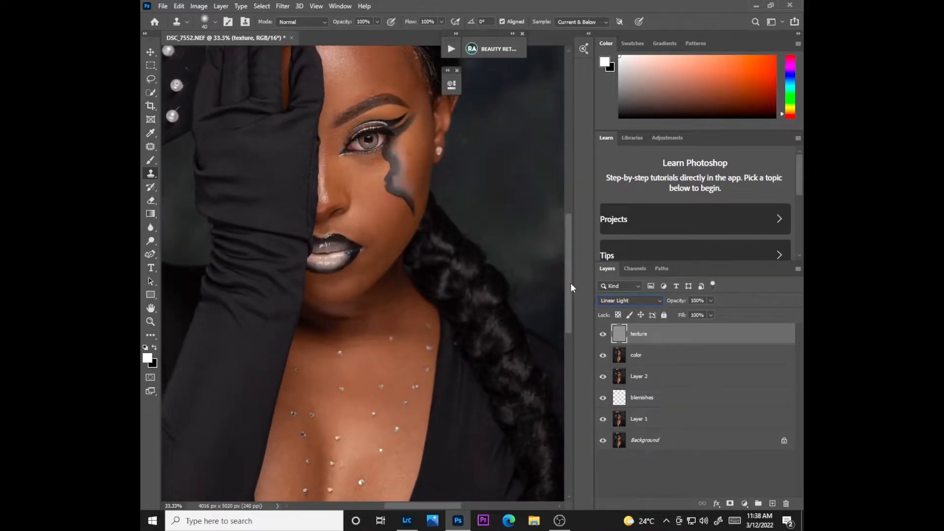
pyautogui.scroll(3, 570, 246)
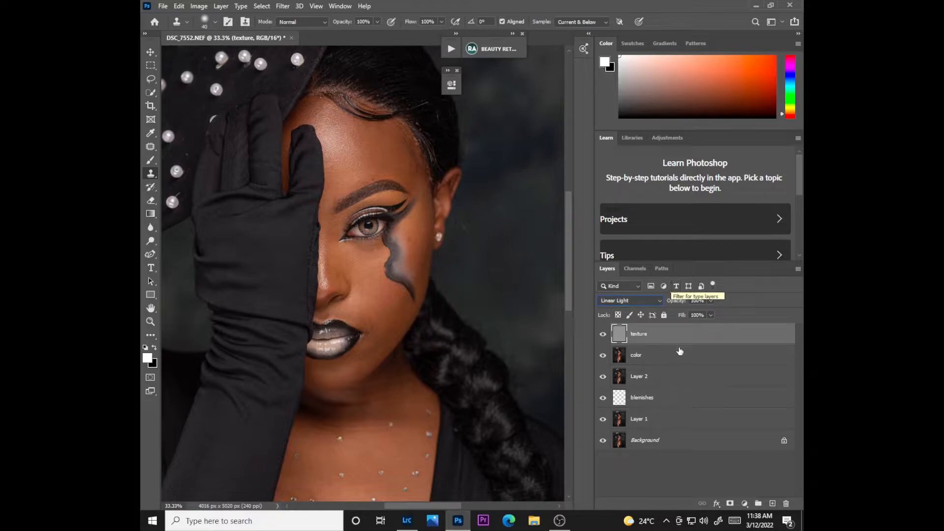
pyautogui.click(745, 504)
pyautogui.click(751, 422)
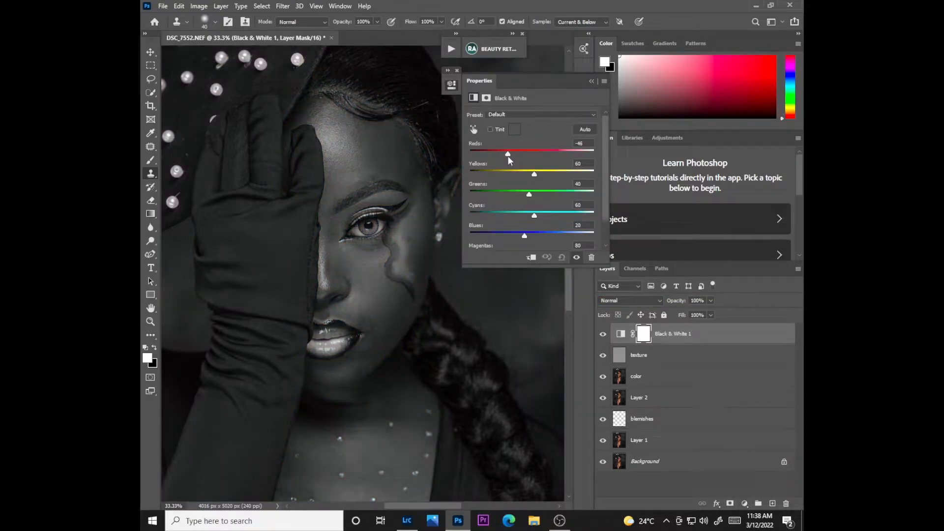
pyautogui.click(593, 81)
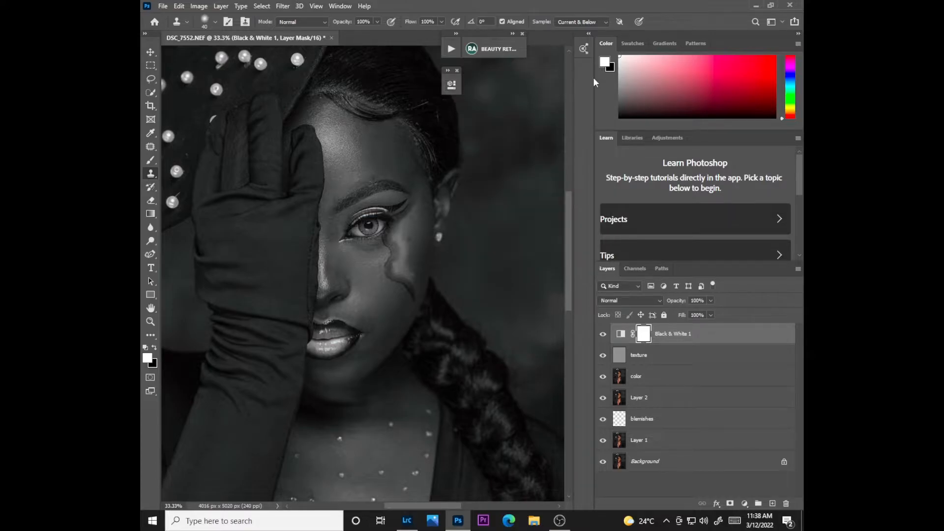
# Step: Switch to the Mixer Brush in place of the Clone Stamp and clean its loaded paint
pyautogui.click(654, 404)
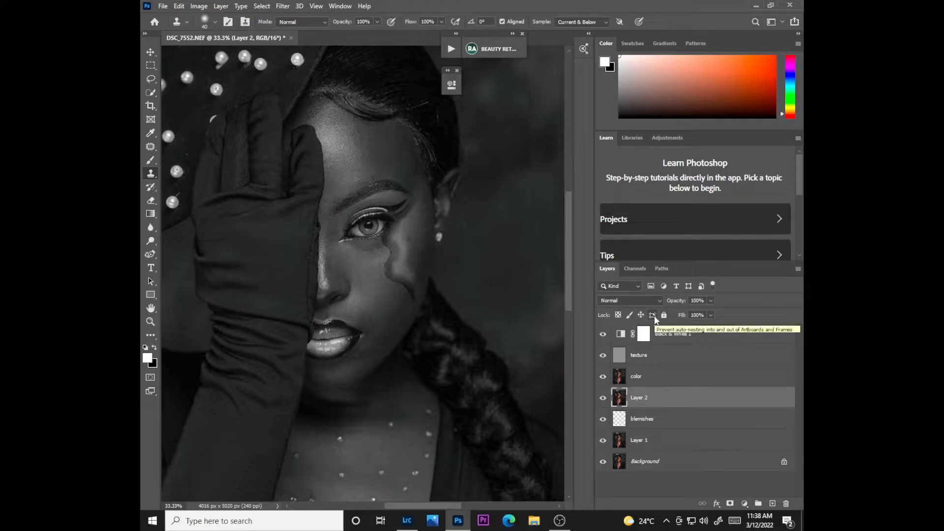
pyautogui.hotkey('ctrl', '+')
pyautogui.moveTo(569, 243); pyautogui.dragTo(569, 221)
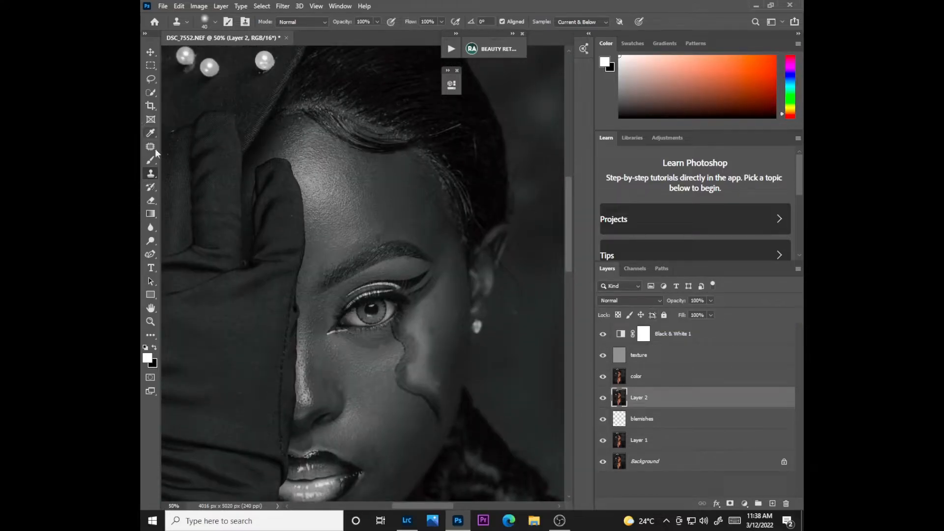
pyautogui.rightClick(149, 165)
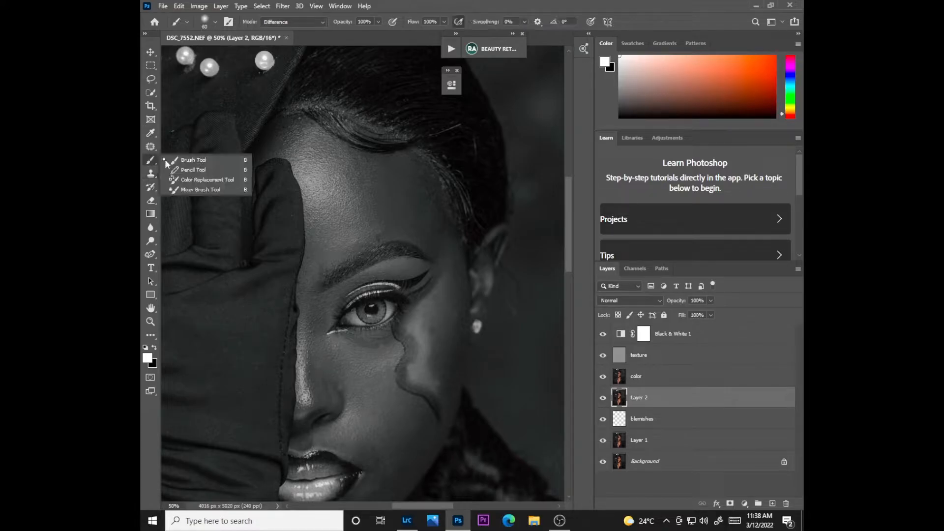
pyautogui.click(192, 190)
pyautogui.click(257, 22)
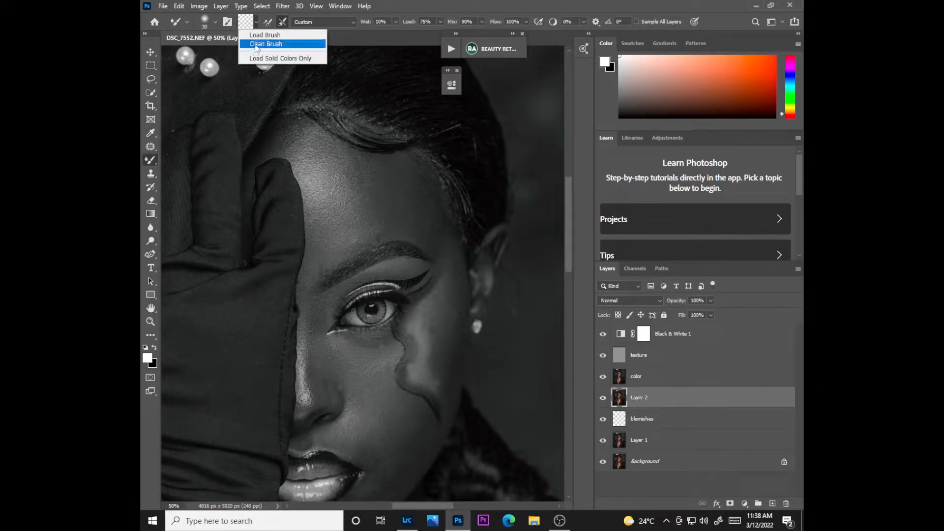
pyautogui.click(268, 39)
pyautogui.click(282, 23)
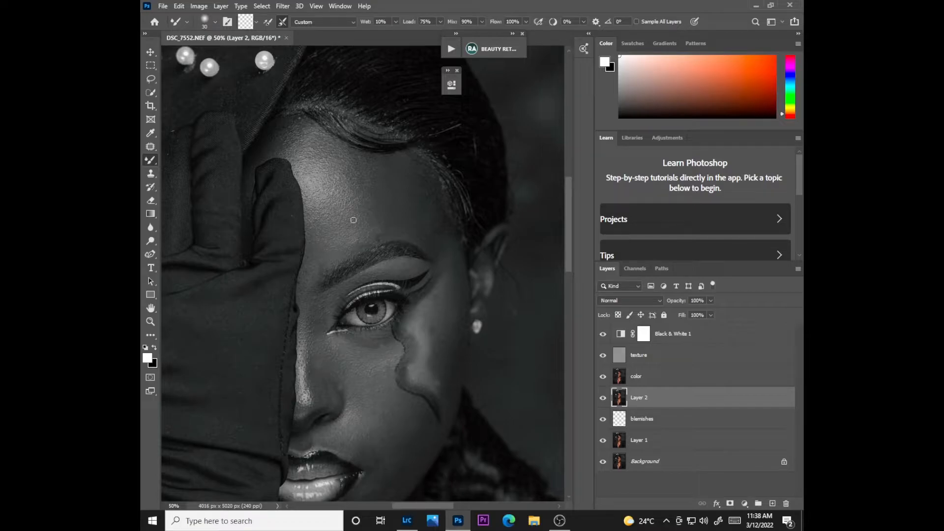
# Step: Enlarge the Mixer Brush and blend the skin tones on the upper forehead beside the hairline on the color layer
pyautogui.press(']')
pyautogui.press(']')
pyautogui.press(']')
pyautogui.press(']')
pyautogui.press(']')
pyautogui.press(']')
pyautogui.press(']')
pyautogui.press(']')
pyautogui.press(']')
pyautogui.click(648, 377)
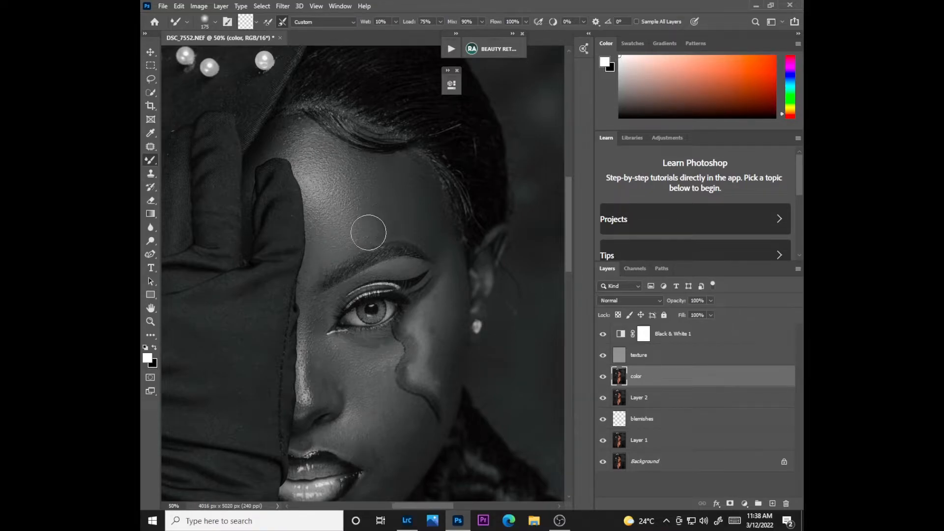
pyautogui.press('[')
pyautogui.press('[')
pyautogui.moveTo(285, 149)
pyautogui.mouseDown()
pyautogui.moveTo(297, 126)
pyautogui.moveTo(315, 169)
pyautogui.mouseUp()
# Step: Continue blending the color layer's skin tones with the Mixer Brush on the forehead near the temple, and adjust the brush size to 150
pyautogui.press('r')
pyautogui.moveTo(339, 176); pyautogui.dragTo(348, 244)
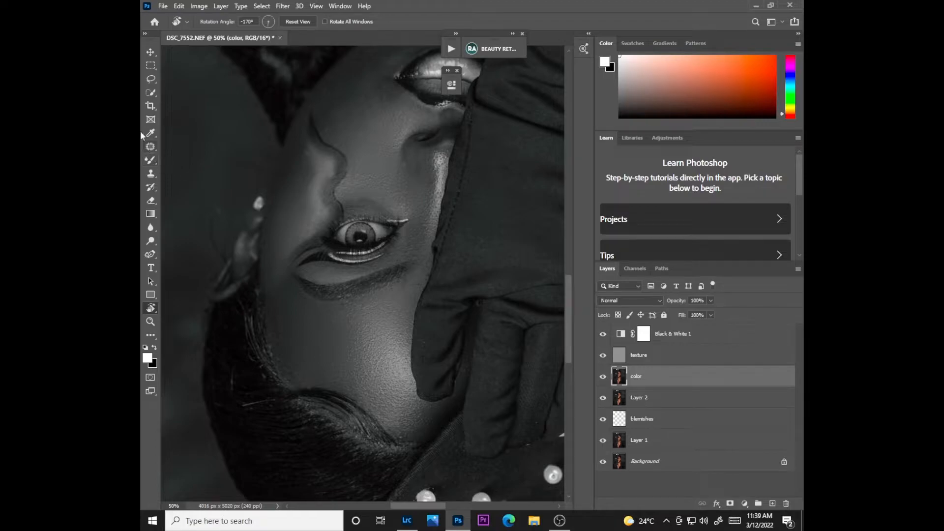
pyautogui.rightClick(152, 162)
pyautogui.click(189, 188)
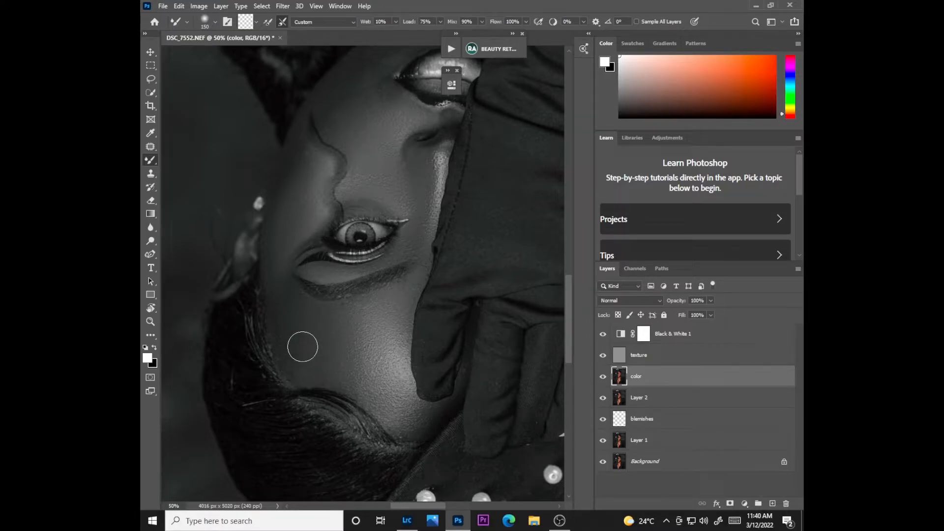
pyautogui.press(']')
pyautogui.press(']')
pyautogui.moveTo(296, 349)
pyautogui.mouseDown()
pyautogui.moveTo(332, 352)
pyautogui.moveTo(316, 335)
pyautogui.moveTo(294, 346)
pyautogui.moveTo(303, 328)
pyautogui.moveTo(302, 363)
pyautogui.moveTo(319, 373)
pyautogui.moveTo(346, 369)
pyautogui.moveTo(349, 328)
pyautogui.moveTo(356, 346)
pyautogui.moveTo(359, 324)
pyautogui.moveTo(357, 372)
pyautogui.moveTo(317, 358)
pyautogui.mouseUp()
pyautogui.scroll(3, 566, 282)
pyautogui.press('[')
pyautogui.press('[')
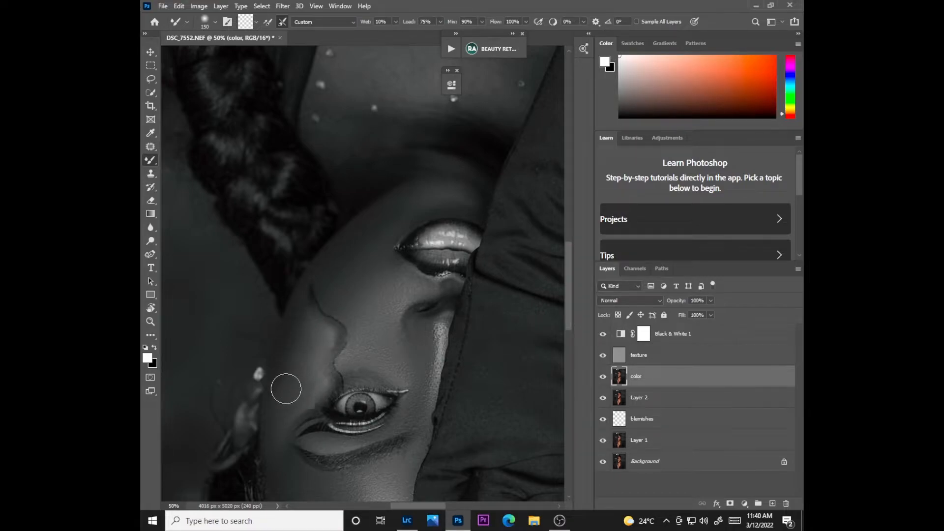
pyautogui.click(151, 105)
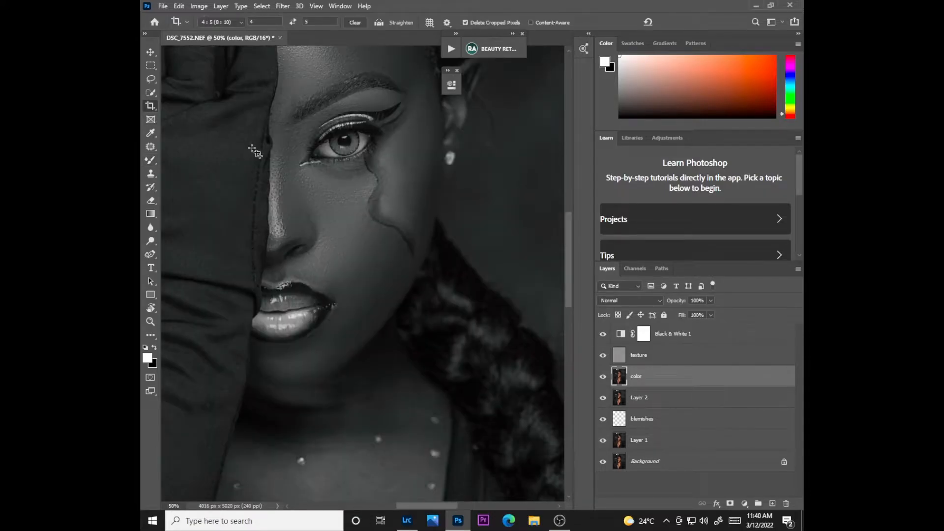
# Step: Hide the Black & White adjustment layer so the whole portrait shows in color
pyautogui.hotkey('ctrl', '-')
pyautogui.hotkey('ctrl', '-')
pyautogui.hotkey('ctrl', '-')
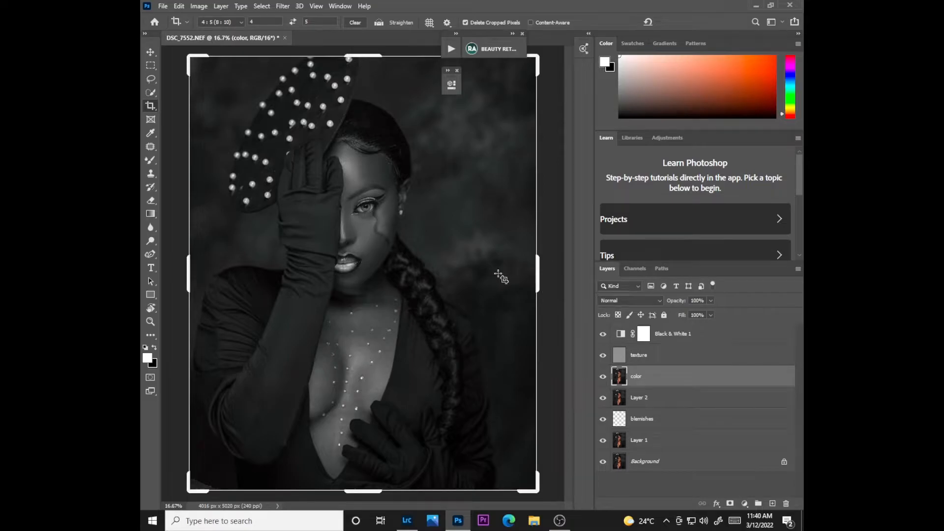
pyautogui.hotkey('ctrl', '+')
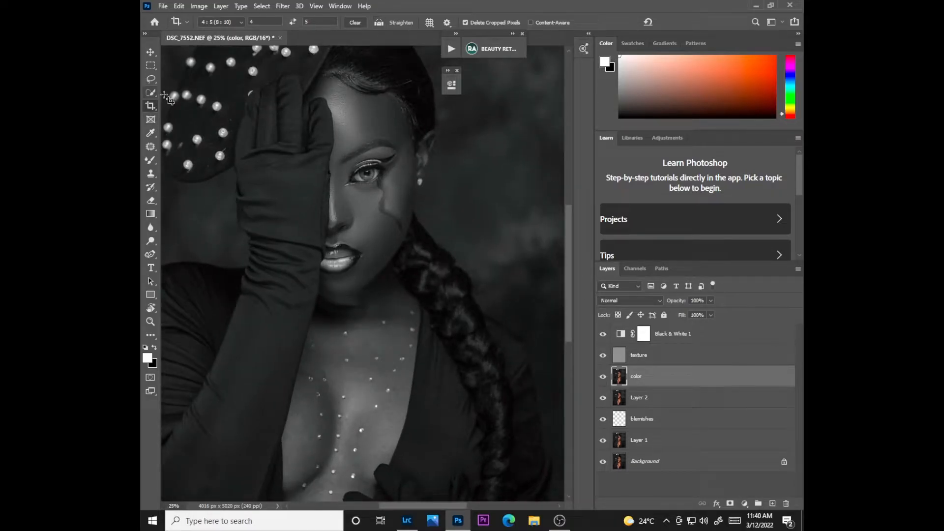
pyautogui.click(604, 334)
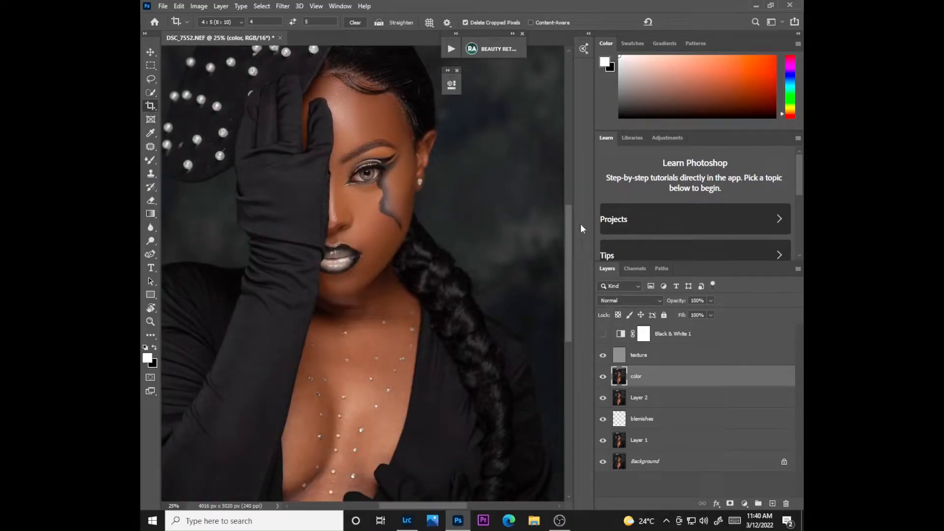
pyautogui.scroll(3, 571, 236)
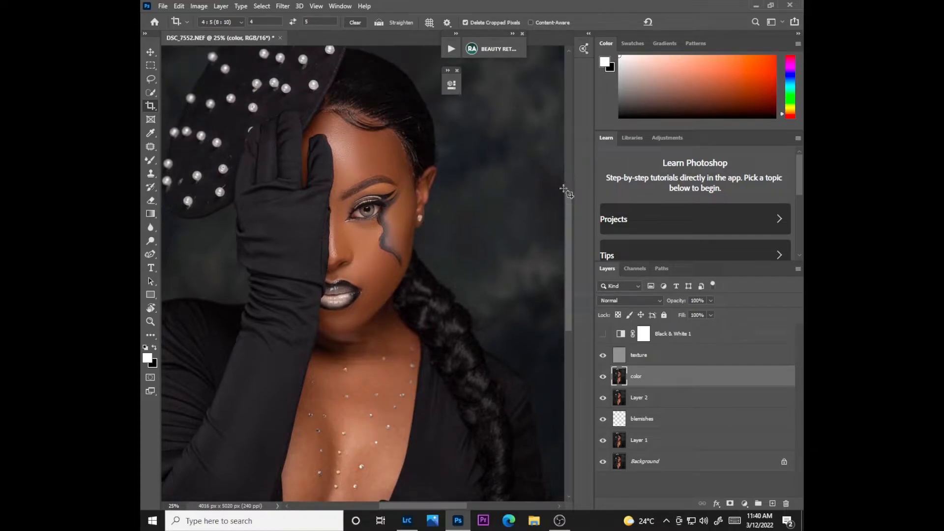
# Step: Group the Black & White adjustment, texture and color layers together
pyautogui.keyDown('ctrl'); pyautogui.click(667, 335); pyautogui.keyUp('ctrl')
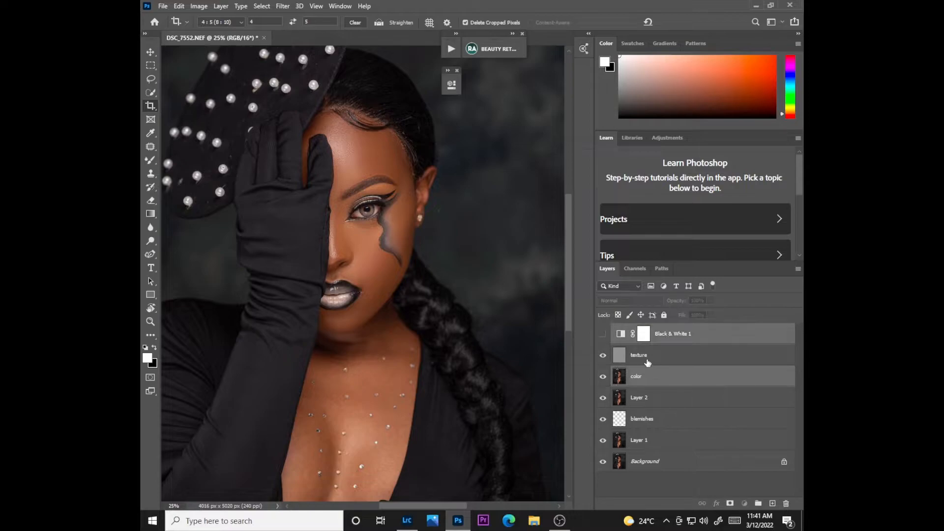
pyautogui.keyDown('ctrl'); pyautogui.click(645, 358); pyautogui.keyUp('ctrl')
pyautogui.hotkey('ctrl', 'g')
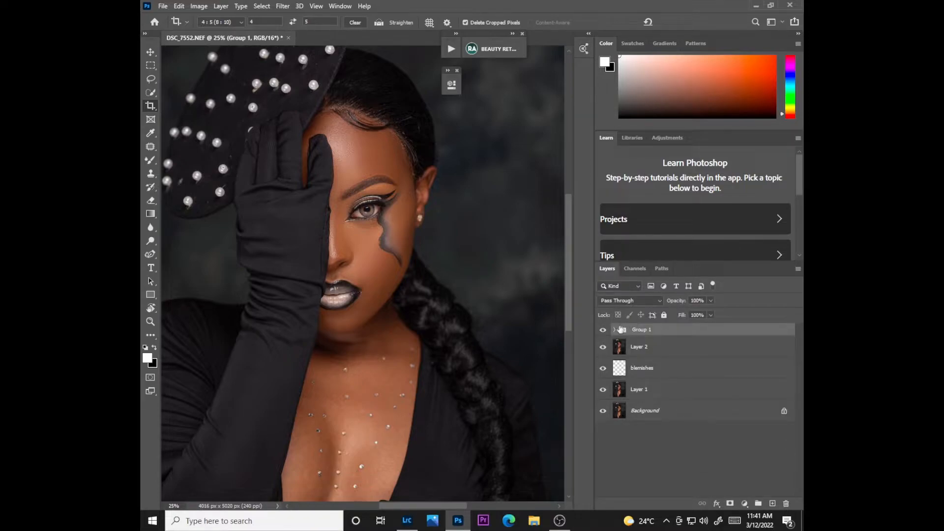
# Step: Toggle the group's visibility to compare the skin before and after, and inspect the face up close
pyautogui.click(603, 330)
pyautogui.click(604, 331)
pyautogui.click(603, 331)
pyautogui.click(603, 331)
pyautogui.click(603, 331)
pyautogui.click(603, 330)
pyautogui.hotkey('ctrl', '+')
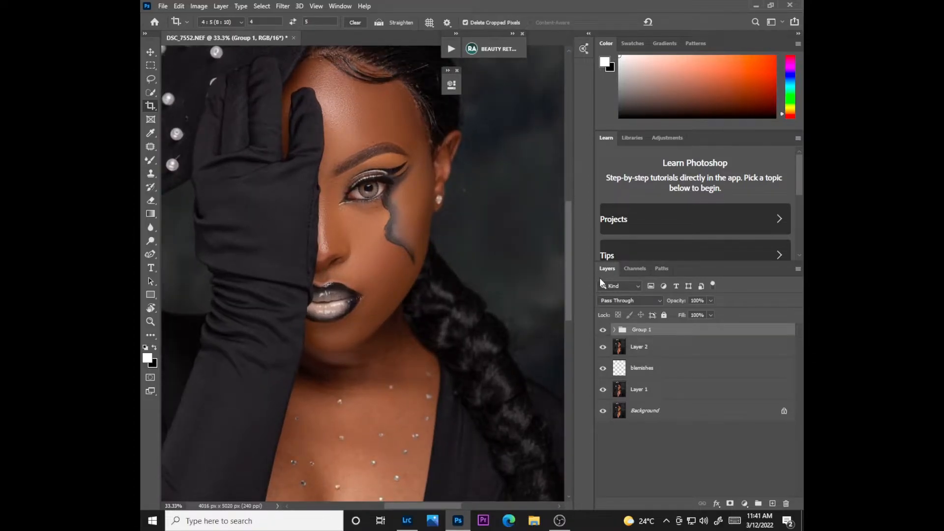
pyautogui.hotkey('ctrl', '+')
pyautogui.hotkey('ctrl', '+')
pyautogui.moveTo(568, 256); pyautogui.dragTo(564, 276)
pyautogui.hotkey('ctrl', '-')
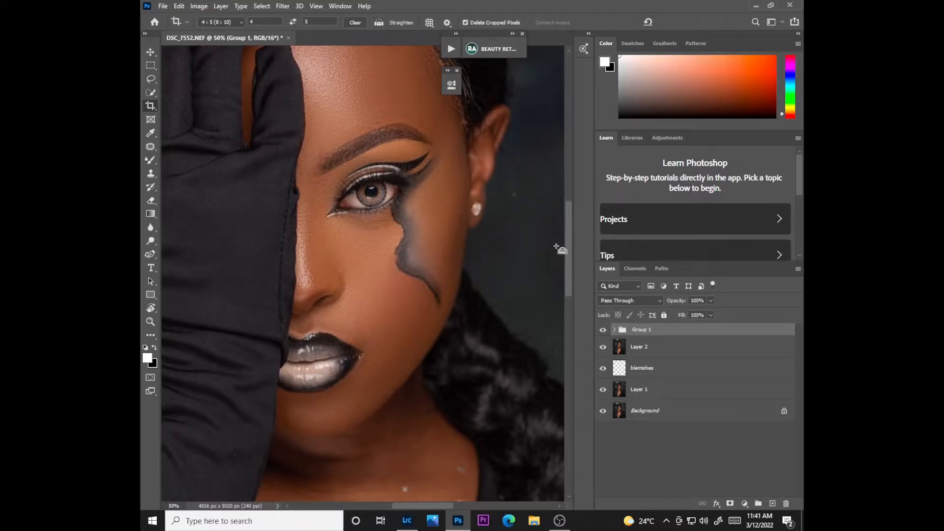
# Step: Make Layer 2 the active layer and switch from the Crop tool to the Mixer Brush
pyautogui.click(642, 349)
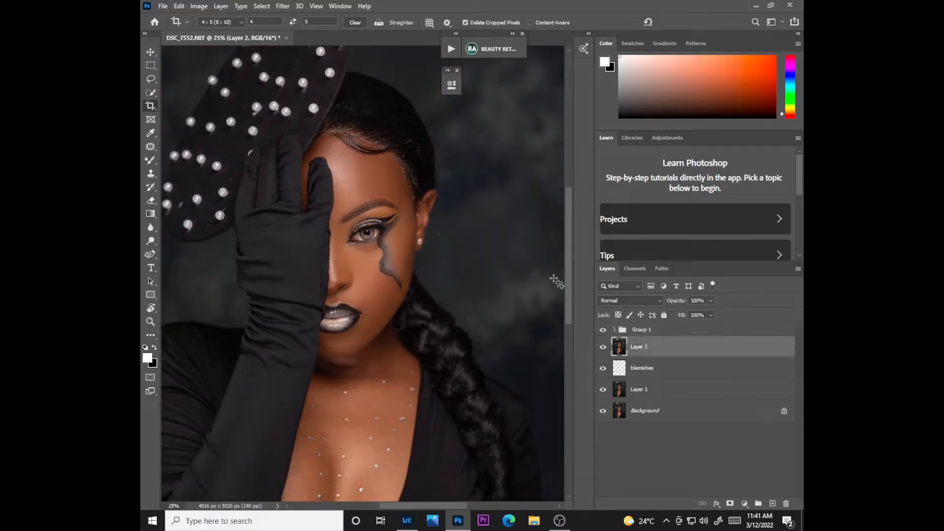
pyautogui.rightClick(146, 165)
pyautogui.click(189, 193)
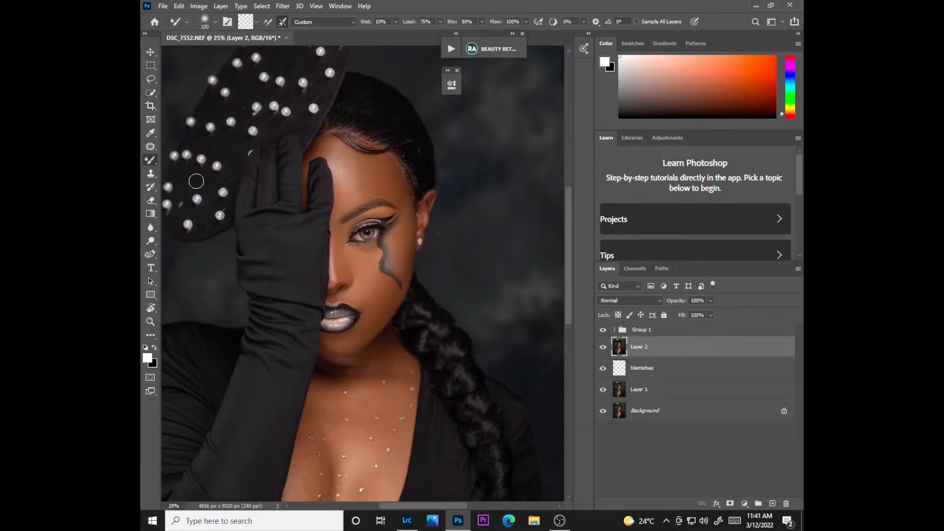
# Step: Examine the skin tone transitions on the face, forehead, neck and chest at 50% zoom
pyautogui.hotkey('ctrl', '+')
pyautogui.hotkey('ctrl', '+')
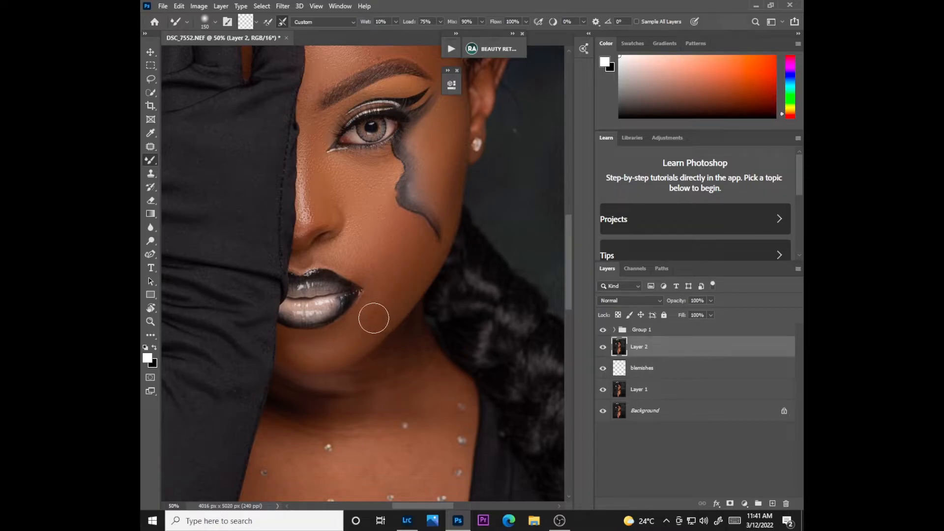
pyautogui.moveTo(569, 247); pyautogui.dragTo(568, 219)
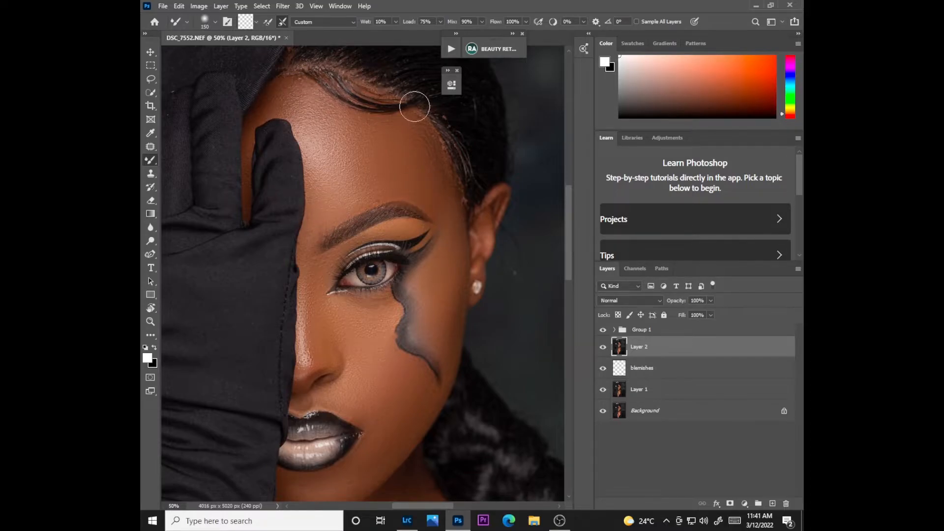
pyautogui.moveTo(569, 232); pyautogui.dragTo(568, 212)
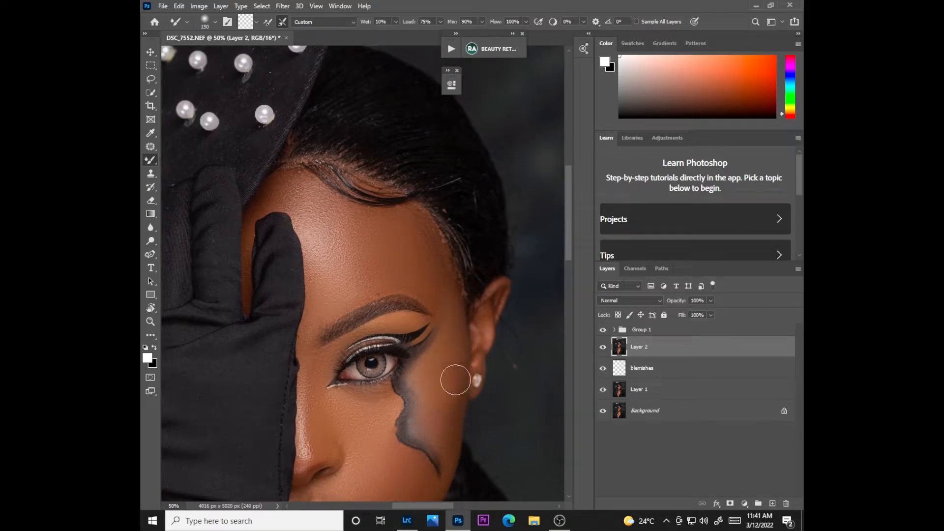
pyautogui.moveTo(569, 272); pyautogui.dragTo(570, 290)
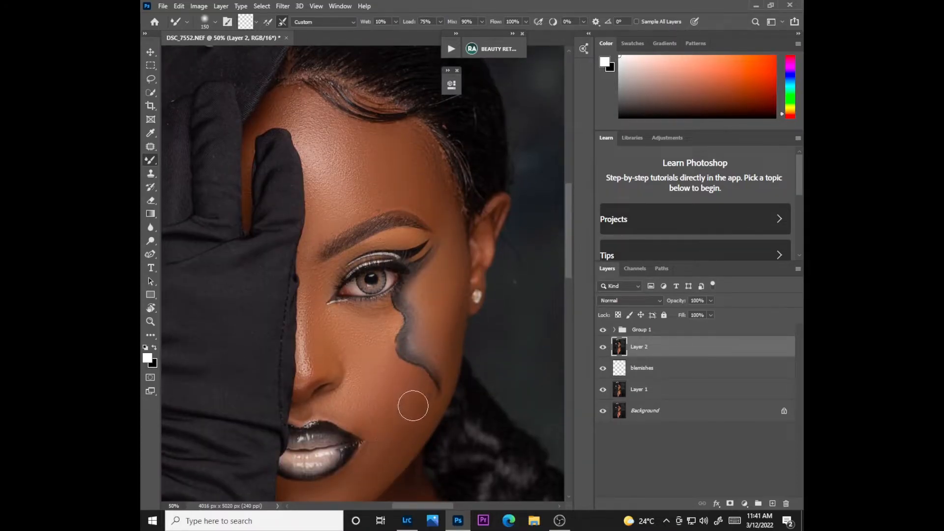
pyautogui.moveTo(566, 276); pyautogui.dragTo(569, 305)
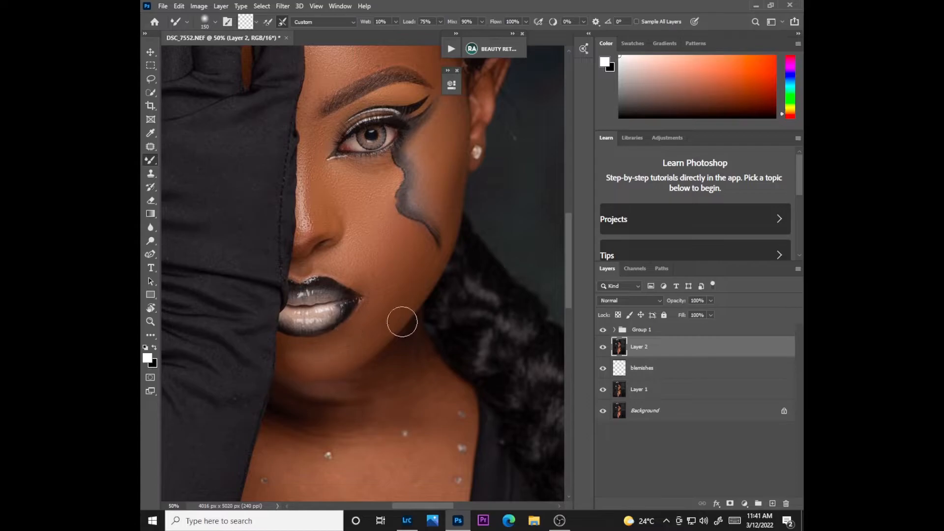
pyautogui.moveTo(569, 254); pyautogui.dragTo(569, 294)
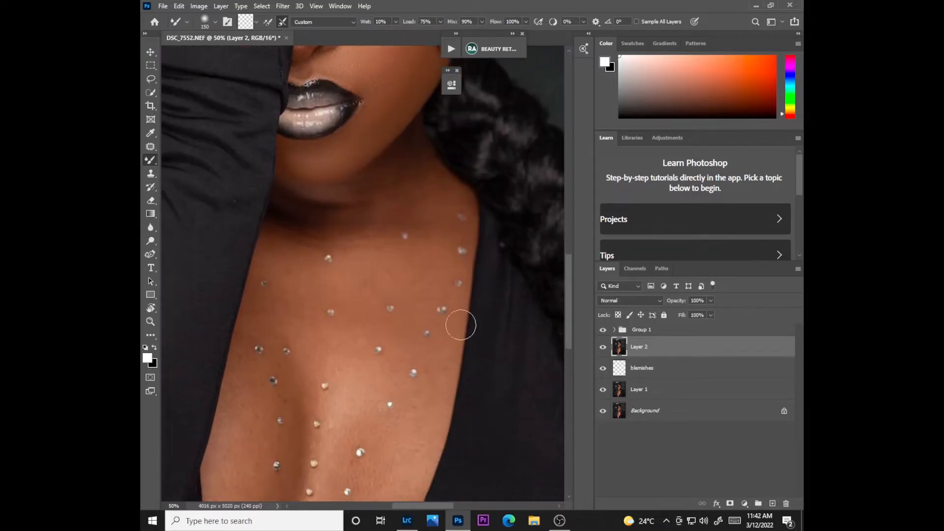
# Step: Expand the group, show its Black & White adjustment, and blend the color layer's face and neck skin tones with the Mixer Brush
pyautogui.click(615, 331)
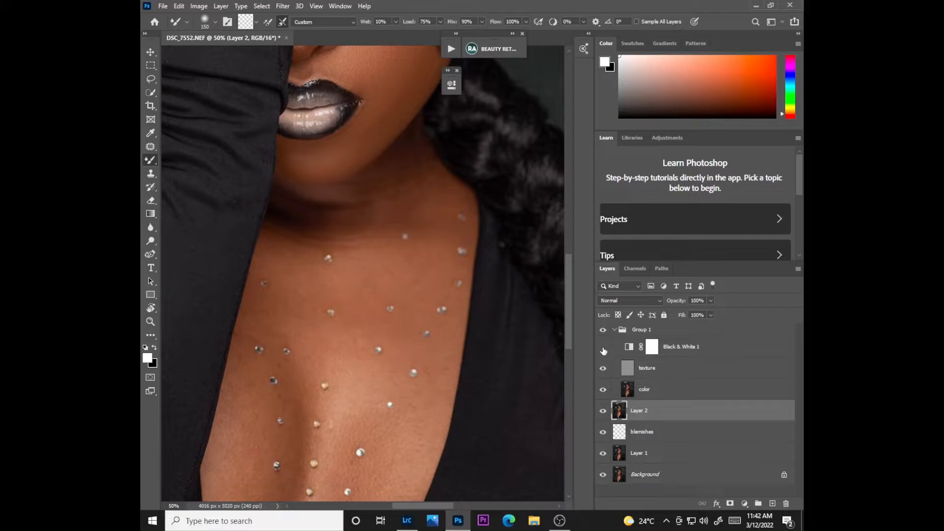
pyautogui.click(610, 346)
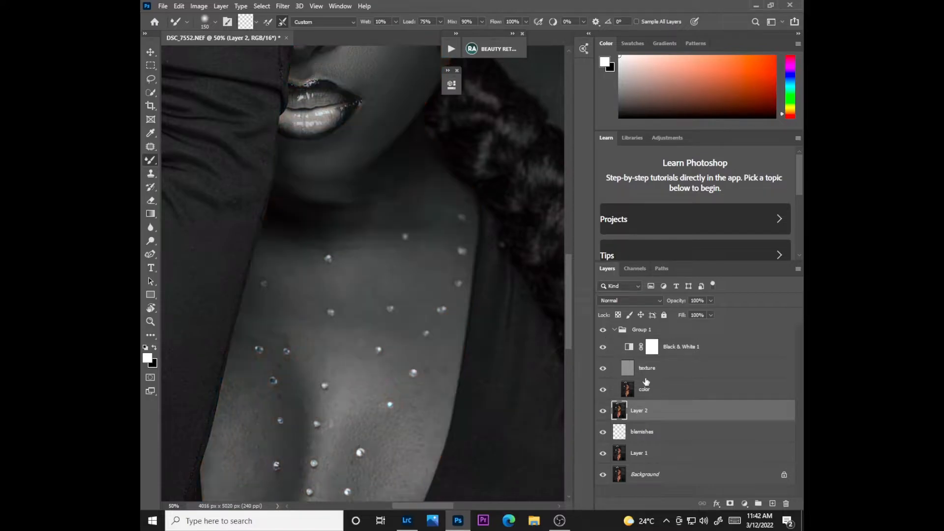
pyautogui.click(644, 390)
pyautogui.moveTo(573, 299); pyautogui.dragTo(572, 252)
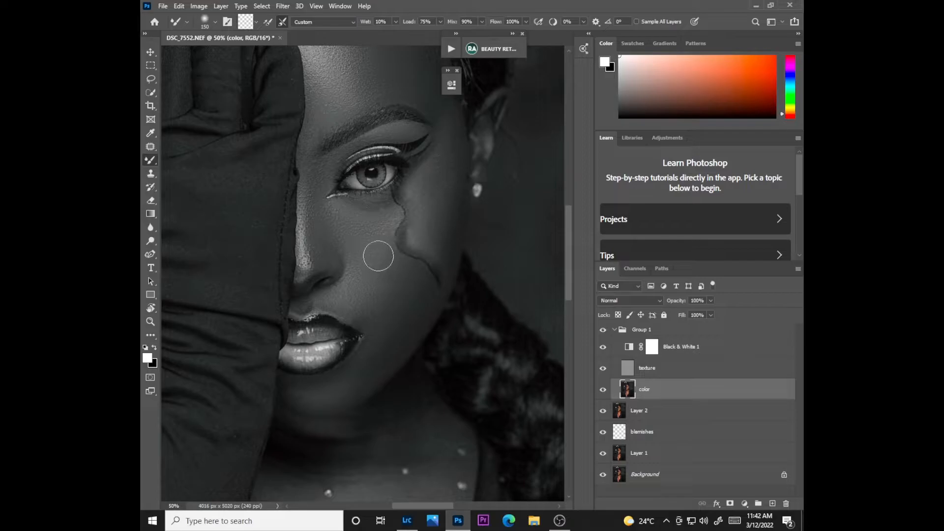
pyautogui.scroll(-4, 561, 296)
pyautogui.scroll(-1, 562, 298)
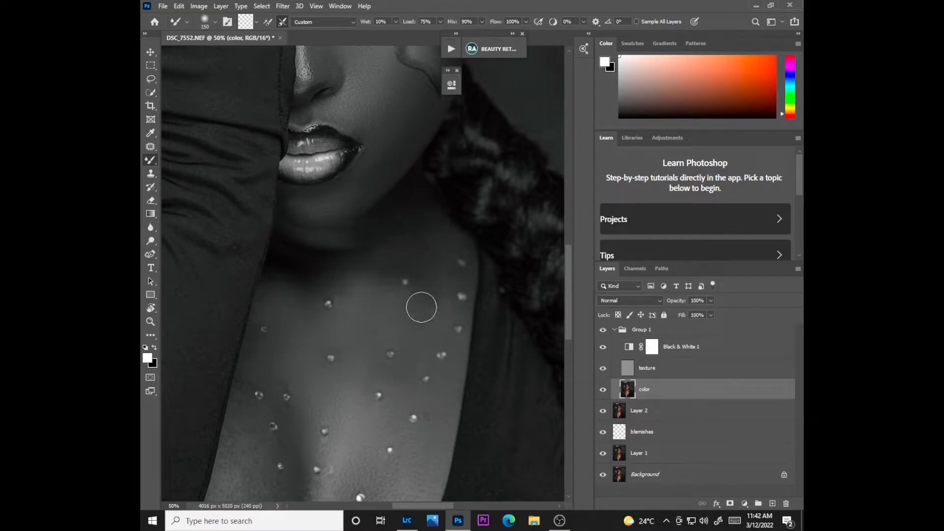
# Step: Hide the Black & White adjustment and blend the color layer's chest skin tones, reducing the Mixer Brush size to 100
pyautogui.click(602, 367)
pyautogui.click(603, 347)
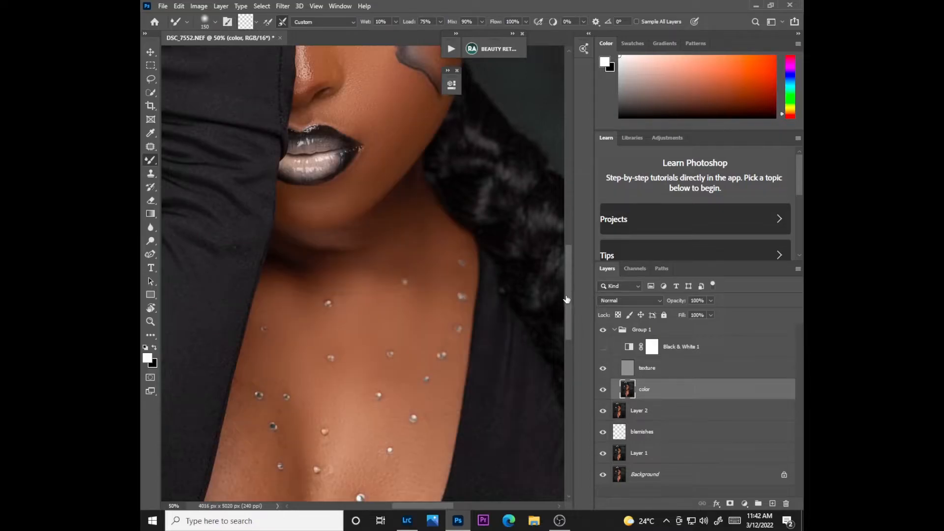
pyautogui.scroll(-3, 556, 320)
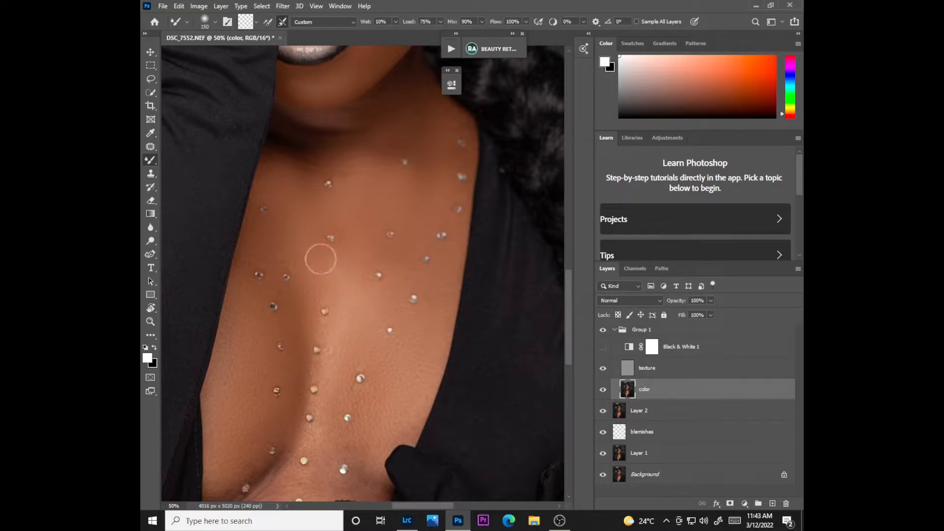
pyautogui.press('[')
pyautogui.press('[')
pyautogui.press('[')
pyautogui.press('[')
pyautogui.press('[')
pyautogui.scroll(-2, 415, 348)
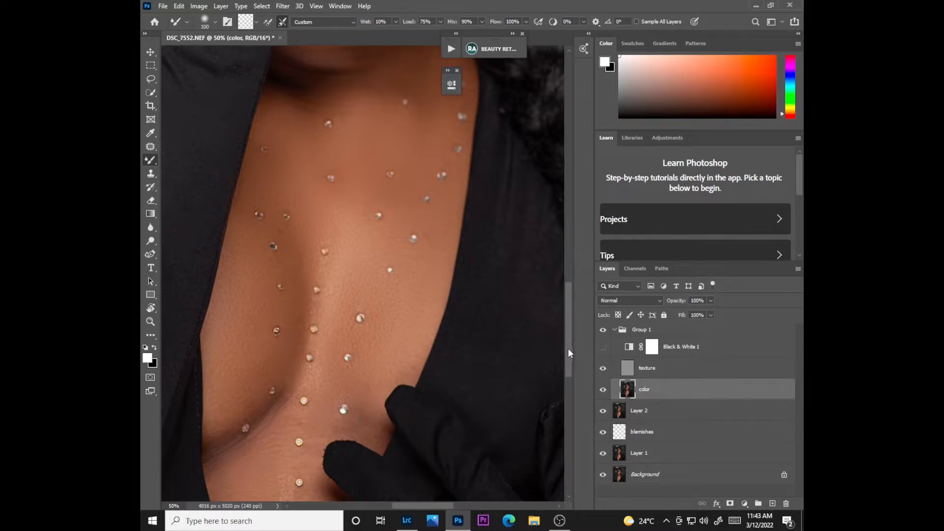
# Step: Blend the lower chest skin around the gloved fingers on the color layer, adjusting the Mixer Brush size to 90
pyautogui.scroll(-3, 568, 346)
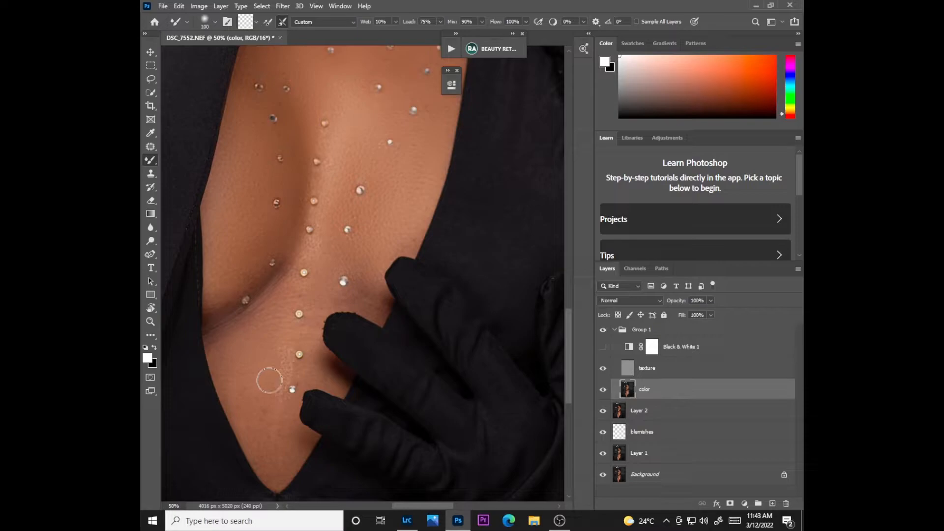
pyautogui.press(']')
pyautogui.press(']')
pyautogui.press(']')
pyautogui.press('[')
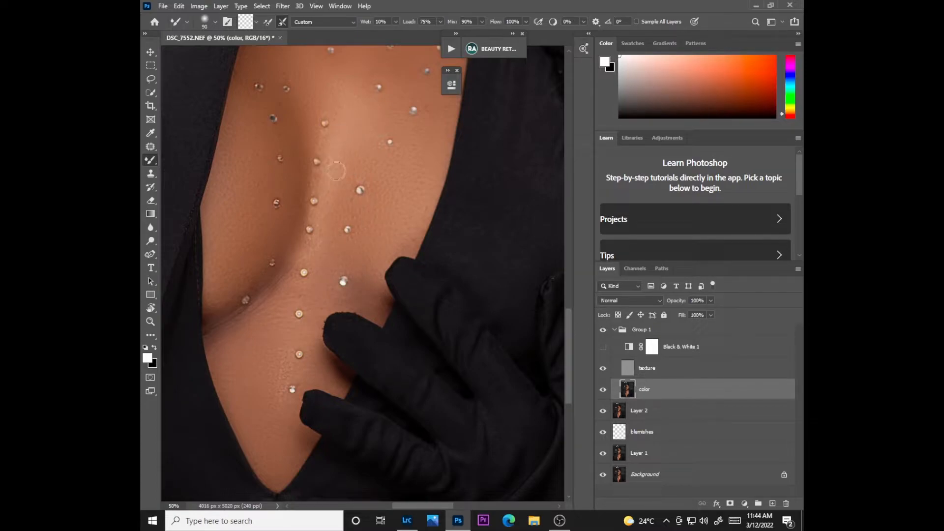
# Step: Enlarge the Mixer Brush to 175 and blend the skin tones across the upper chest and base of the neck
pyautogui.moveTo(570, 323); pyautogui.dragTo(564, 292)
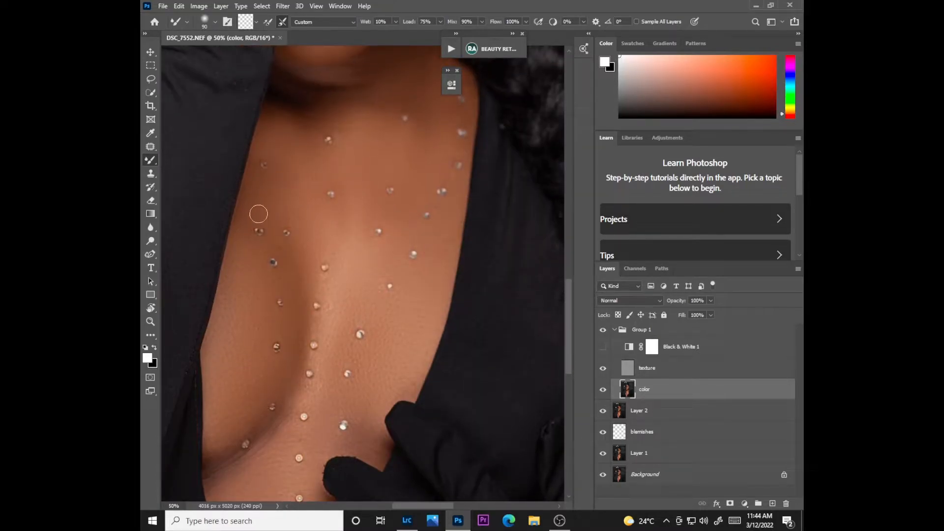
pyautogui.press(']')
pyautogui.press(']')
pyautogui.press(']')
pyautogui.press(']')
pyautogui.scroll(3, 569, 320)
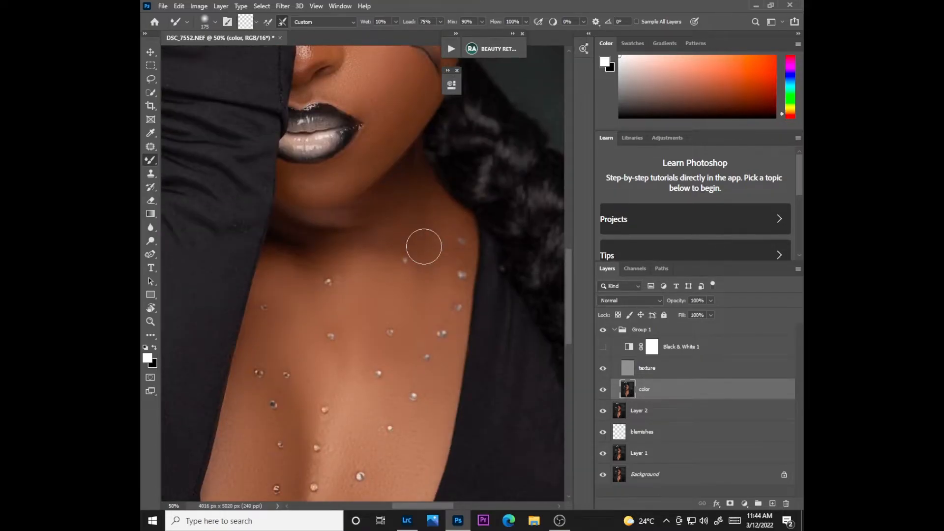
# Step: Reduce the Mixer Brush to 100 and blend the shadow transitions on the neck beneath the jaw
pyautogui.hotkey('ctrl', '+')
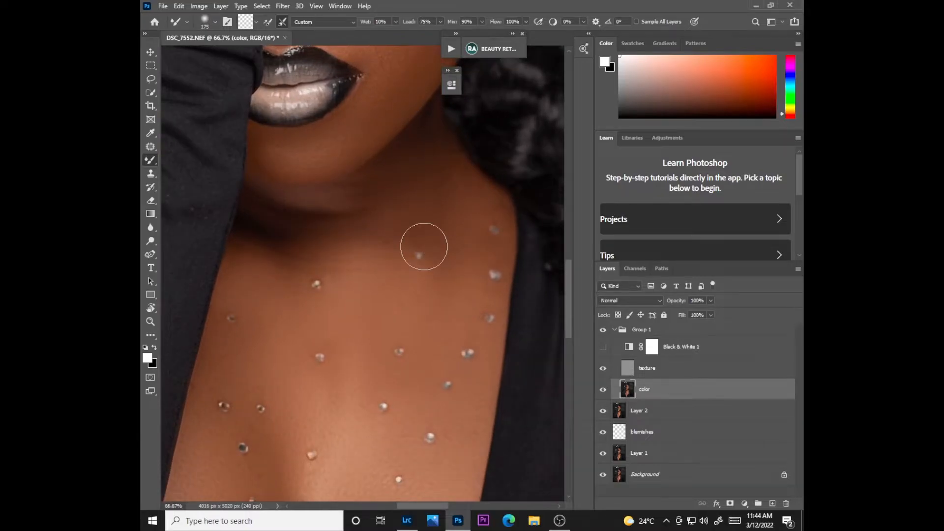
pyautogui.hotkey('ctrl', '+')
pyautogui.hotkey('ctrl', '+')
pyautogui.press('[')
pyautogui.press('[')
pyautogui.press('[')
pyautogui.moveTo(569, 312)
pyautogui.mouseDown()
pyautogui.moveTo(579, 266)
pyautogui.moveTo(568, 296)
pyautogui.mouseUp()
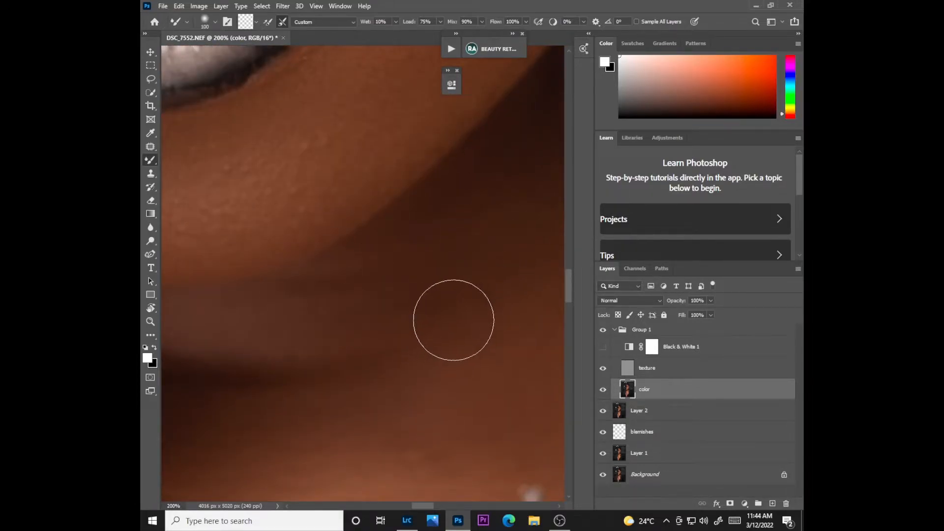
pyautogui.scroll(-5, 454, 310)
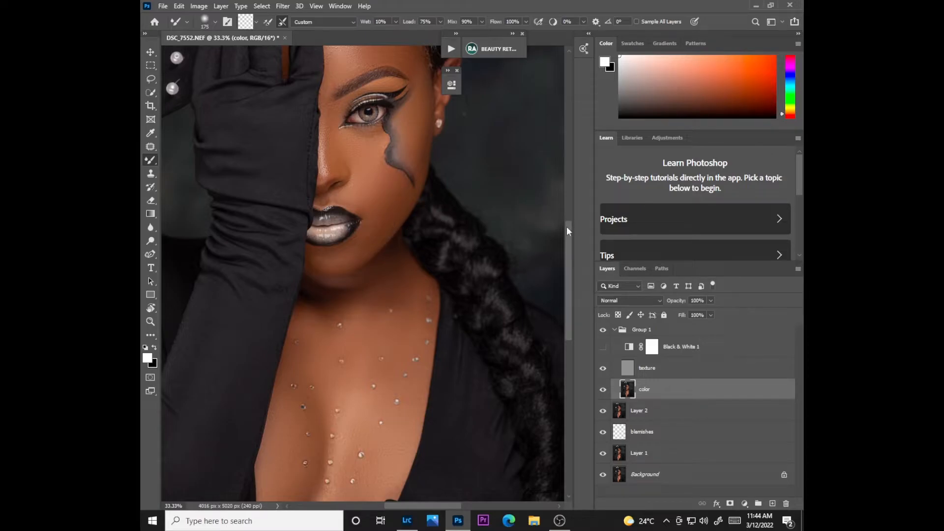
# Step: Collapse the group and toggle its visibility to compare the full portrait before and after the skin smoothing
pyautogui.scroll(3, 571, 256)
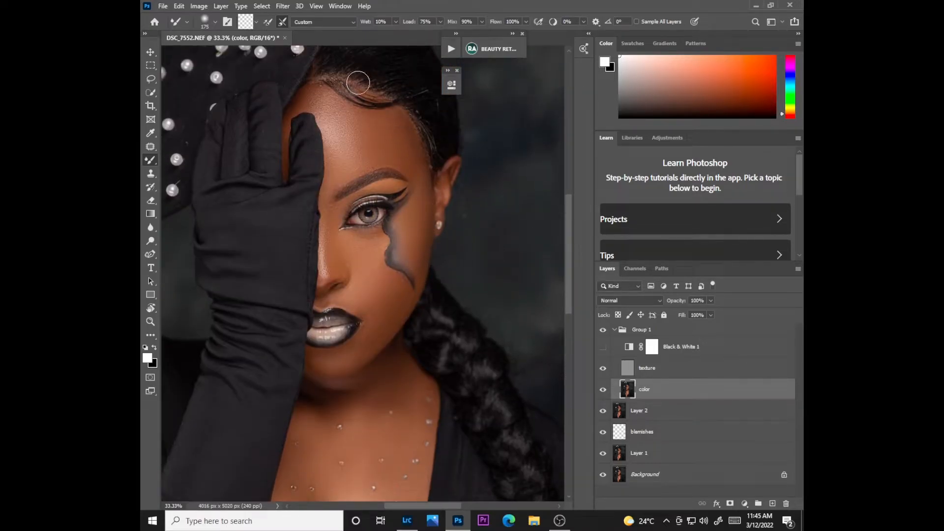
pyautogui.hotkey('ctrl', '-')
pyautogui.hotkey('ctrl', '-')
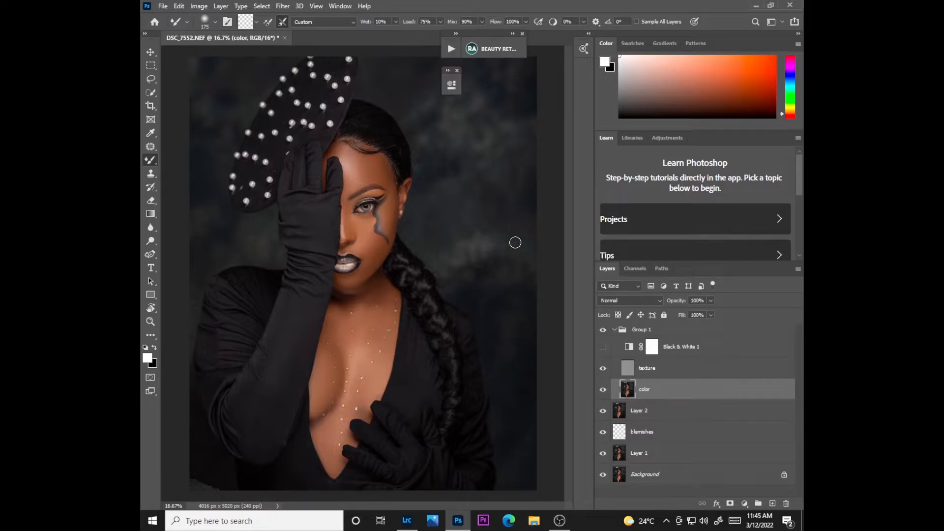
pyautogui.click(615, 330)
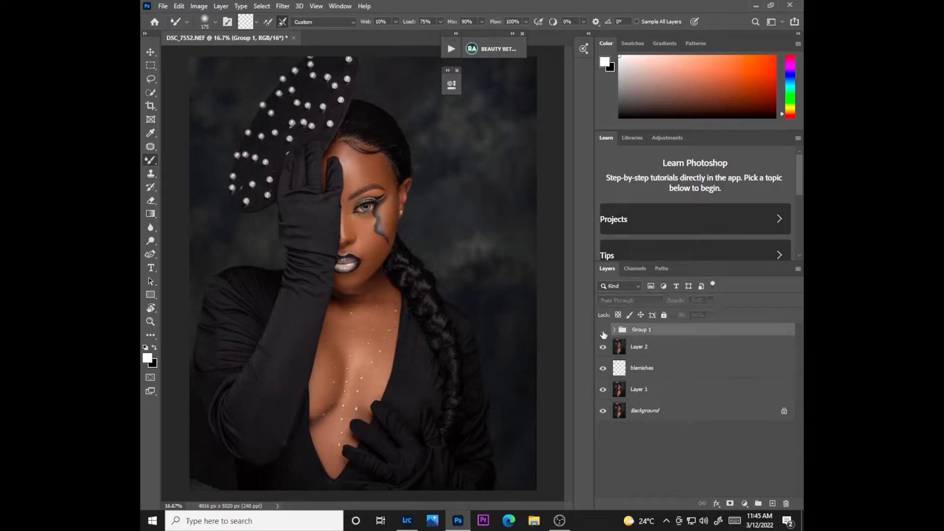
pyautogui.click(603, 330)
pyautogui.click(603, 330)
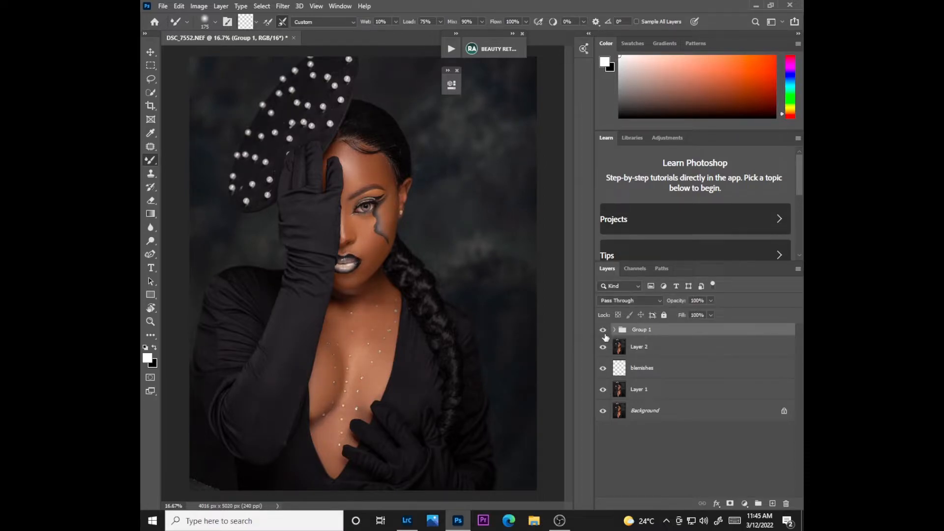
pyautogui.click(603, 331)
pyautogui.click(602, 331)
pyautogui.click(601, 332)
pyautogui.click(603, 337)
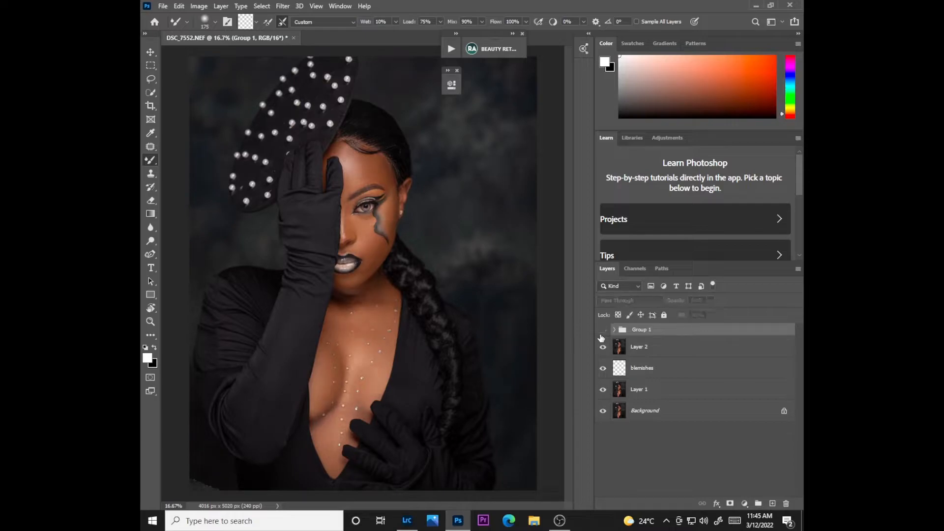
# Step: Show Group 1 again, select its color layer, and set the Lasso tool's feather to 18 px
pyautogui.click(603, 330)
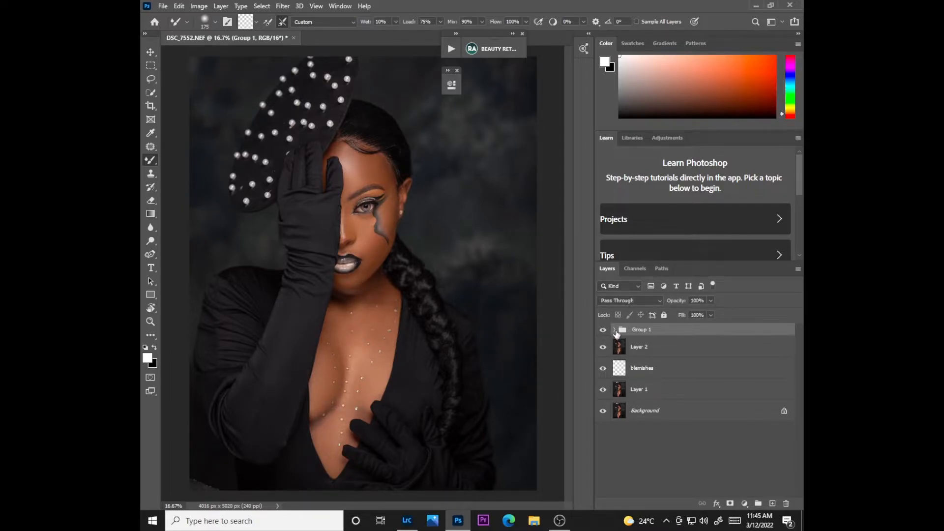
pyautogui.click(615, 330)
pyautogui.click(643, 399)
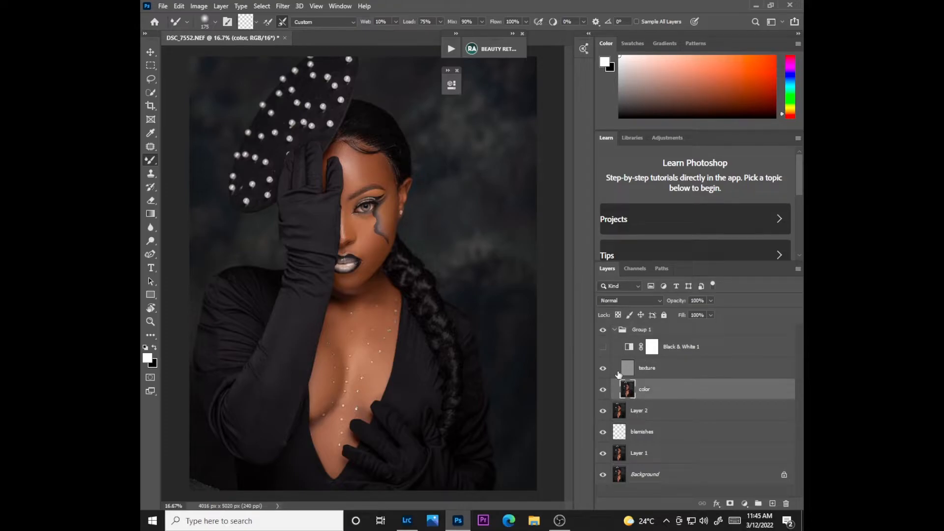
pyautogui.hotkey('ctrl', '+')
pyautogui.hotkey('ctrl', '+')
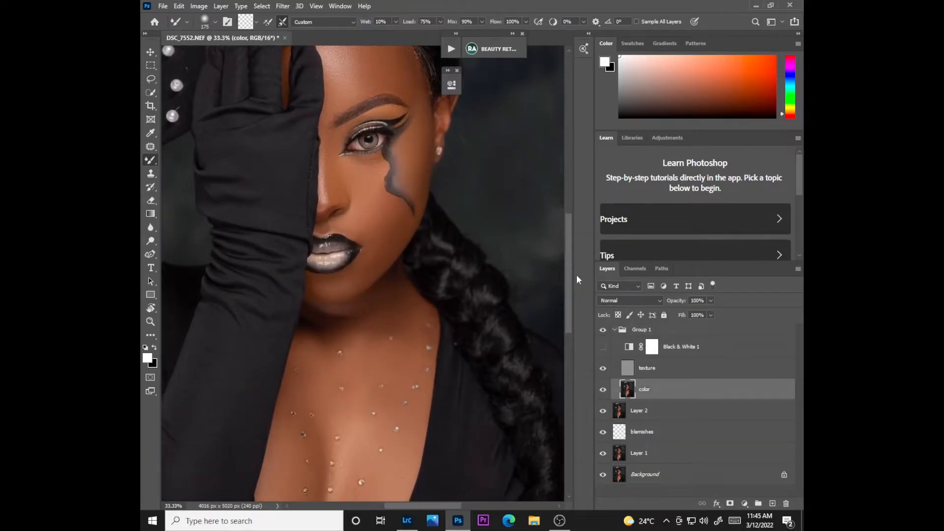
pyautogui.scroll(5, 565, 251)
pyautogui.click(151, 79)
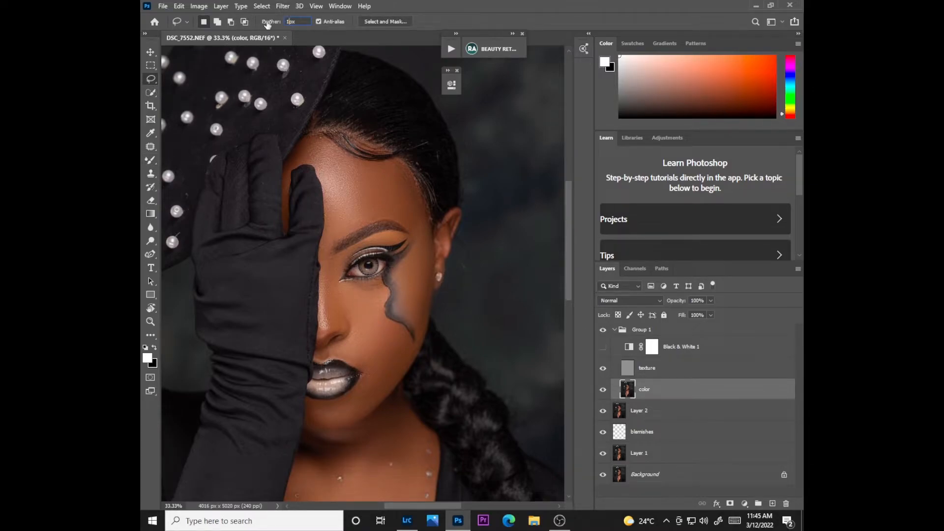
pyautogui.write('8')
pyautogui.press('Return')
# Step: Lasso the forehead skin above the eyebrow, apply a 16.6 px Gaussian Blur, and deselect
pyautogui.click(283, 6)
pyautogui.moveTo(299, 124)
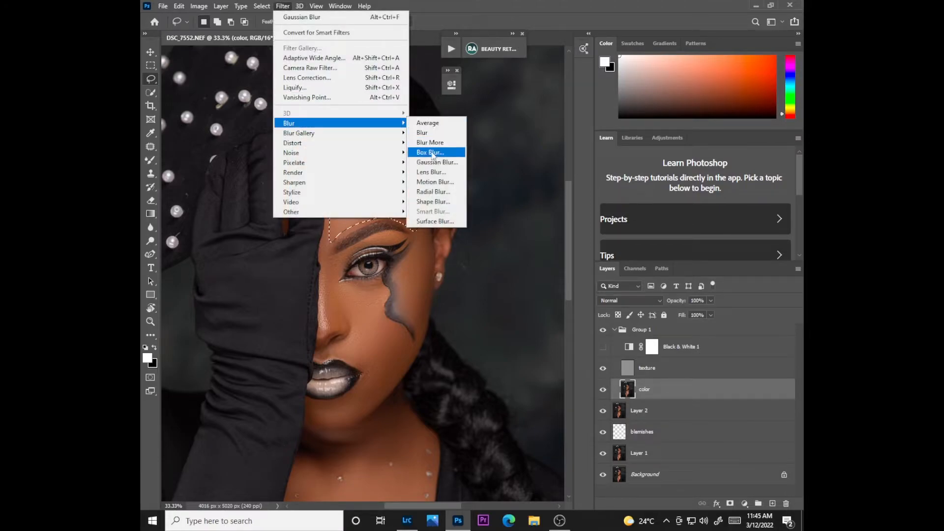
pyautogui.click(429, 162)
pyautogui.moveTo(468, 267); pyautogui.dragTo(479, 269)
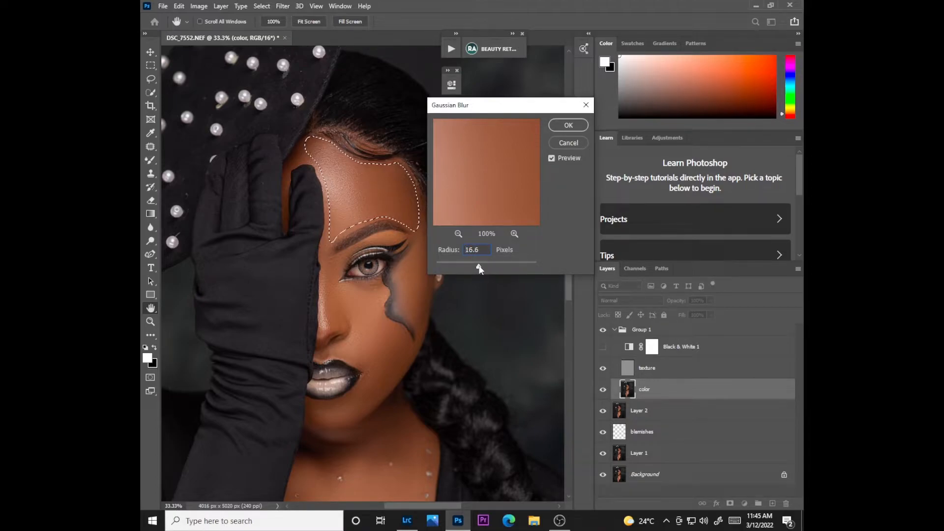
pyautogui.click(561, 125)
pyautogui.hotkey('ctrl', 'd')
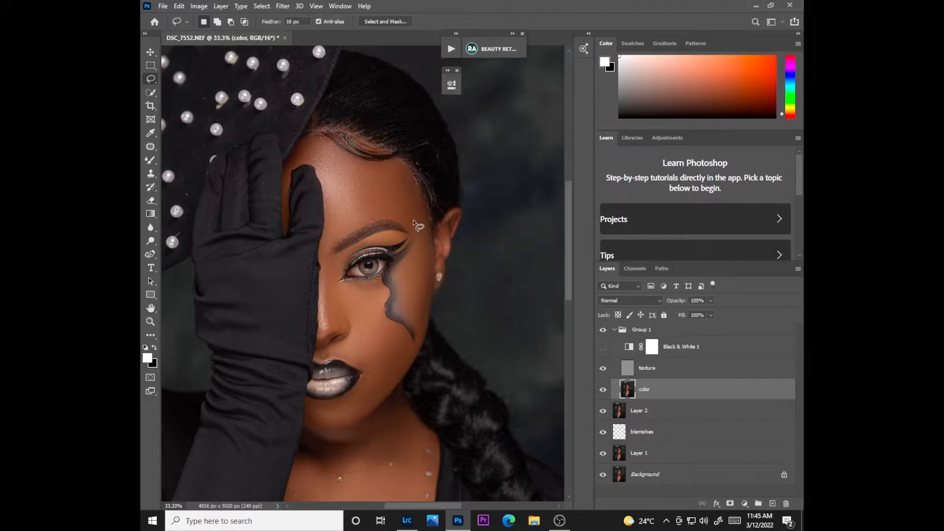
# Step: Lasso the temple and outer cheek beside the black makeup streak, apply the 16.6 px Gaussian Blur, and deselect
pyautogui.moveTo(411, 215); pyautogui.dragTo(416, 242)
pyautogui.moveTo(400, 284)
pyautogui.mouseDown()
pyautogui.moveTo(412, 324)
pyautogui.moveTo(427, 317)
pyautogui.moveTo(430, 284)
pyautogui.mouseUp()
pyautogui.moveTo(434, 252); pyautogui.dragTo(433, 206)
pyautogui.click(283, 6)
pyautogui.moveTo(290, 123)
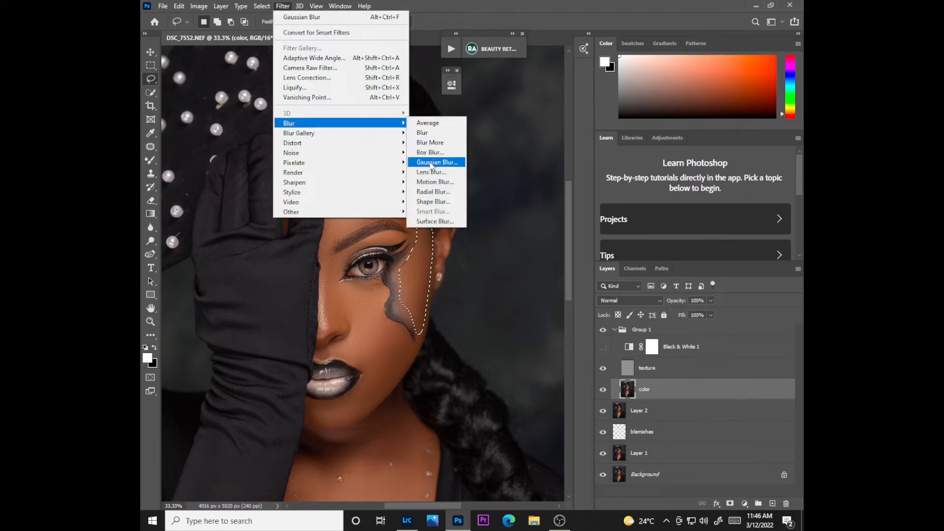
pyautogui.click(436, 160)
pyautogui.click(568, 125)
pyautogui.hotkey('ctrl', 'd')
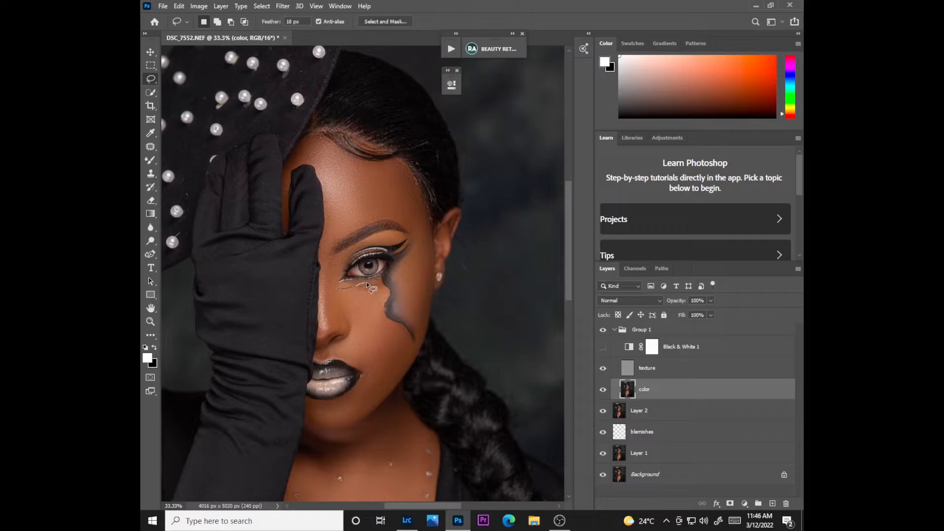
# Step: Lasso the cheek from under the eye to the corner of the mouth, apply a 16.6 px Gaussian Blur, and deselect
pyautogui.click(385, 316)
pyautogui.moveTo(405, 333)
pyautogui.mouseDown()
pyautogui.moveTo(394, 387)
pyautogui.moveTo(367, 408)
pyautogui.moveTo(364, 368)
pyautogui.mouseUp()
pyautogui.moveTo(346, 303); pyautogui.dragTo(342, 286)
pyautogui.click(284, 6)
pyautogui.moveTo(291, 123)
pyautogui.click(428, 159)
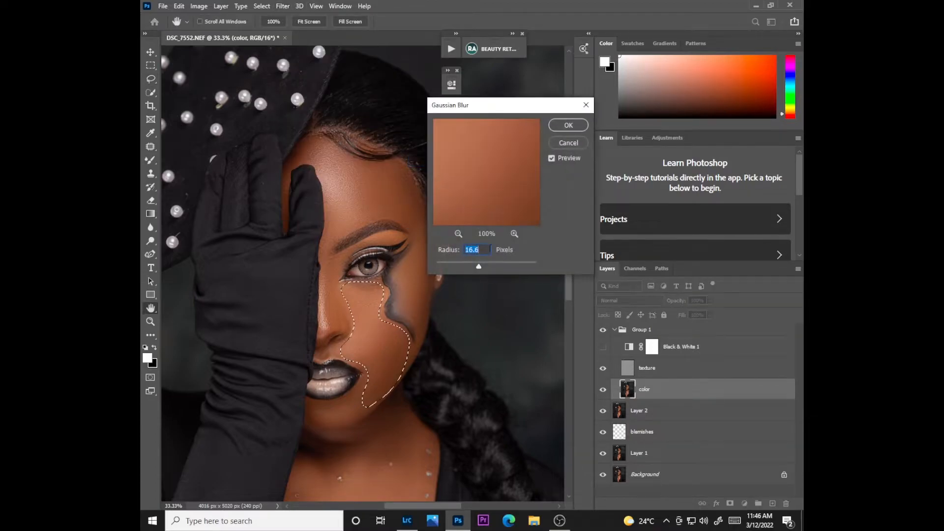
pyautogui.click(563, 127)
pyautogui.hotkey('ctrl', 'd')
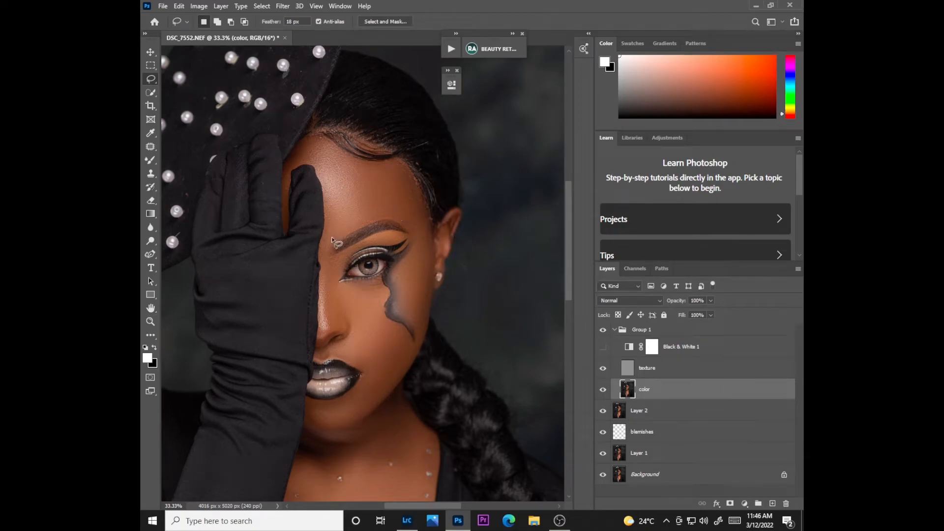
# Step: Lasso the small skin patch between the inner eyebrow and the gloved hand, and soften it with Gaussian Blur
pyautogui.moveTo(320, 262)
pyautogui.mouseDown()
pyautogui.moveTo(335, 233)
pyautogui.moveTo(322, 257)
pyautogui.mouseUp()
pyautogui.click(288, 8)
pyautogui.moveTo(286, 122)
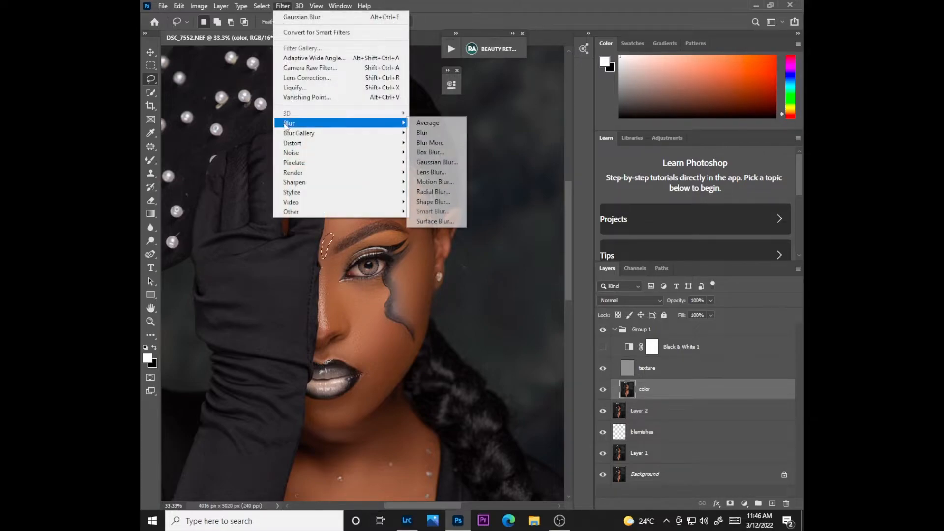
pyautogui.click(460, 159)
pyautogui.click(572, 127)
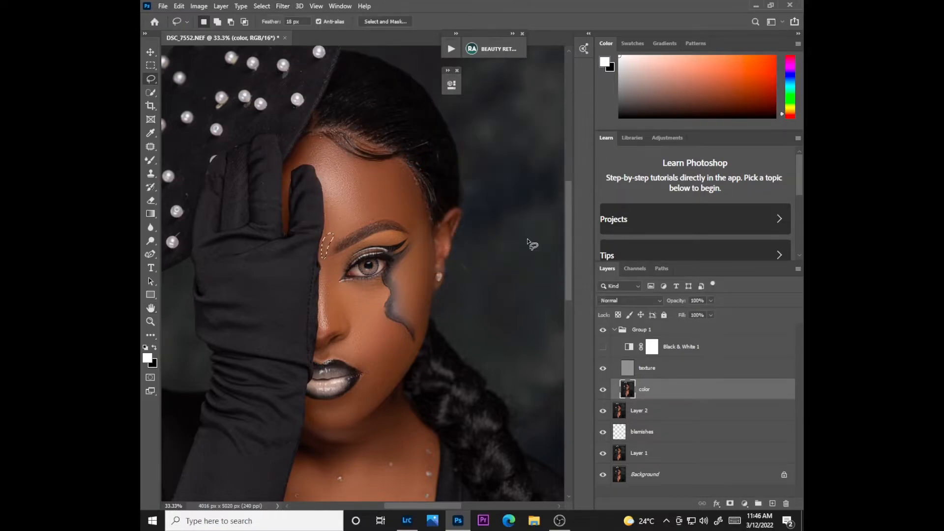
# Step: Lasso the chest skin beside the raised sleeve, soften it with Gaussian Blur, and deselect
pyautogui.scroll(-3, 563, 270)
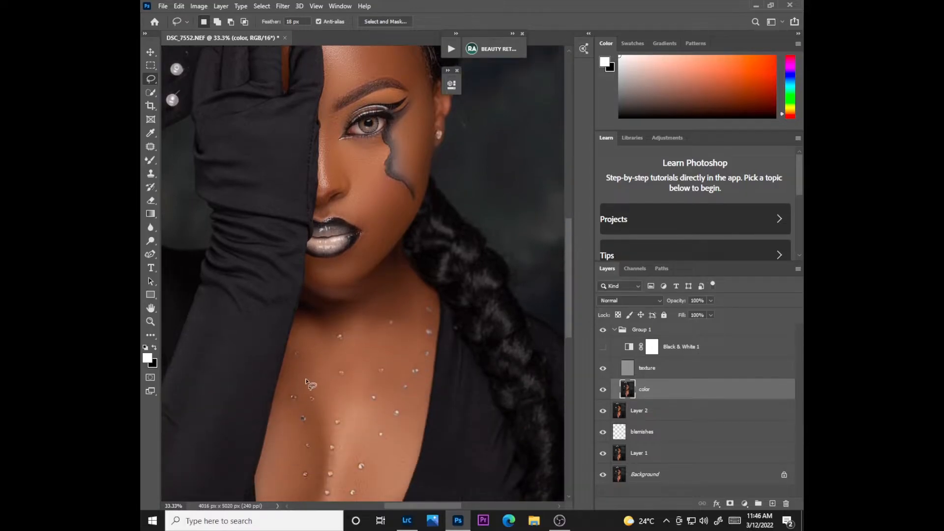
pyautogui.scroll(-3, 561, 295)
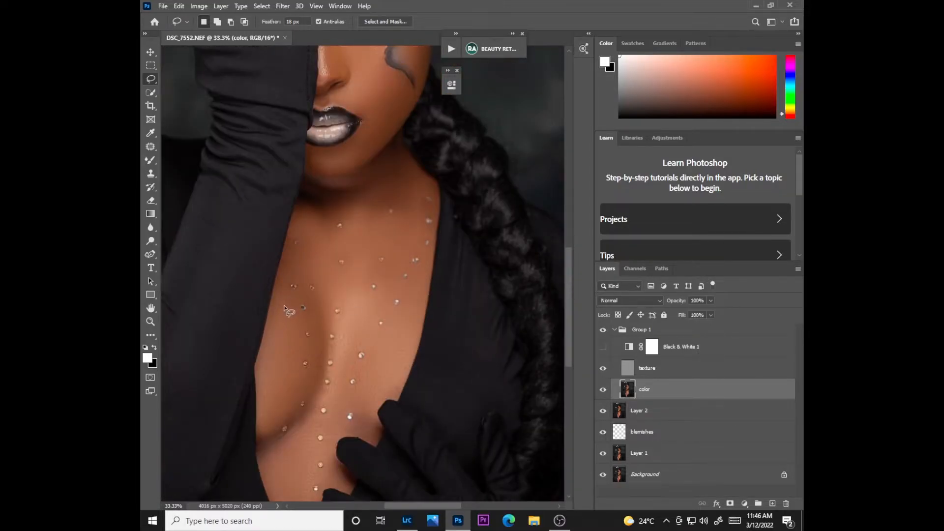
pyautogui.moveTo(305, 378)
pyautogui.mouseDown()
pyautogui.moveTo(296, 417)
pyautogui.moveTo(273, 437)
pyautogui.moveTo(258, 428)
pyautogui.mouseUp()
pyautogui.moveTo(264, 363); pyautogui.dragTo(283, 272)
pyautogui.click(282, 6)
pyautogui.moveTo(303, 125)
pyautogui.click(438, 163)
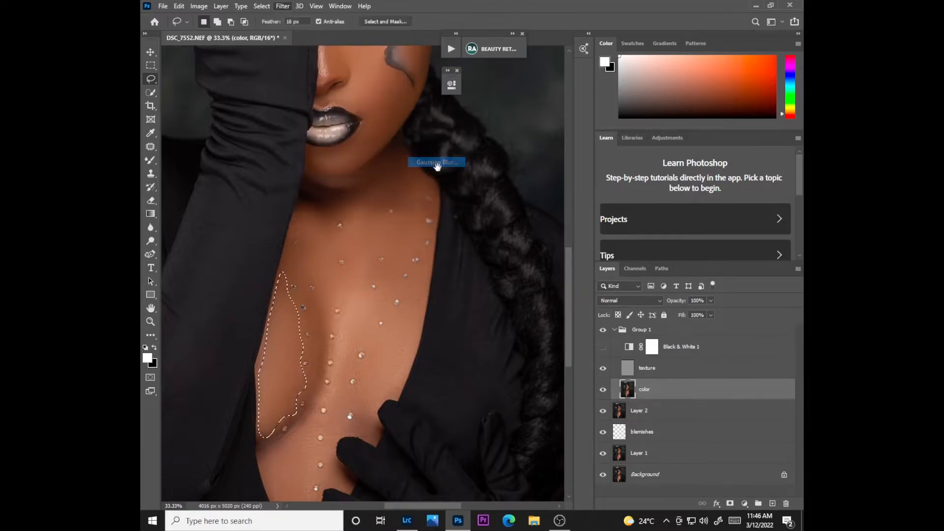
pyautogui.click(571, 125)
pyautogui.hotkey('ctrl', 'd')
pyautogui.moveTo(313, 243); pyautogui.dragTo(320, 275)
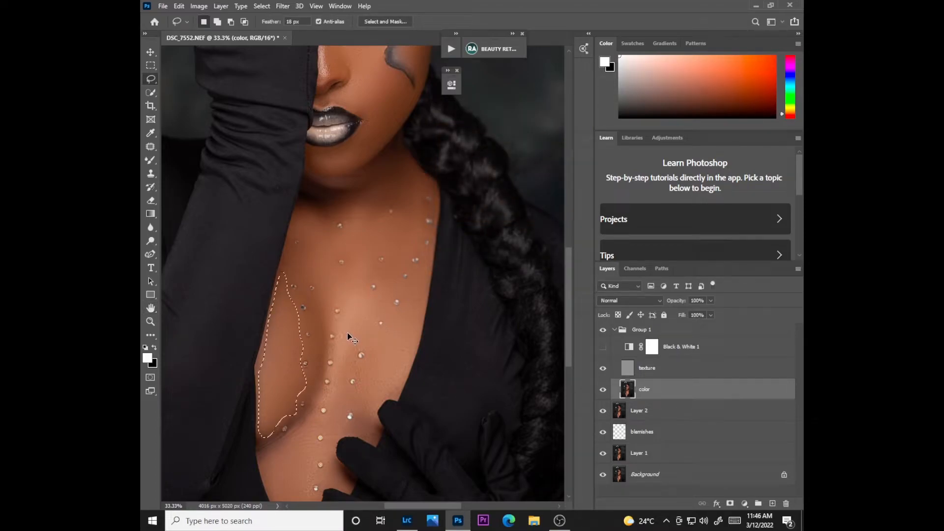
pyautogui.hotkey('ctrl', 'd')
# Step: Lasso the neck below the jaw down to the upper chest between the gems, soften it with Gaussian Blur, and deselect
pyautogui.click(392, 157)
pyautogui.click(435, 205)
pyautogui.moveTo(392, 158)
pyautogui.mouseDown()
pyautogui.moveTo(340, 199)
pyautogui.moveTo(352, 239)
pyautogui.mouseUp()
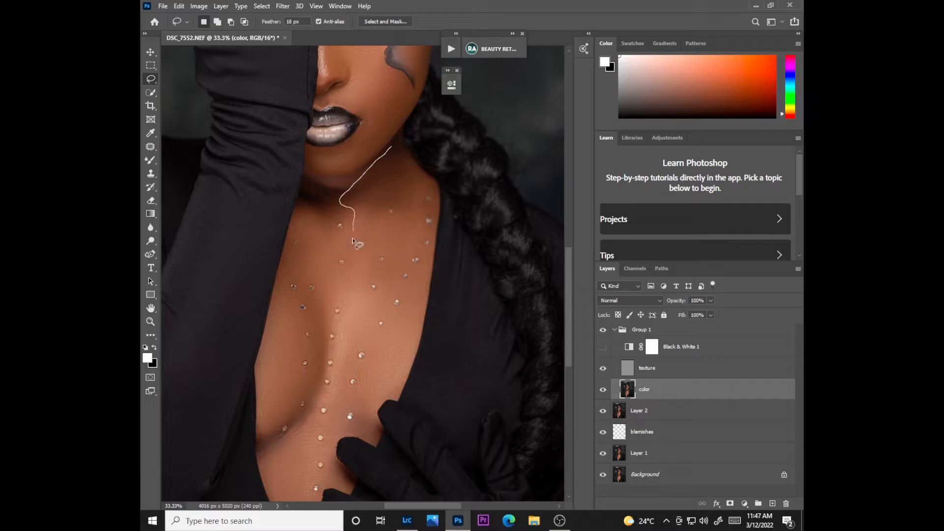
pyautogui.moveTo(362, 281)
pyautogui.mouseDown()
pyautogui.moveTo(398, 239)
pyautogui.moveTo(389, 202)
pyautogui.moveTo(411, 202)
pyautogui.moveTo(420, 145)
pyautogui.mouseUp()
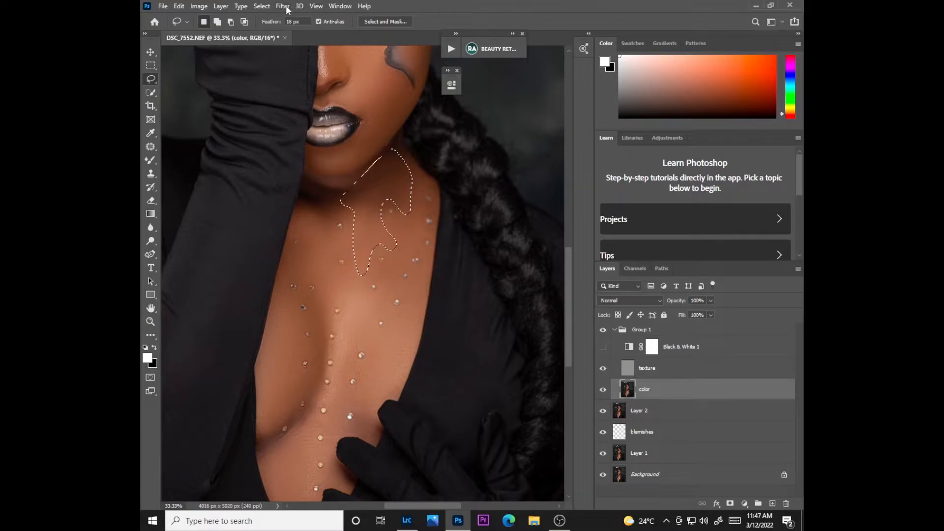
pyautogui.click(282, 6)
pyautogui.moveTo(320, 123)
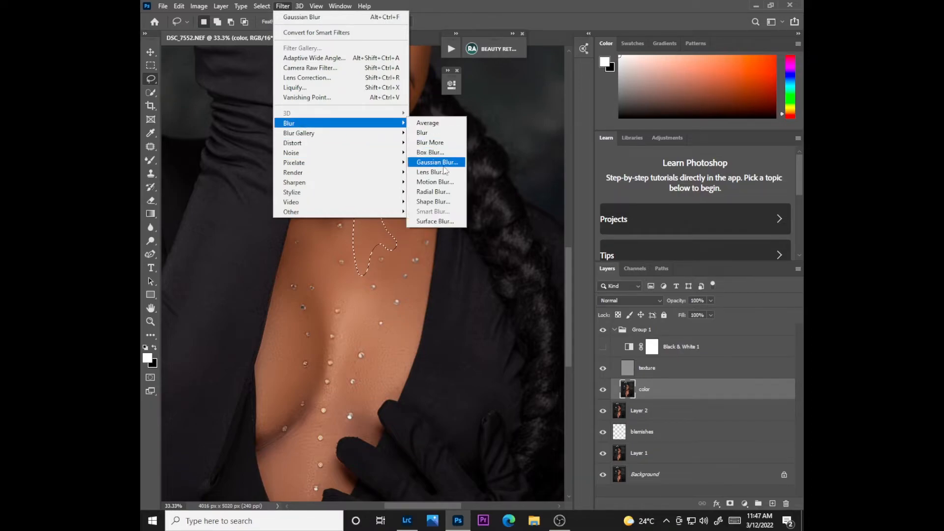
pyautogui.click(443, 156)
pyautogui.press('Return')
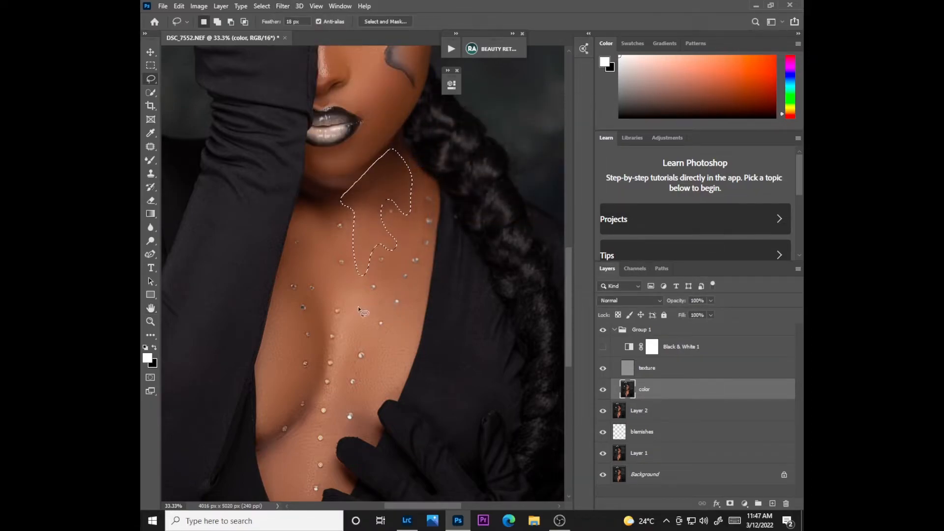
pyautogui.hotkey('ctrl', 'd')
# Step: Lasso the middle chest skin around the gems and apply a 16.6 px Gaussian Blur
pyautogui.moveTo(361, 348); pyautogui.dragTo(366, 375)
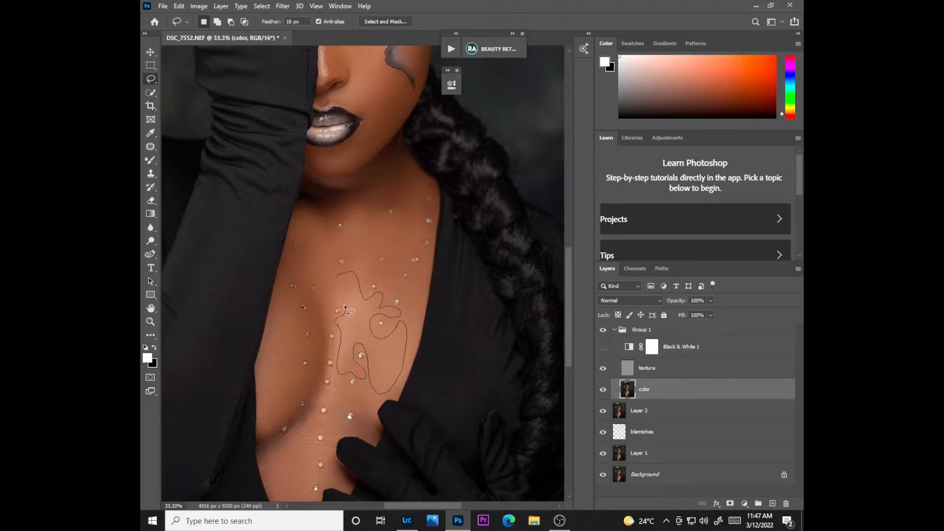
pyautogui.moveTo(322, 287); pyautogui.dragTo(324, 280)
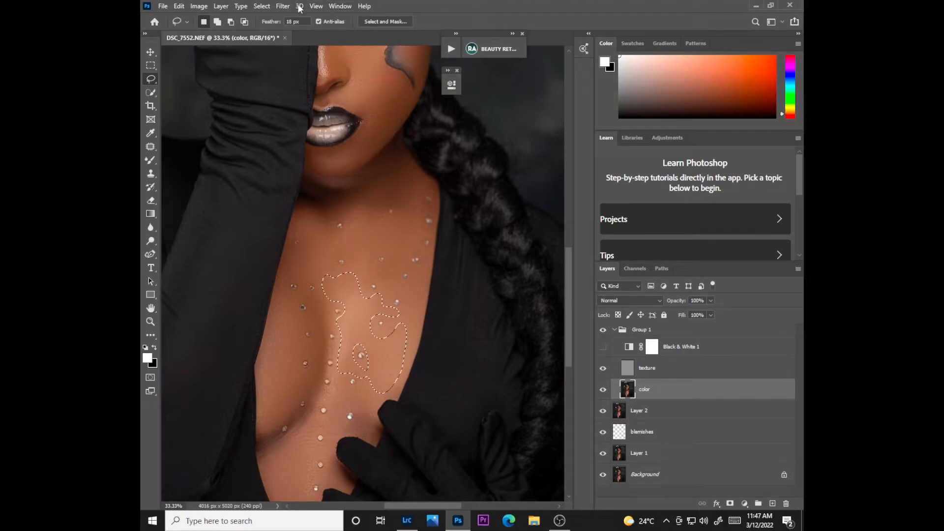
pyautogui.click(283, 6)
pyautogui.moveTo(297, 124)
pyautogui.click(428, 162)
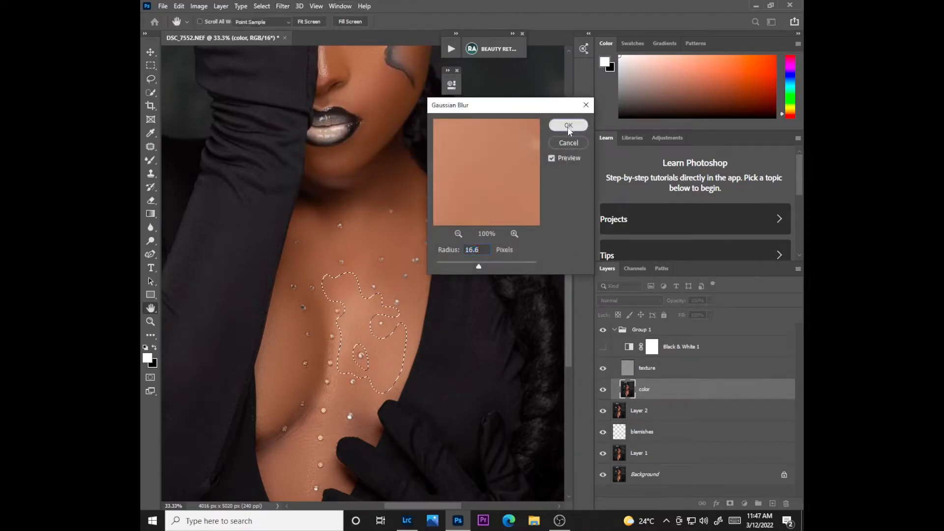
pyautogui.click(566, 124)
# Step: Lasso the lower chest skin beside the gloved fingers, avoiding the row of gems, and apply a 16.6 px Gaussian Blur
pyautogui.scroll(-2, 480, 320)
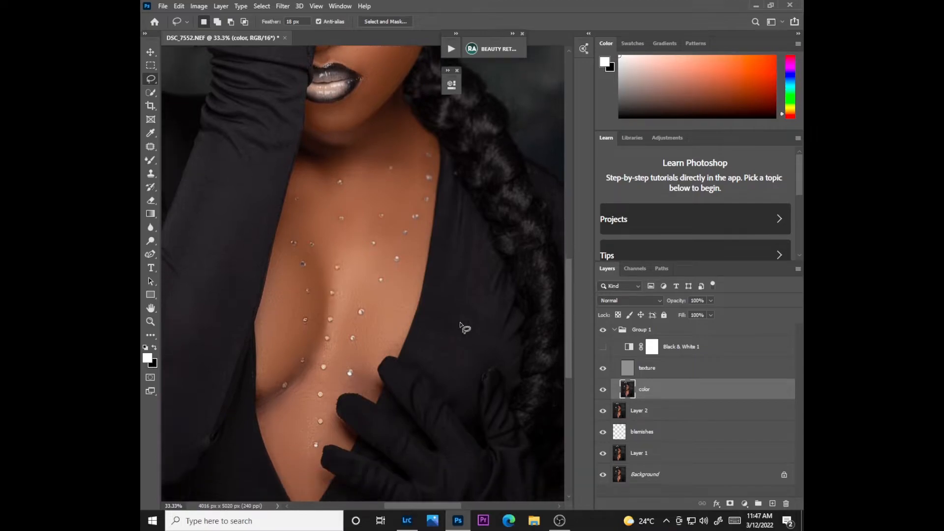
pyautogui.moveTo(435, 330); pyautogui.dragTo(290, 395)
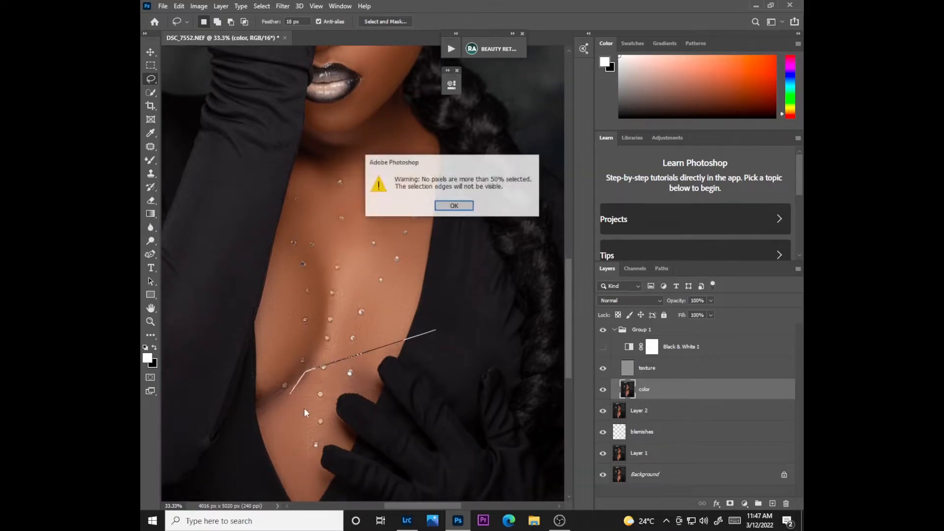
pyautogui.click(452, 205)
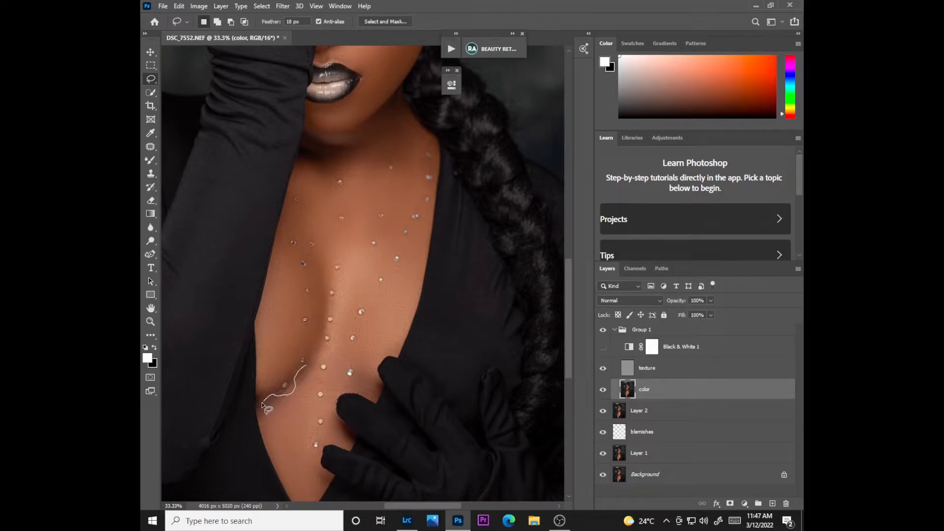
pyautogui.moveTo(281, 463)
pyautogui.mouseDown()
pyautogui.moveTo(295, 498)
pyautogui.moveTo(311, 489)
pyautogui.mouseUp()
pyautogui.moveTo(313, 437); pyautogui.dragTo(317, 429)
pyautogui.moveTo(310, 352); pyautogui.dragTo(313, 345)
pyautogui.click(299, 6)
pyautogui.moveTo(287, 7)
pyautogui.moveTo(294, 125)
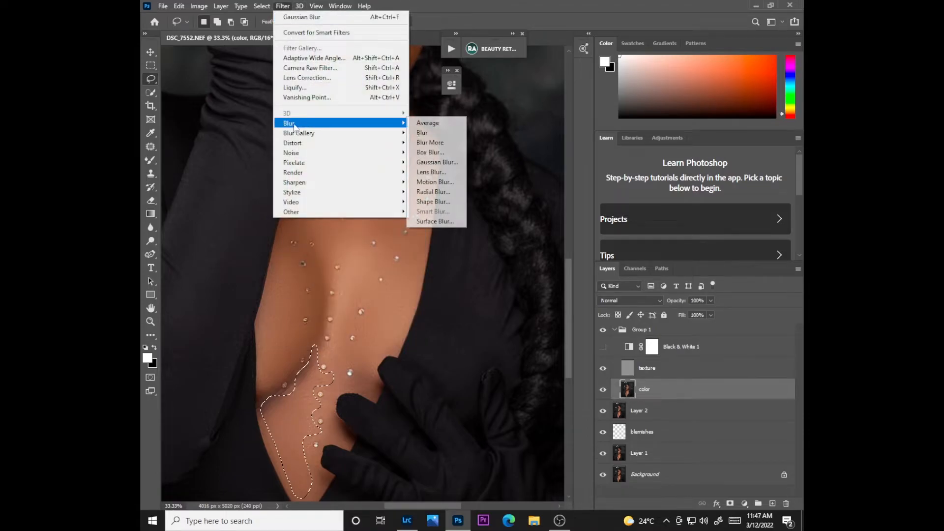
pyautogui.click(421, 162)
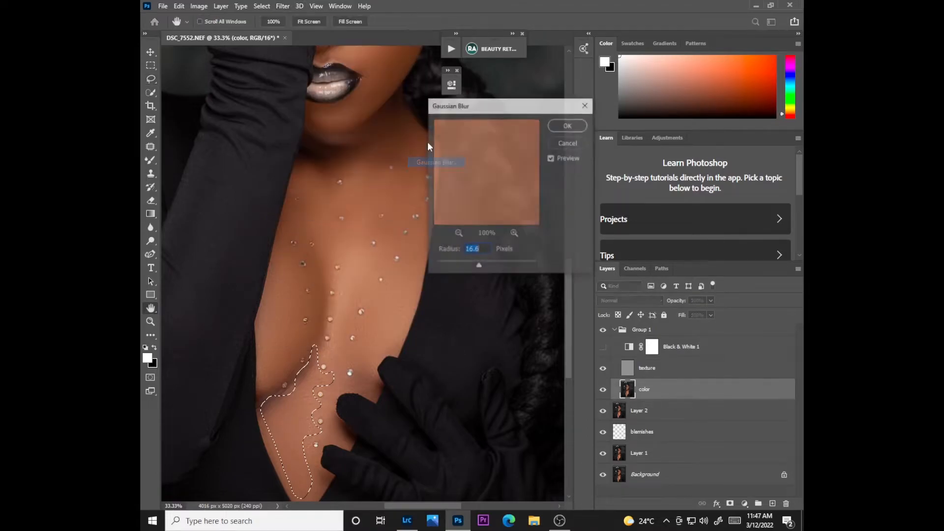
pyautogui.click(566, 123)
# Step: Show the Black & White 1 adjustment, select the texture layer, and set the Clone Stamp to sample the Current Layer
pyautogui.hotkey('ctrl', '-')
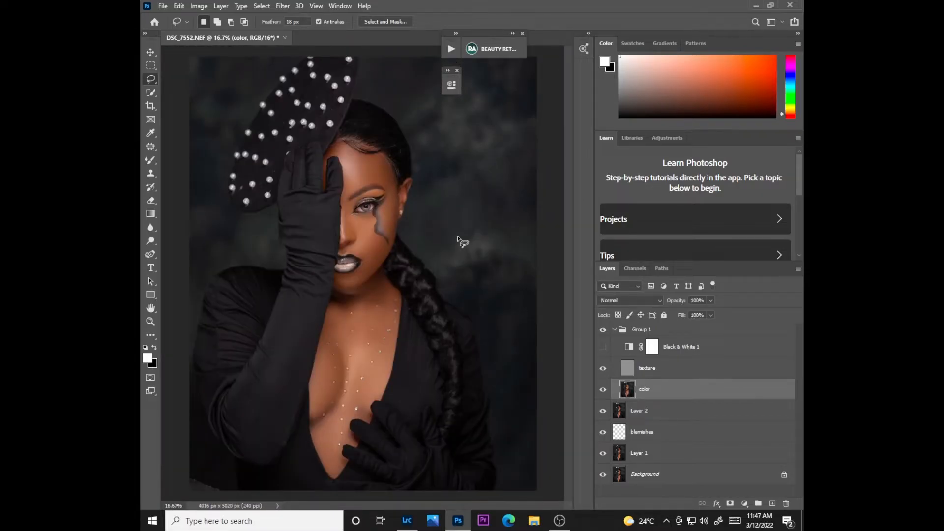
pyautogui.hotkey('ctrl', '+')
pyautogui.hotkey('ctrl', '+')
pyautogui.hotkey('ctrl', '+')
pyautogui.hotkey('ctrl', '+')
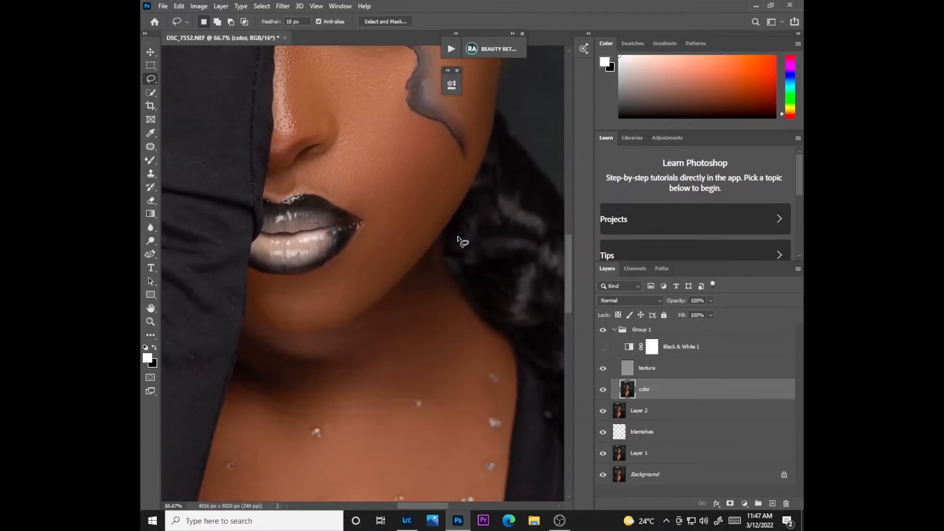
pyautogui.scroll(2, 569, 294)
pyautogui.click(659, 370)
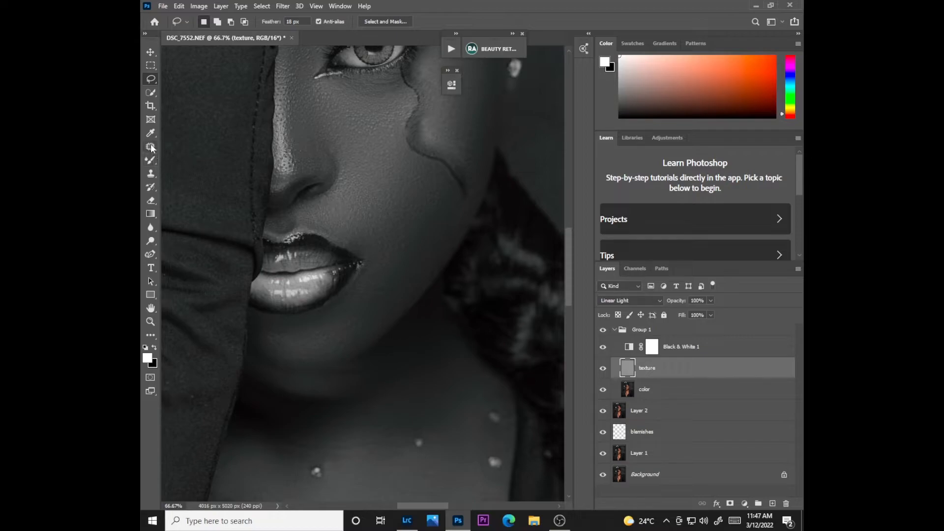
pyautogui.click(151, 173)
pyautogui.click(201, 173)
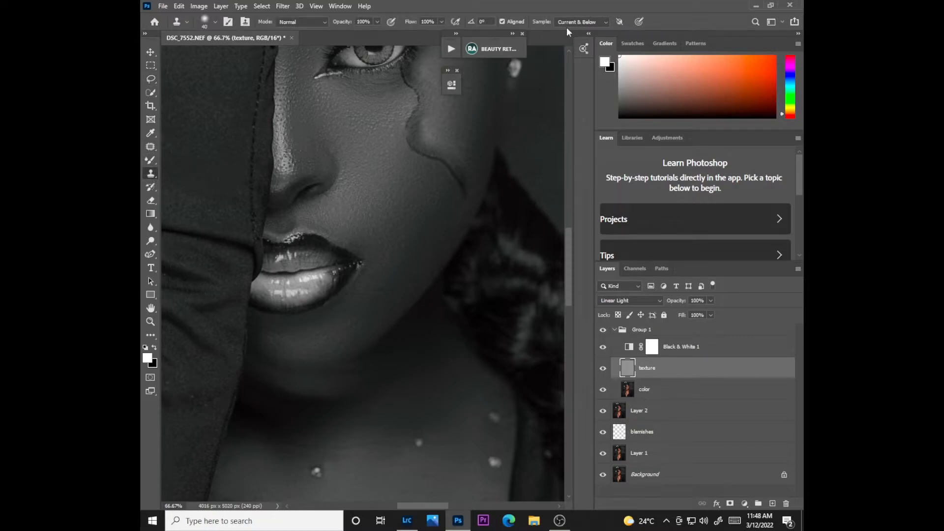
pyautogui.click(559, 22)
pyautogui.click(571, 30)
pyautogui.scroll(-1, 566, 252)
pyautogui.hotkey('ctrl', '+')
pyautogui.hotkey('ctrl', '+')
pyautogui.hotkey('ctrl', '+')
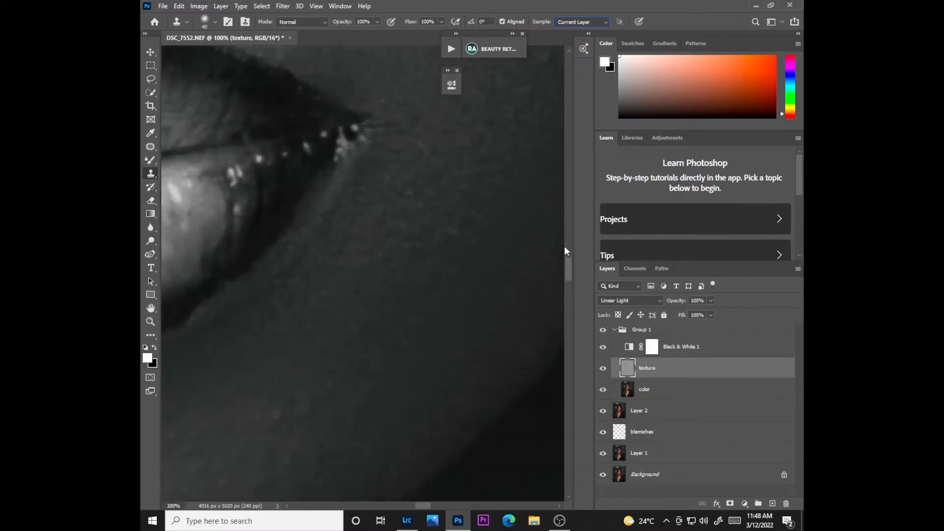
pyautogui.hotkey('ctrl', '-')
pyautogui.hotkey('ctrl', '-')
pyautogui.hotkey('ctrl', '-')
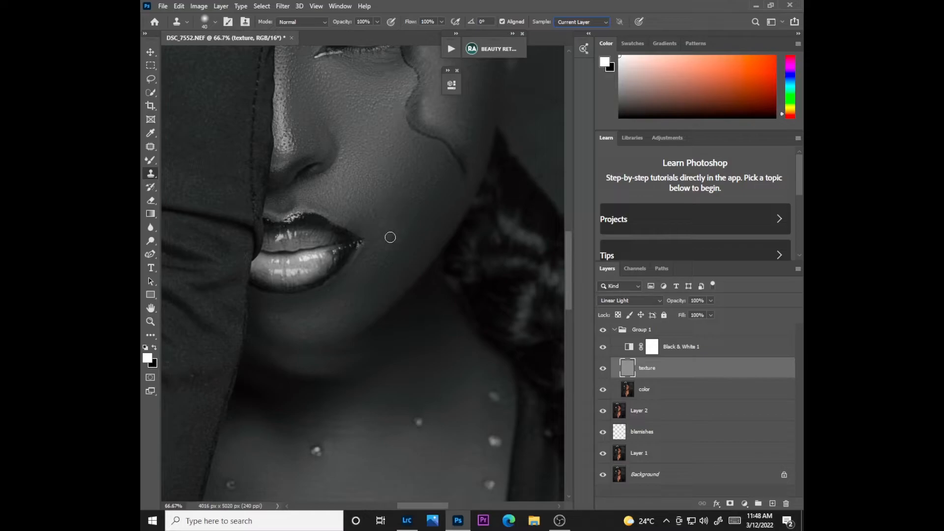
# Step: Clone clean skin texture over the uneven spots on the cheek beside the mouth and on the chin
pyautogui.hotkey('ctrl', '+')
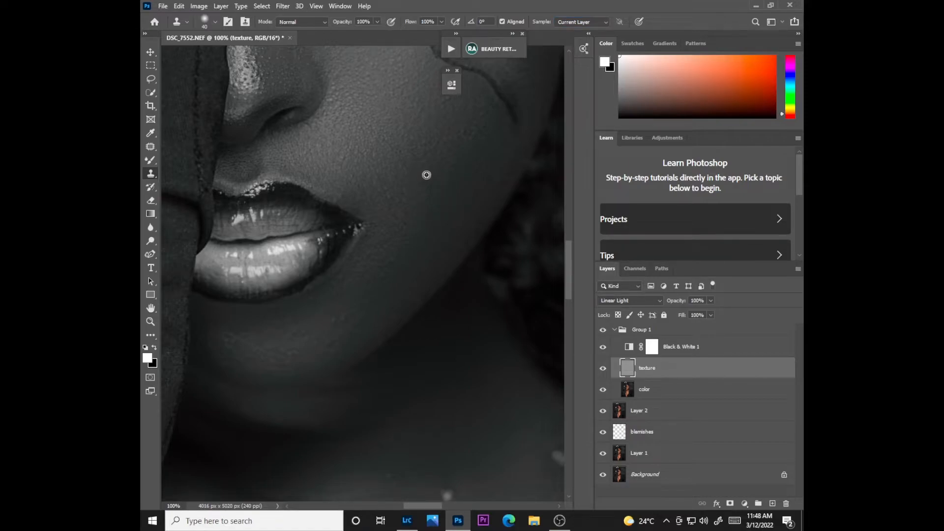
pyautogui.keyDown('alt'); pyautogui.click(393, 212); pyautogui.keyUp('alt')
pyautogui.keyDown('alt'); pyautogui.click(351, 340); pyautogui.keyUp('alt')
pyautogui.scroll(-3, 541, 278)
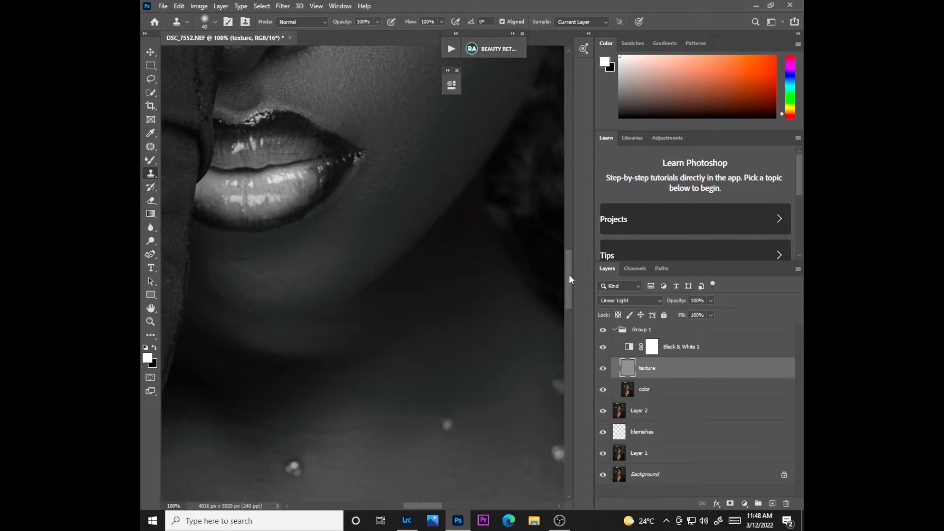
pyautogui.scroll(5, 565, 260)
pyautogui.scroll(1, 565, 260)
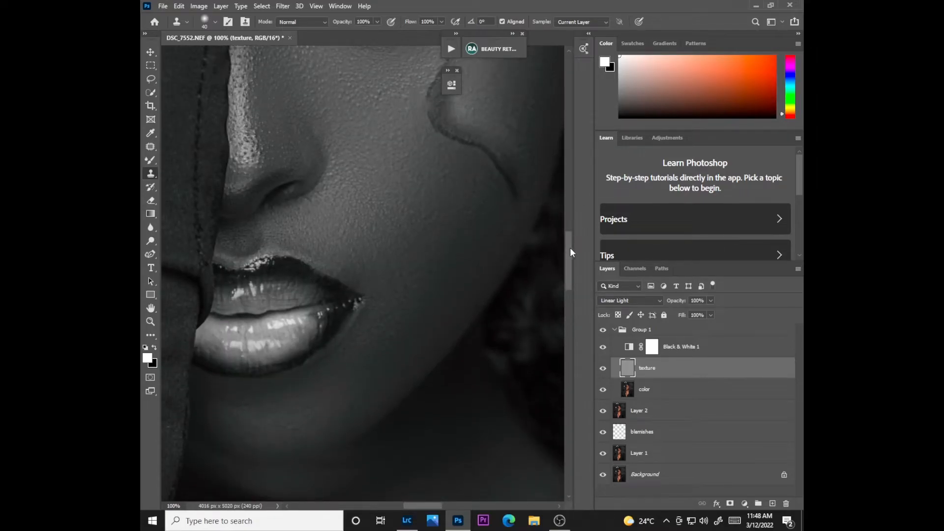
# Step: Clone clean texture over the uneven spots on the middle cheek and the side of the nose
pyautogui.scroll(5, 570, 253)
pyautogui.keyDown('alt'); pyautogui.click(398, 225); pyautogui.keyUp('alt')
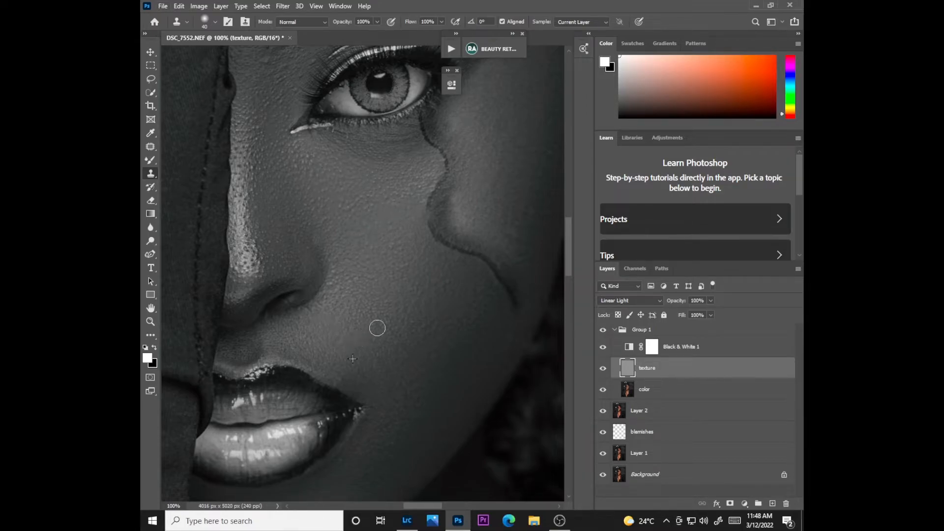
pyautogui.keyDown('alt'); pyautogui.click(260, 172); pyautogui.keyUp('alt')
pyautogui.moveTo(252, 168); pyautogui.dragTo(250, 164)
# Step: Clone clean texture above the eyebrow and around the brow's outer end near the eyeliner wing, undoing the stray stroke
pyautogui.scroll(1, 570, 237)
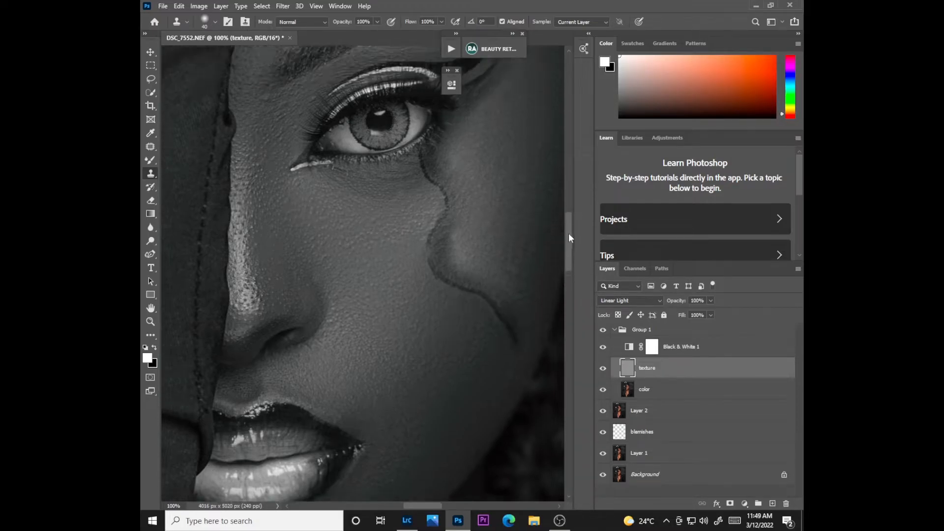
pyautogui.scroll(3, 570, 236)
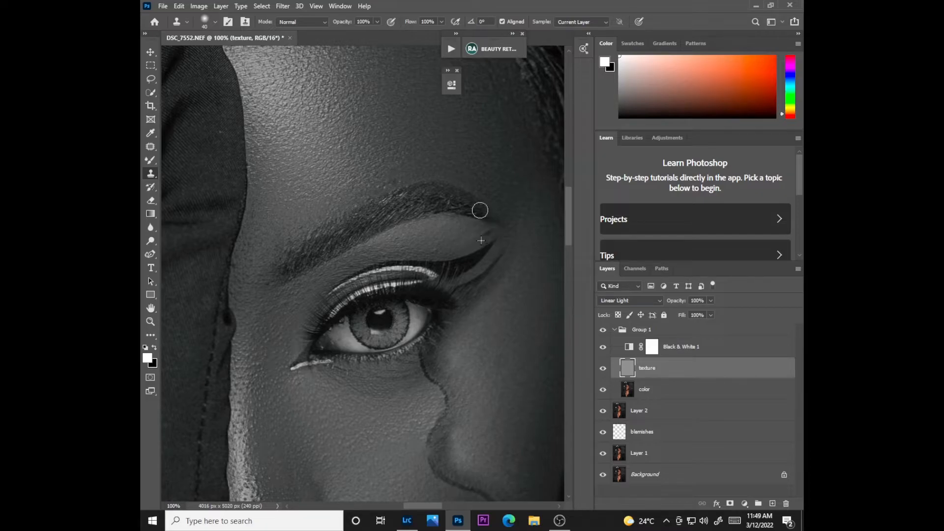
pyautogui.moveTo(396, 181); pyautogui.dragTo(420, 189)
pyautogui.keyDown('alt'); pyautogui.click(427, 170); pyautogui.keyUp('alt')
pyautogui.keyDown('alt'); pyautogui.click(486, 253); pyautogui.keyUp('alt')
pyautogui.moveTo(486, 230); pyautogui.dragTo(483, 238)
pyautogui.hotkey('ctrl', 'z')
pyautogui.keyDown('alt'); pyautogui.click(458, 243); pyautogui.keyUp('alt')
# Step: Toggle the Black & White 1 adjustment and the texture layer to examine the face retouch in color and monochrome
pyautogui.hotkey('ctrl', '-')
pyautogui.hotkey('ctrl', '-')
pyautogui.hotkey('ctrl', '-')
pyautogui.hotkey('ctrl', '-')
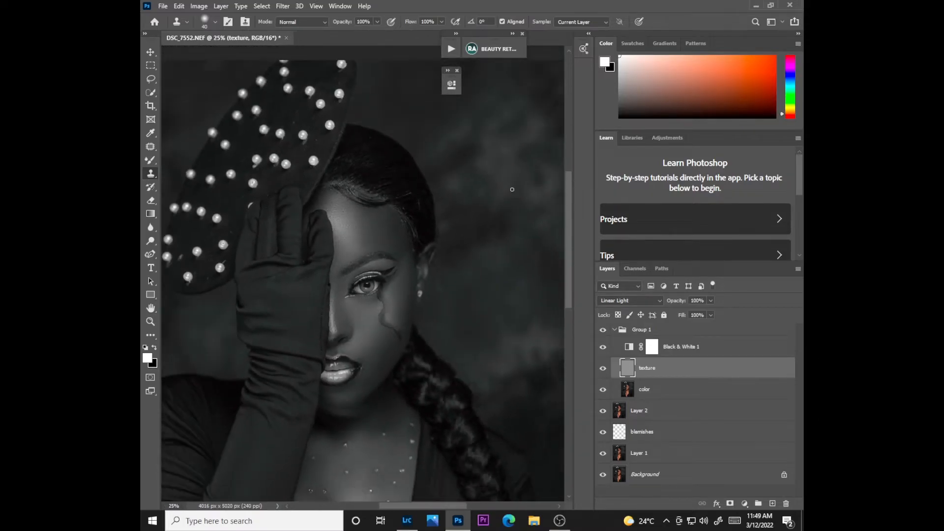
pyautogui.click(602, 348)
pyautogui.click(603, 348)
pyautogui.click(603, 349)
pyautogui.click(603, 348)
pyautogui.click(603, 368)
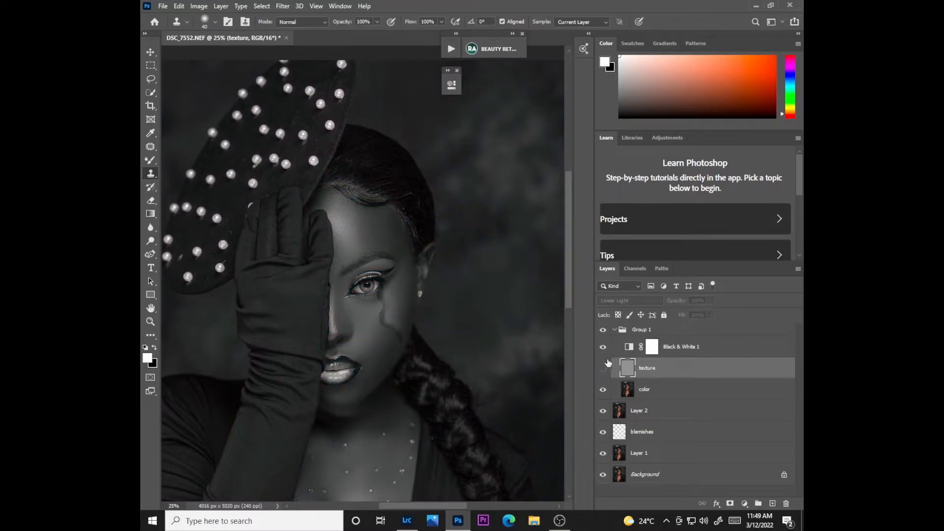
pyautogui.click(601, 348)
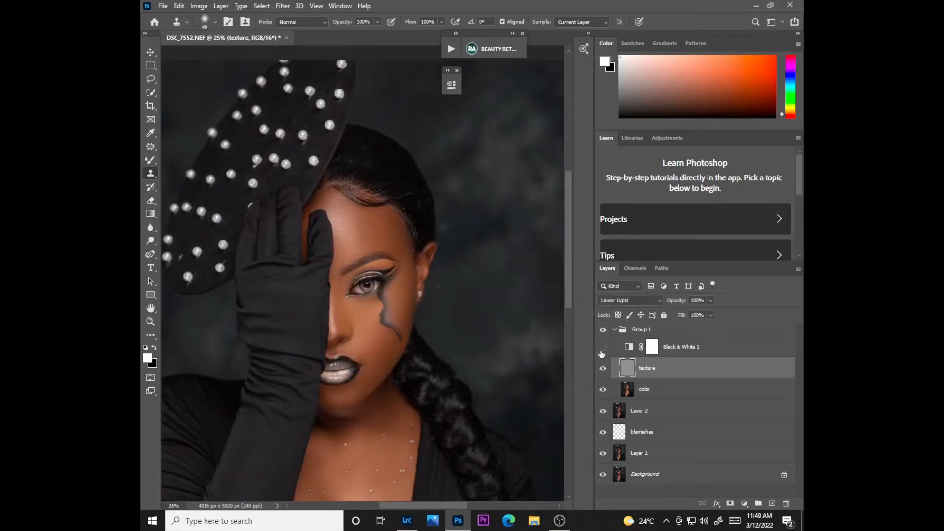
pyautogui.click(603, 347)
# Step: Clone clean texture over the upper chest skin between the gems using a 90 px brush
pyautogui.scroll(-5, 568, 354)
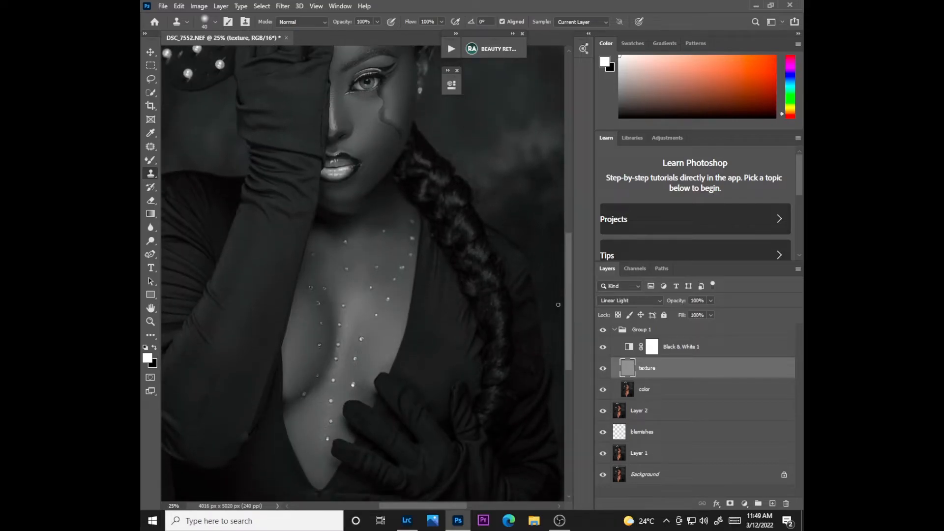
pyautogui.hotkey('ctrl', '+')
pyautogui.hotkey('ctrl', '+')
pyautogui.hotkey('ctrl', '+')
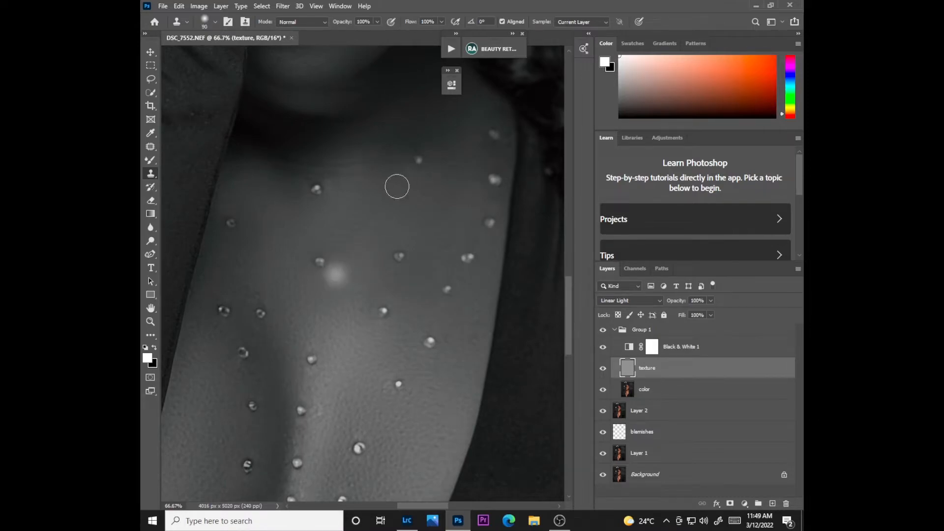
pyautogui.keyDown('alt'); pyautogui.click(358, 329); pyautogui.keyUp('alt')
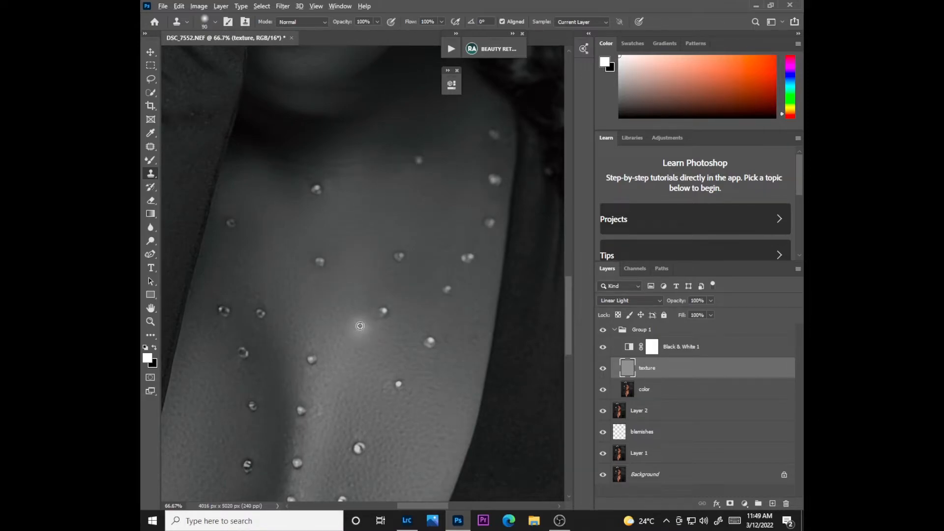
pyautogui.moveTo(473, 337); pyautogui.dragTo(473, 341)
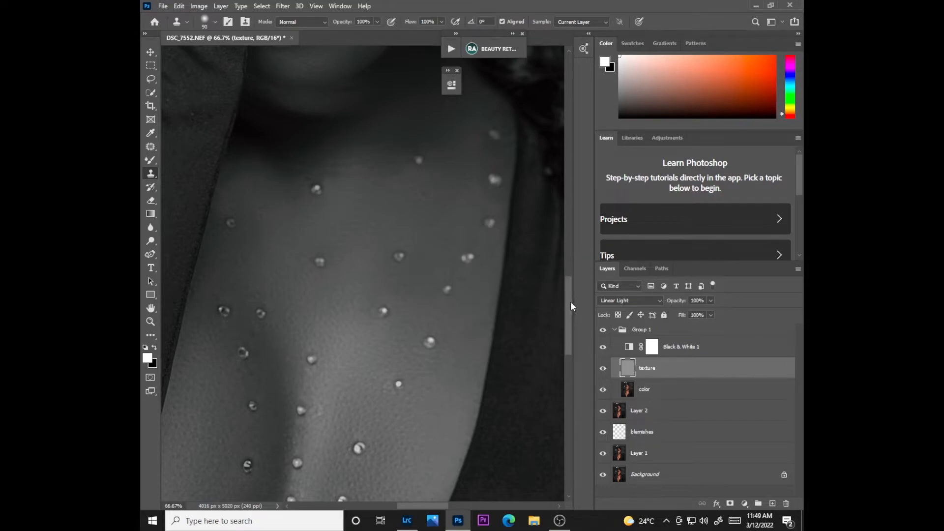
# Step: Clone clean texture over rough patches on the middle chest, on both sides of the central gem row
pyautogui.scroll(-3, 571, 301)
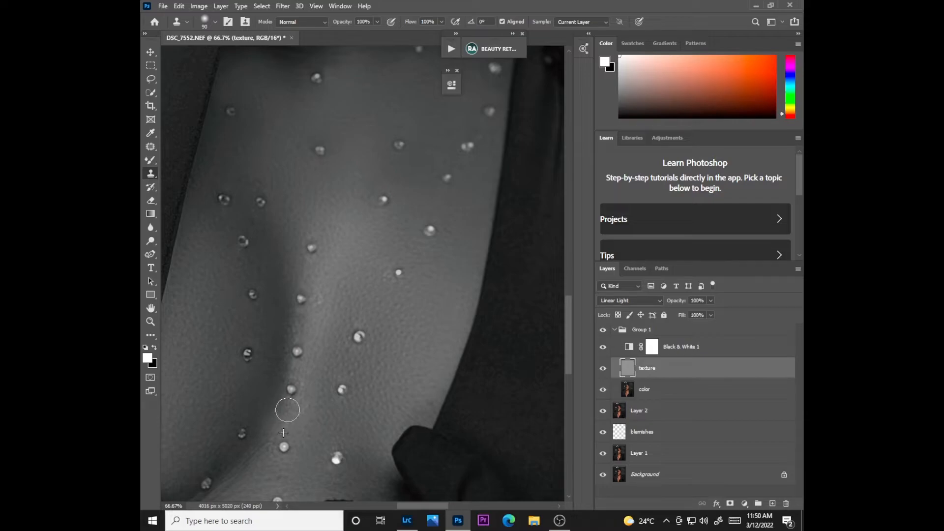
pyautogui.keyDown('alt'); pyautogui.click(196, 385); pyautogui.keyUp('alt')
pyautogui.moveTo(187, 347); pyautogui.dragTo(191, 348)
pyautogui.keyDown('alt'); pyautogui.click(354, 269); pyautogui.keyUp('alt')
pyautogui.moveTo(388, 294)
pyautogui.mouseDown()
pyautogui.moveTo(402, 323)
pyautogui.moveTo(360, 317)
pyautogui.moveTo(347, 283)
pyautogui.moveTo(324, 308)
pyautogui.mouseUp()
pyautogui.keyDown('alt'); pyautogui.click(336, 311); pyautogui.keyUp('alt')
# Step: Clone clean texture over the rough skin beside the lowest gems next to the gloved fingers
pyautogui.moveTo(568, 305); pyautogui.dragTo(569, 363)
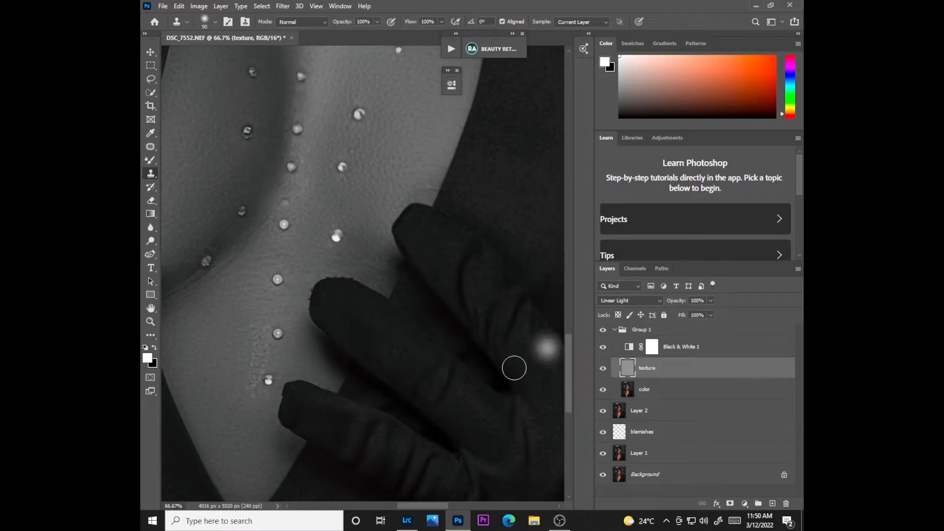
pyautogui.moveTo(571, 354); pyautogui.dragTo(570, 355)
pyautogui.keyDown('alt'); pyautogui.click(236, 343); pyautogui.keyUp('alt')
pyautogui.moveTo(254, 330)
pyautogui.mouseDown()
pyautogui.moveTo(252, 390)
pyautogui.moveTo(247, 372)
pyautogui.mouseUp()
pyautogui.keyDown('alt'); pyautogui.click(245, 395); pyautogui.keyUp('alt')
pyautogui.keyDown('alt'); pyautogui.click(229, 373); pyautogui.keyUp('alt')
# Step: Clone clean texture along the skin crease below the breast, reducing the brush to 60 px
pyautogui.click(240, 309)
pyautogui.moveTo(248, 232)
pyautogui.mouseDown()
pyautogui.moveTo(214, 280)
pyautogui.moveTo(167, 296)
pyautogui.mouseUp()
pyautogui.keyDown('alt'); pyautogui.click(236, 269); pyautogui.keyUp('alt')
pyautogui.keyDown('alt'); pyautogui.click(232, 265); pyautogui.keyUp('alt')
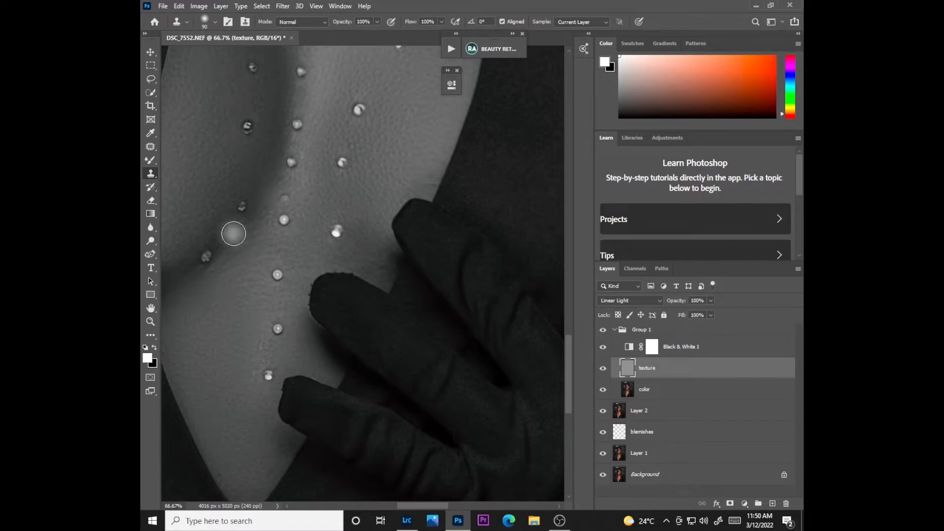
pyautogui.press('[')
pyautogui.press('[')
pyautogui.press('[')
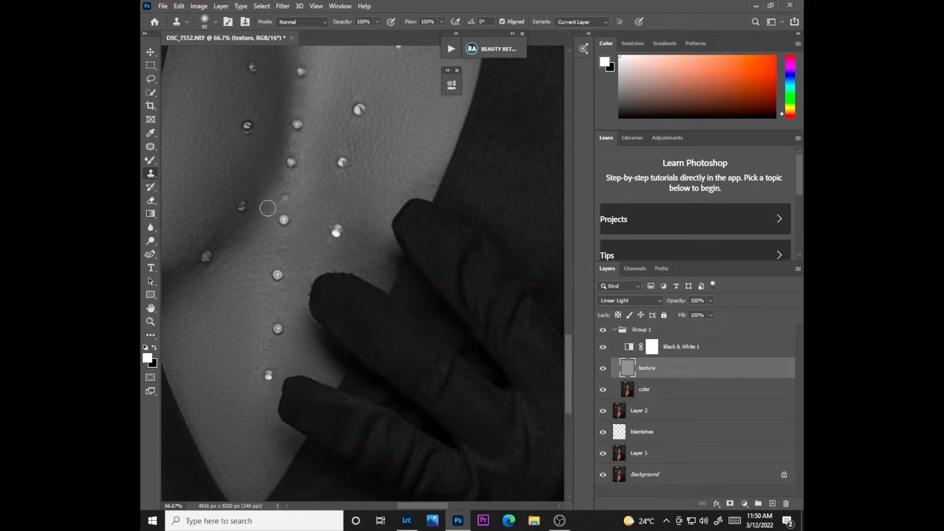
# Step: Check the chest in color, restore the monochrome view, and clone texture over the skin just above the gloved fingertip
pyautogui.click(604, 348)
pyautogui.click(603, 347)
pyautogui.scroll(5, 266, 214)
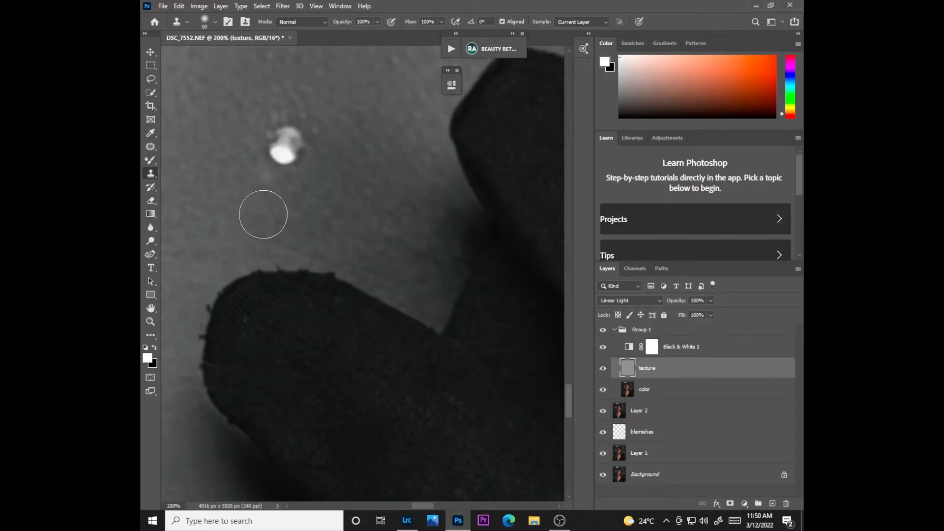
pyautogui.keyDown('alt'); pyautogui.click(271, 231); pyautogui.keyUp('alt')
pyautogui.moveTo(297, 270); pyautogui.dragTo(561, 237)
pyautogui.moveTo(213, 266)
pyautogui.mouseDown()
pyautogui.moveTo(331, 285)
pyautogui.moveTo(337, 274)
pyautogui.mouseUp()
# Step: With a smaller brush, clone clean texture along the crease around the gem below the breast, undoing the last stamp
pyautogui.press('[')
pyautogui.press('[')
pyautogui.press('[')
pyautogui.press('[')
pyautogui.press('[')
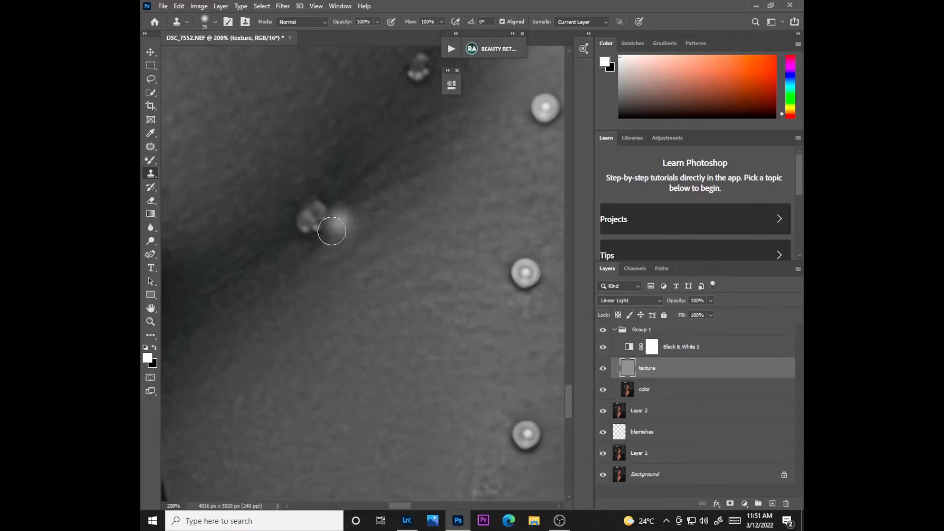
pyautogui.moveTo(367, 259); pyautogui.dragTo(419, 233)
pyautogui.keyDown('alt'); pyautogui.click(343, 254); pyautogui.keyUp('alt')
pyautogui.moveTo(325, 251)
pyautogui.mouseDown()
pyautogui.moveTo(384, 204)
pyautogui.moveTo(383, 180)
pyautogui.moveTo(423, 165)
pyautogui.mouseUp()
pyautogui.keyDown('alt'); pyautogui.click(348, 246); pyautogui.keyUp('alt')
pyautogui.keyDown('alt'); pyautogui.click(376, 228); pyautogui.keyUp('alt')
pyautogui.keyDown('alt'); pyautogui.click(386, 198); pyautogui.keyUp('alt')
pyautogui.hotkey('ctrl', 'z')
# Step: Clone clean texture along the shadowed part of the crease to the left of the gem
pyautogui.keyDown('alt'); pyautogui.click(234, 287); pyautogui.keyUp('alt')
pyautogui.moveTo(208, 295); pyautogui.dragTo(260, 250)
pyautogui.keyDown('alt'); pyautogui.click(248, 286); pyautogui.keyUp('alt')
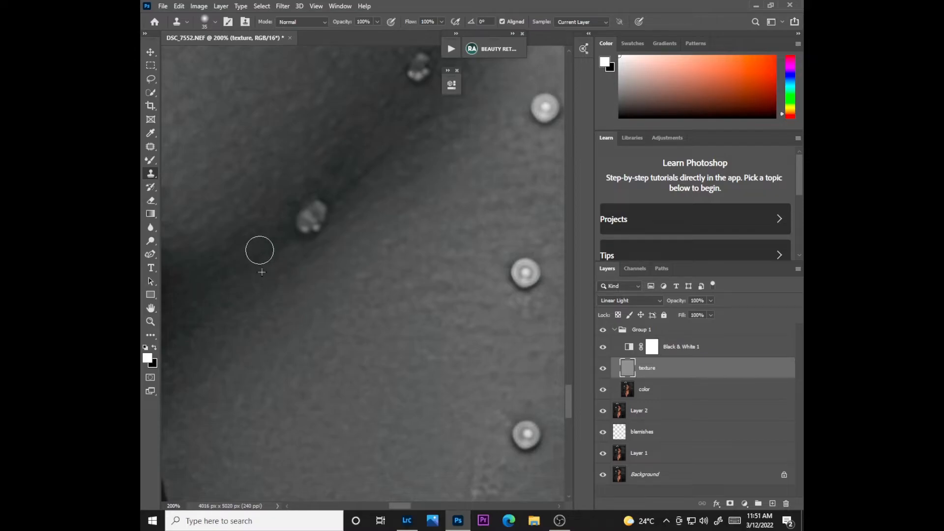
pyautogui.keyDown('alt'); pyautogui.click(234, 279); pyautogui.keyUp('alt')
pyautogui.moveTo(215, 272); pyautogui.dragTo(247, 253)
# Step: Clone clean texture along the crease between the two gems, undoing the stray stamps
pyautogui.click(397, 190)
pyautogui.hotkey('ctrl', 'z')
pyautogui.click(355, 190)
pyautogui.hotkey('ctrl', 'z')
pyautogui.keyDown('alt'); pyautogui.click(341, 211); pyautogui.keyUp('alt')
pyautogui.moveTo(355, 184); pyautogui.dragTo(392, 147)
pyautogui.click(400, 156)
pyautogui.hotkey('ctrl', 'z')
# Step: Examine the whole portrait for remaining uneven skin texture
pyautogui.hotkey('ctrl', '-')
pyautogui.hotkey('ctrl', '-')
pyautogui.hotkey('ctrl', '-')
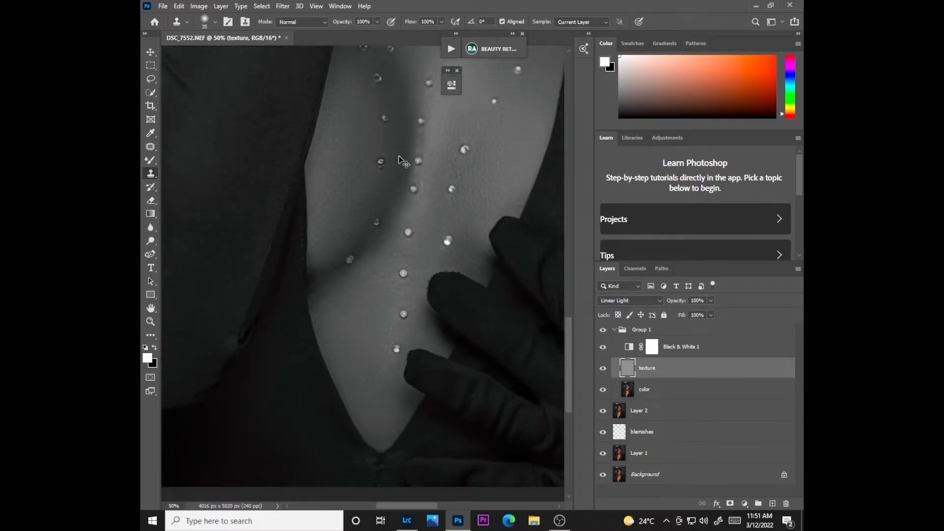
pyautogui.hotkey('ctrl', '-')
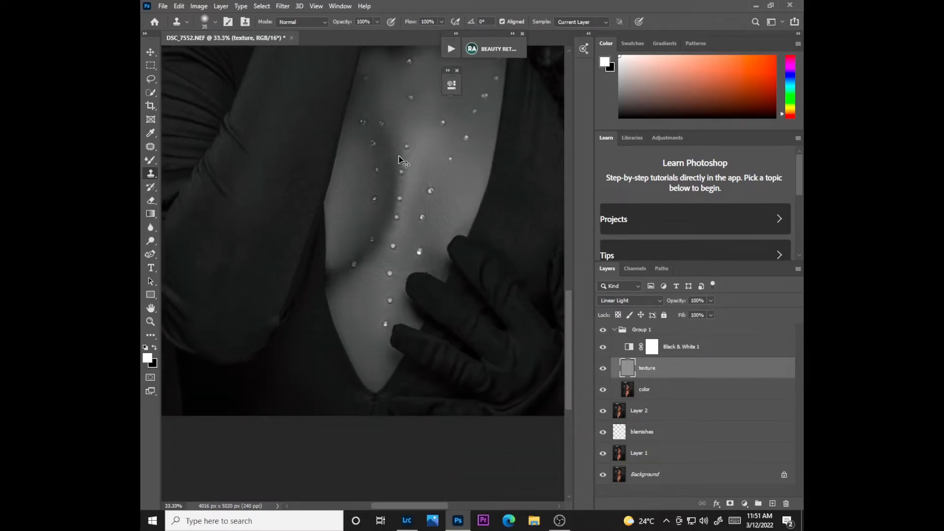
pyautogui.hotkey('ctrl', '-')
pyautogui.scroll(3, 400, 160)
pyautogui.hotkey('ctrl', '-')
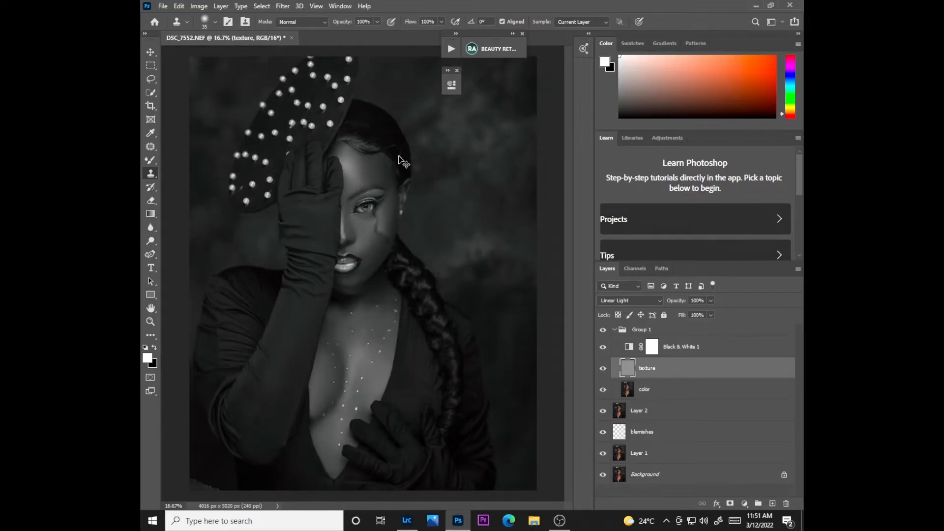
# Step: Clone clean texture over the remaining uneven spots from the upper chest down to the gloved fingers using a 50 px brush
pyautogui.hotkey('ctrl', '+')
pyautogui.hotkey('ctrl', '+')
pyautogui.hotkey('ctrl', '+')
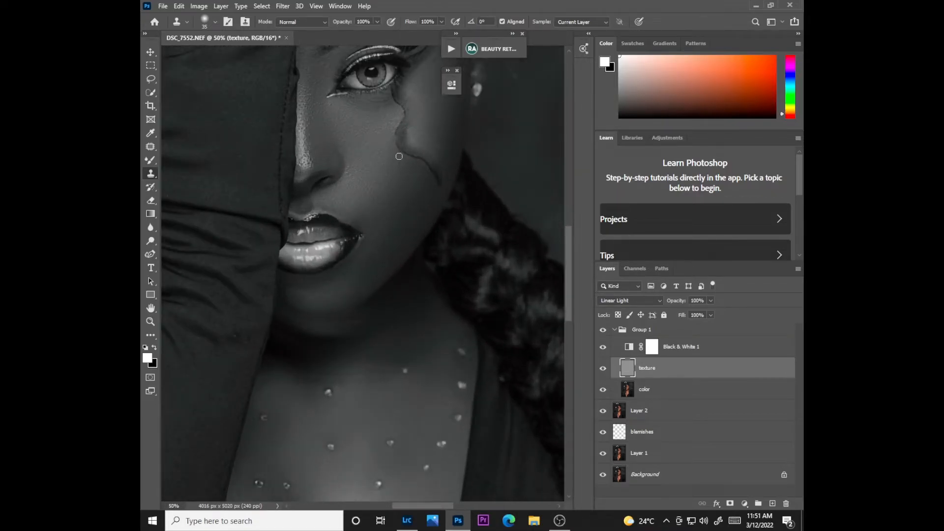
pyautogui.moveTo(568, 287); pyautogui.dragTo(568, 301)
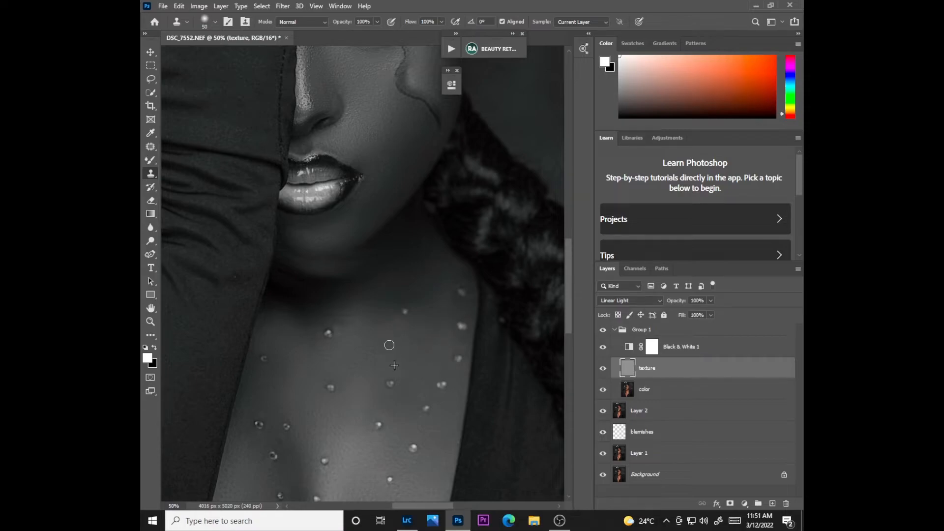
pyautogui.moveTo(569, 301); pyautogui.dragTo(564, 346)
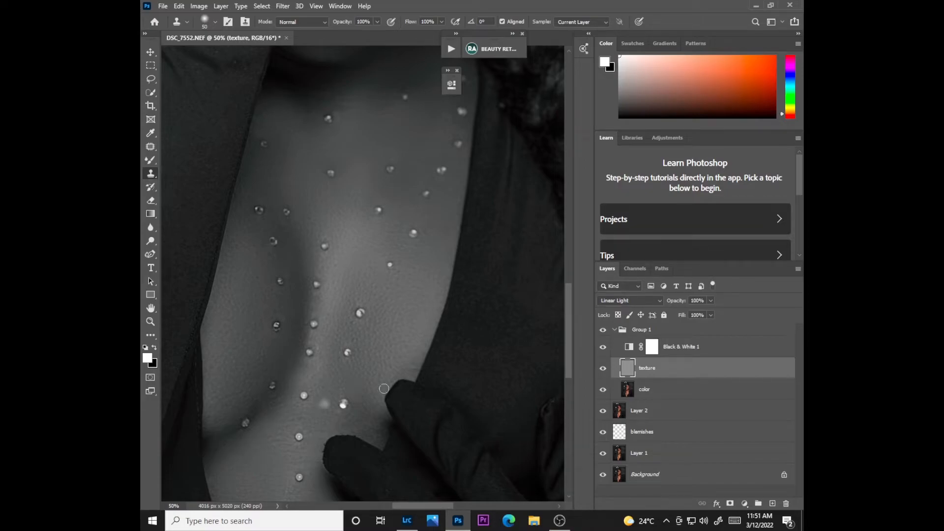
pyautogui.moveTo(571, 334); pyautogui.dragTo(567, 351)
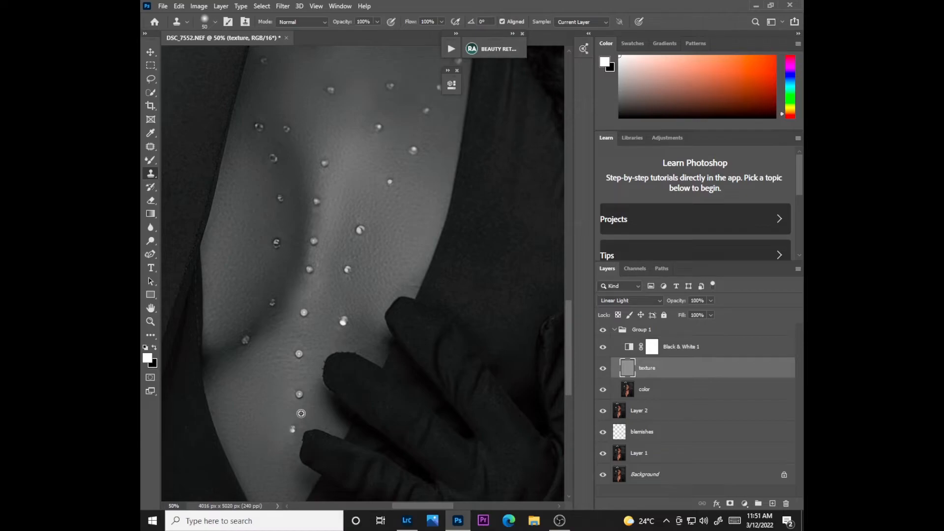
pyautogui.keyDown('alt'); pyautogui.click(276, 372); pyautogui.keyUp('alt')
pyautogui.click(280, 356)
pyautogui.click(441, 224)
# Step: Hide the Black & White 1 adjustment to examine the chest, face and neck in color, and show it again
pyautogui.scroll(-2, 407, 235)
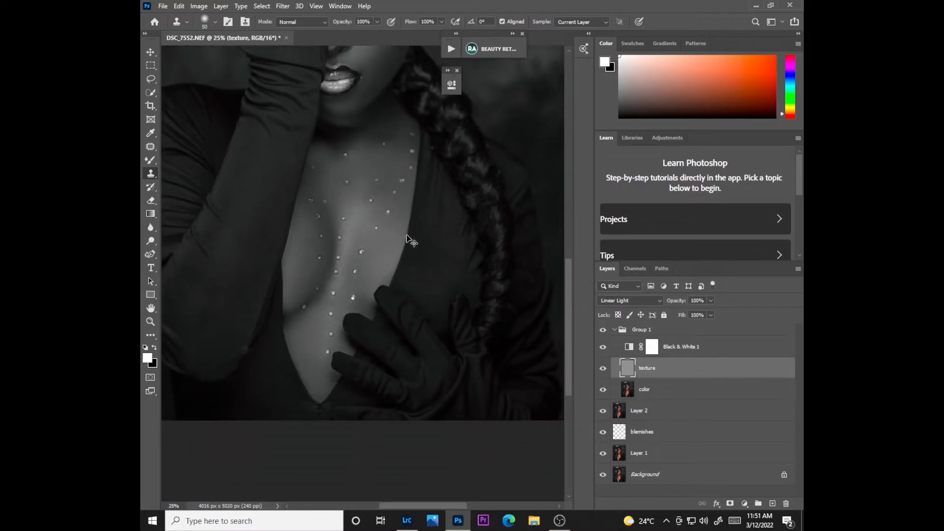
pyautogui.click(603, 347)
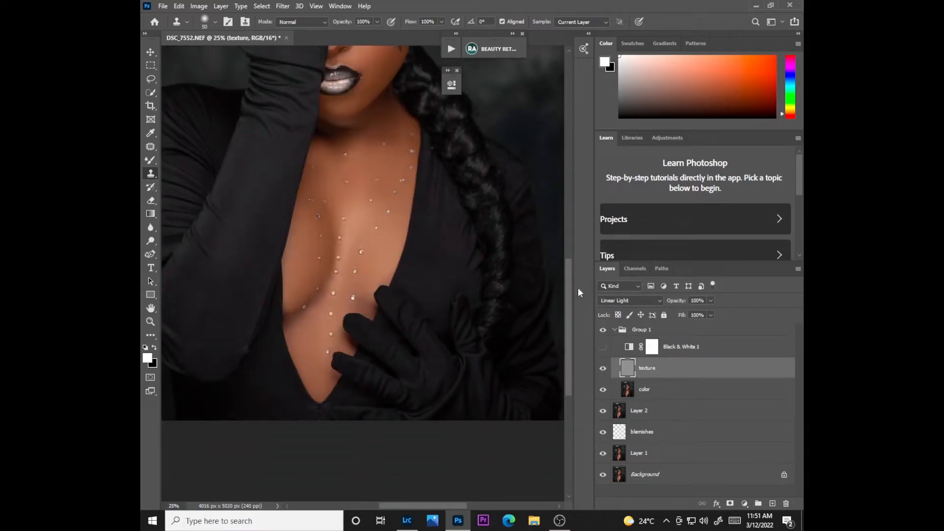
pyautogui.moveTo(571, 299); pyautogui.dragTo(560, 260)
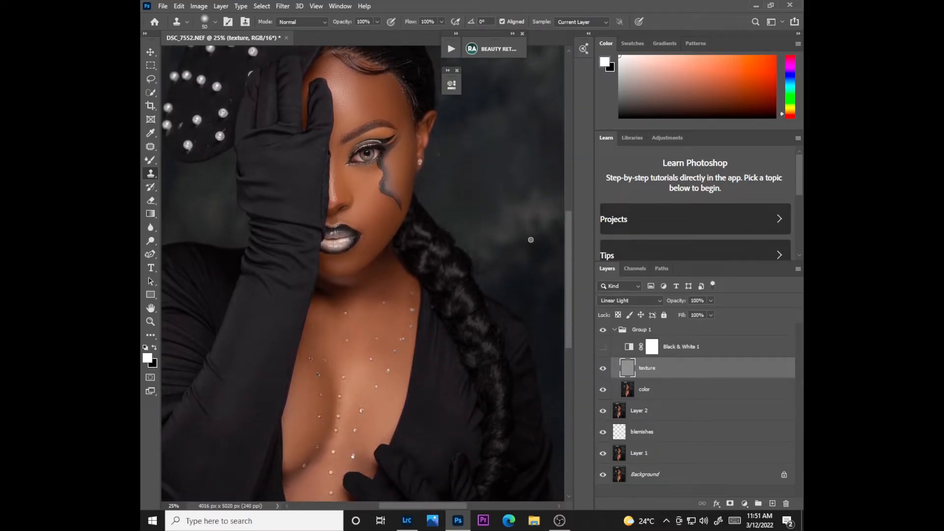
pyautogui.hotkey('ctrl', '+')
pyautogui.hotkey('ctrl', '+')
pyautogui.hotkey('ctrl', '+')
pyautogui.hotkey('ctrl', '+')
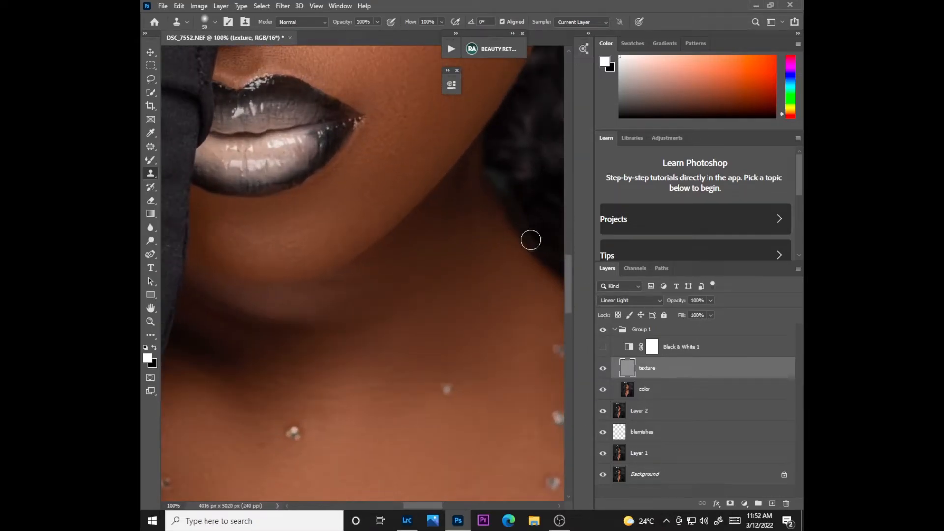
pyautogui.click(603, 347)
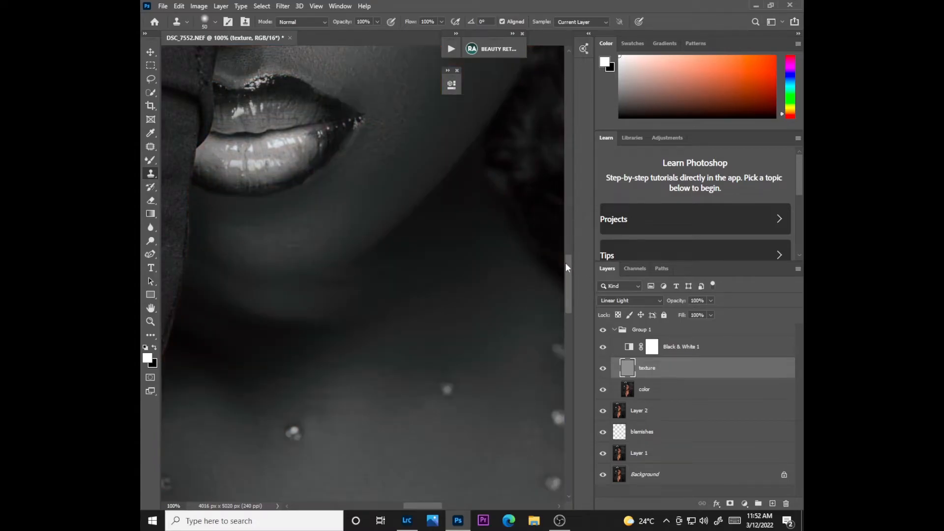
# Step: Clone clean texture over the spots beside the corner of the mouth and on the chin below the lower lip
pyautogui.moveTo(568, 261); pyautogui.dragTo(568, 238)
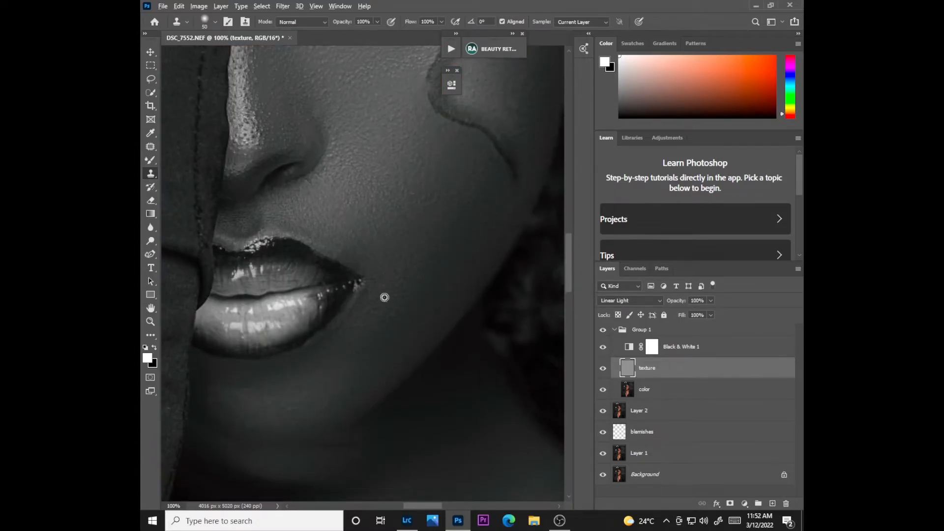
pyautogui.moveTo(385, 288); pyautogui.dragTo(383, 292)
pyautogui.moveTo(362, 326); pyautogui.dragTo(361, 330)
pyautogui.keyDown('alt'); pyautogui.click(278, 393); pyautogui.keyUp('alt')
pyautogui.click(283, 377)
pyautogui.click(290, 408)
pyautogui.click(285, 407)
# Step: Clone clean texture over the uneven skin on the cheek just above the corner of the lips
pyautogui.keyDown('alt'); pyautogui.click(365, 249); pyautogui.keyUp('alt')
pyautogui.click(380, 232)
pyautogui.keyDown('alt'); pyautogui.click(378, 215); pyautogui.keyUp('alt')
pyautogui.moveTo(375, 209); pyautogui.dragTo(365, 220)
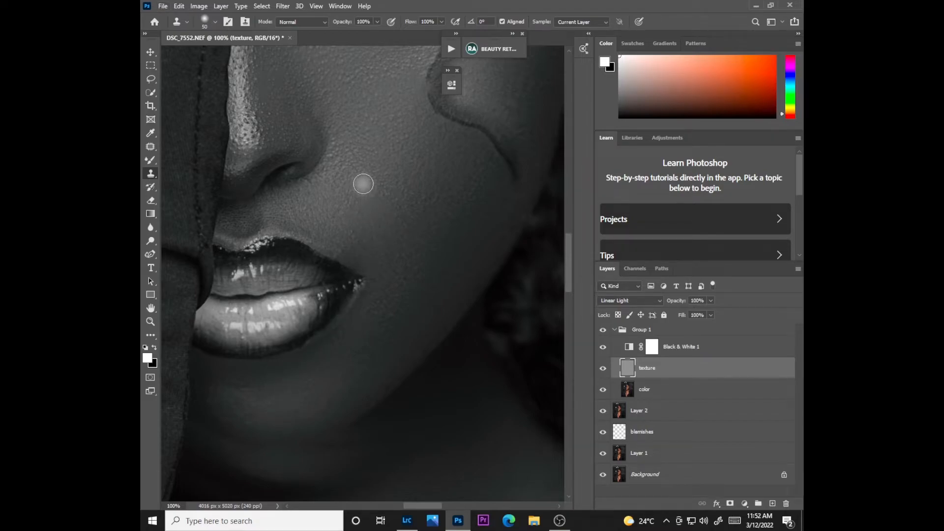
pyautogui.keyDown('alt'); pyautogui.click(354, 257); pyautogui.keyUp('alt')
pyautogui.click(353, 235)
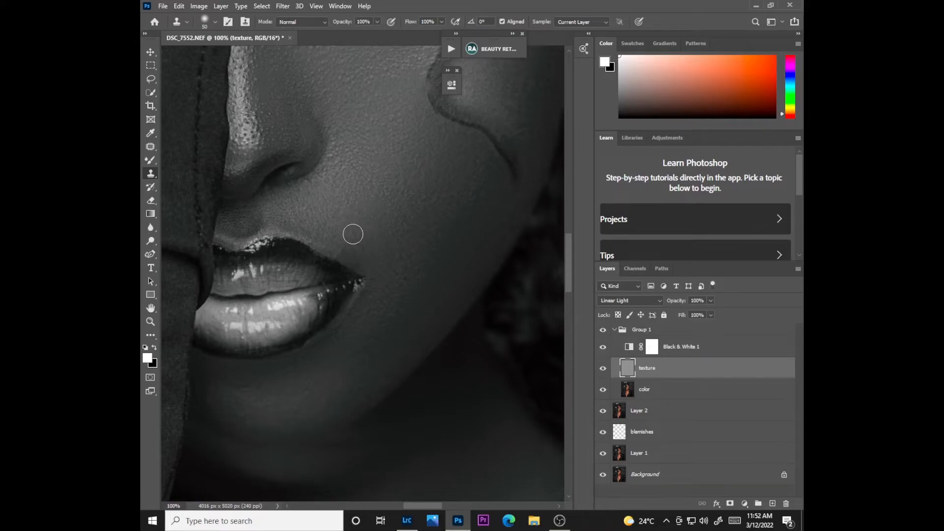
# Step: Clone clean texture over the uneven spots on the cheek, from beside the mouth corner up to the middle of the cheek
pyautogui.keyDown('alt'); pyautogui.click(388, 268); pyautogui.keyUp('alt')
pyautogui.click(403, 254)
pyautogui.keyDown('alt'); pyautogui.click(337, 235); pyautogui.keyUp('alt')
pyautogui.click(360, 214)
pyautogui.keyDown('alt'); pyautogui.click(397, 148); pyautogui.keyUp('alt')
pyautogui.moveTo(409, 144); pyautogui.dragTo(410, 141)
# Step: Clone clean texture over the spots on the upper cheek between the nose, the eye and the painted tear streak
pyautogui.scroll(5, 566, 253)
pyautogui.keyDown('alt'); pyautogui.click(338, 292); pyautogui.keyUp('alt')
pyautogui.moveTo(348, 267); pyautogui.dragTo(353, 267)
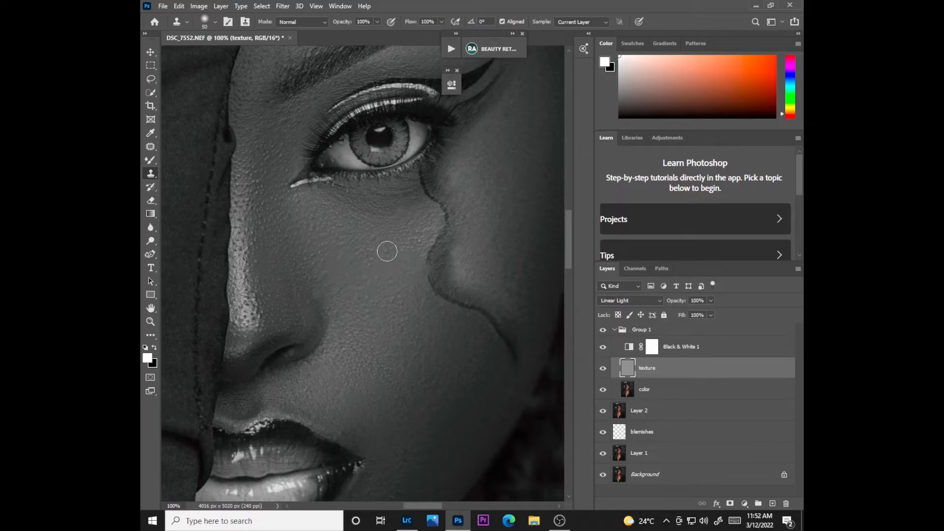
pyautogui.keyDown('alt'); pyautogui.click(422, 274); pyautogui.keyUp('alt')
pyautogui.moveTo(421, 245); pyautogui.dragTo(422, 241)
pyautogui.keyDown('alt'); pyautogui.click(412, 319); pyautogui.keyUp('alt')
pyautogui.moveTo(394, 298); pyautogui.dragTo(391, 309)
# Step: Clone clean texture over the uneven skin below the mouth corner toward the jawline
pyautogui.moveTo(567, 261); pyautogui.dragTo(567, 278)
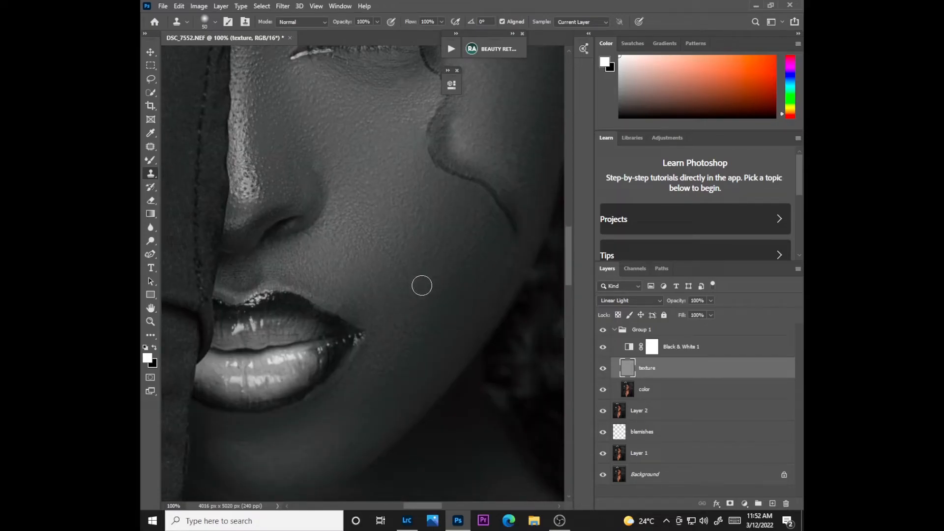
pyautogui.keyDown('alt'); pyautogui.click(392, 373); pyautogui.keyUp('alt')
pyautogui.moveTo(387, 368)
pyautogui.mouseDown()
pyautogui.moveTo(422, 385)
pyautogui.moveTo(422, 402)
pyautogui.mouseUp()
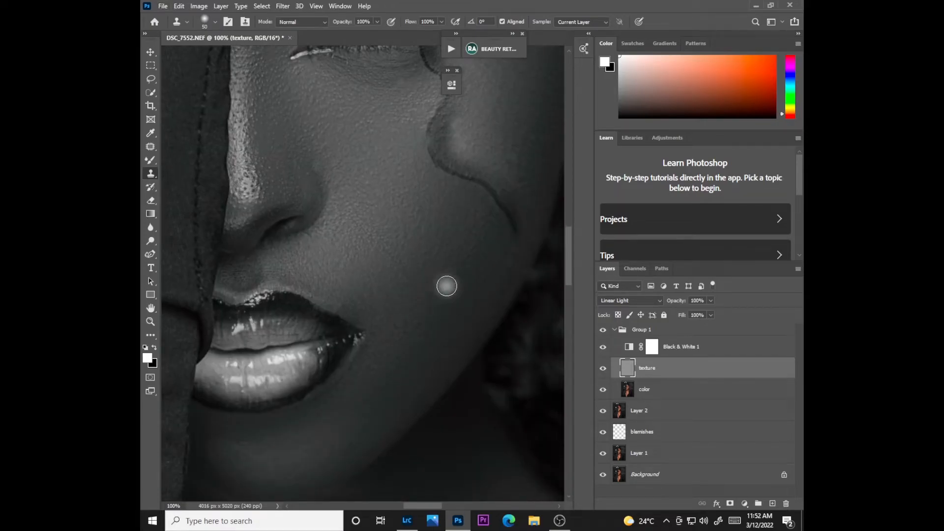
# Step: Hide the Black & White 1 adjustment inside Group 1 to return the whole portrait to color
pyautogui.hotkey('ctrl', '-')
pyautogui.hotkey('ctrl', '-')
pyautogui.hotkey('ctrl', '-')
pyautogui.hotkey('ctrl', '-')
pyautogui.hotkey('ctrl', '-')
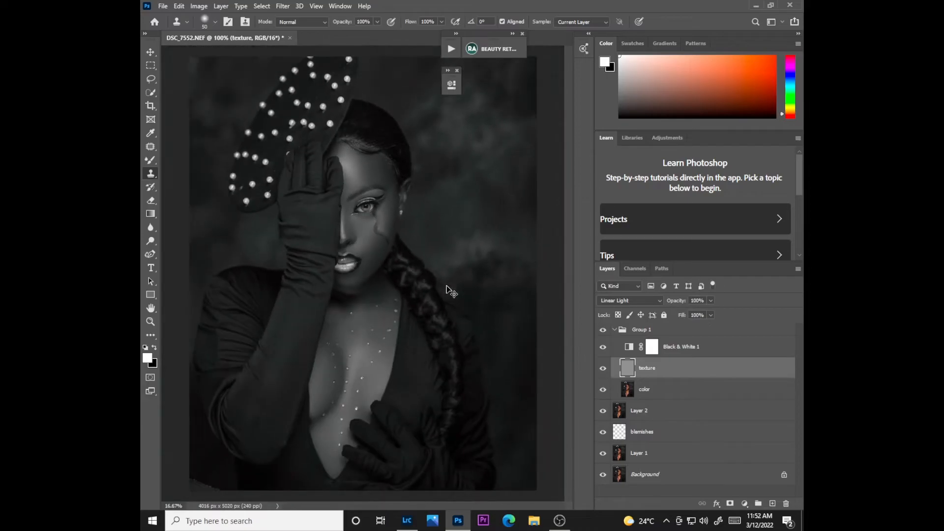
pyautogui.click(615, 330)
pyautogui.click(615, 330)
pyautogui.click(603, 347)
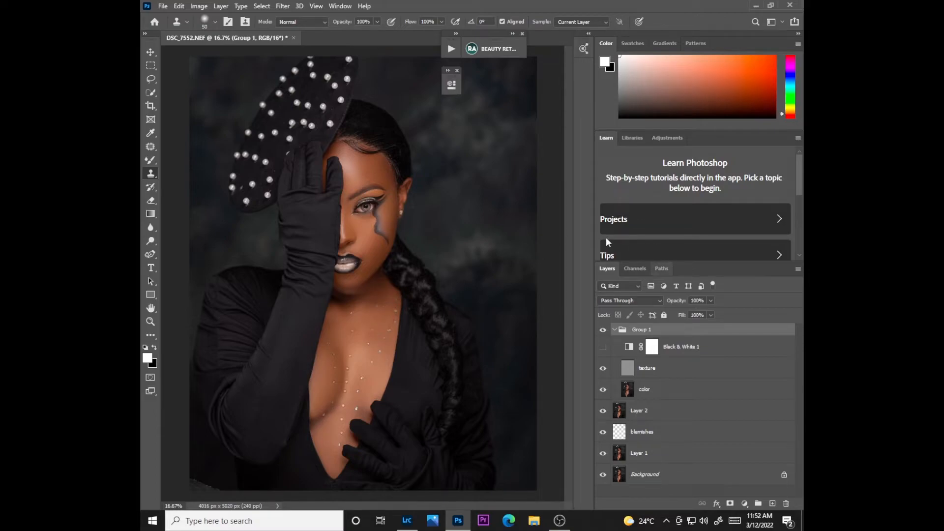
# Step: Choose the Mixer Brush and Layer 1, and examine the retouched face and chest in color
pyautogui.hotkey('ctrl', '+')
pyautogui.hotkey('ctrl', '+')
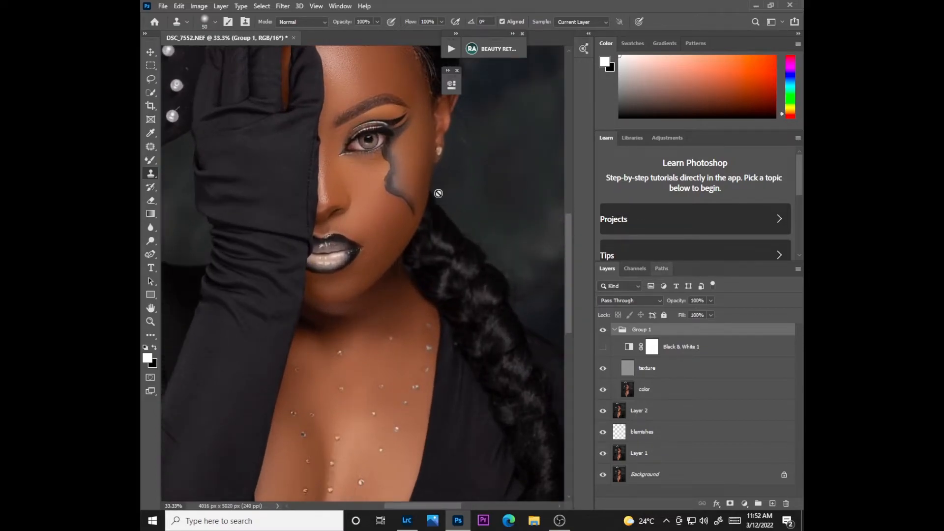
pyautogui.rightClick(151, 160)
pyautogui.click(197, 191)
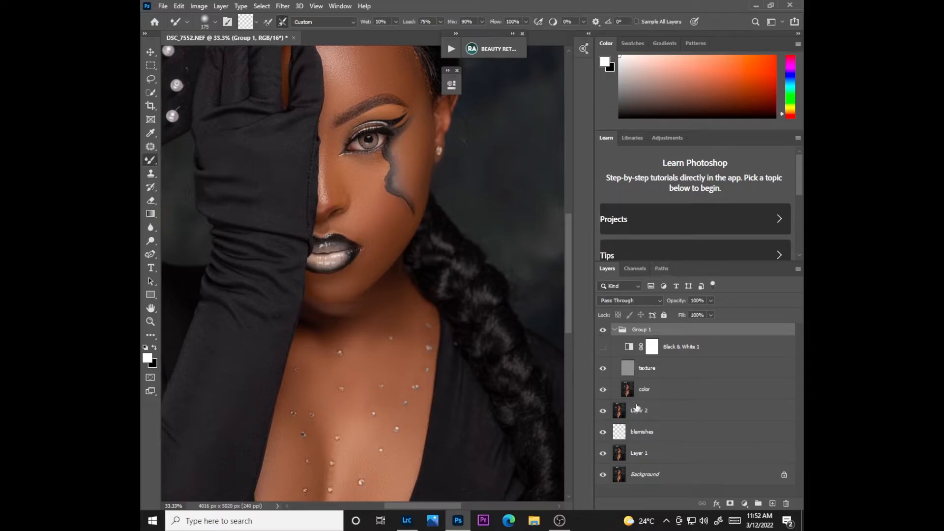
pyautogui.click(639, 455)
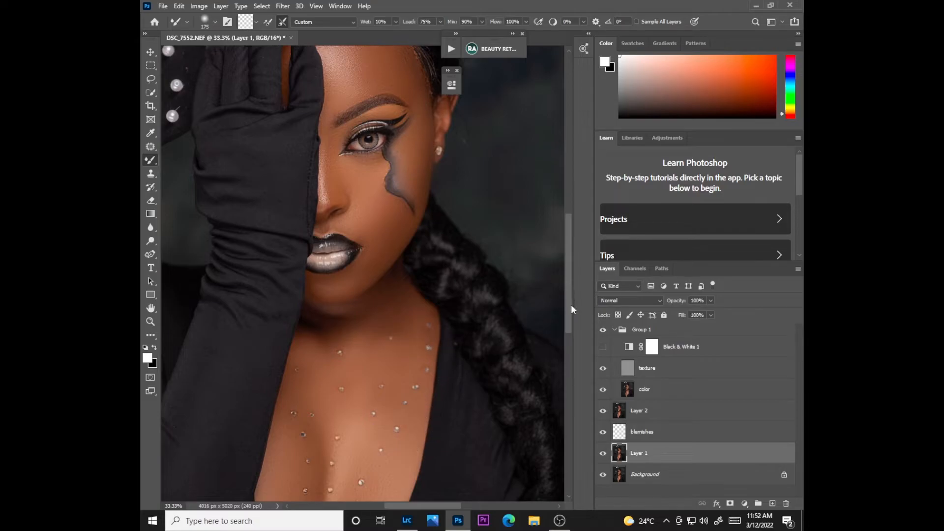
pyautogui.moveTo(571, 309); pyautogui.dragTo(570, 356)
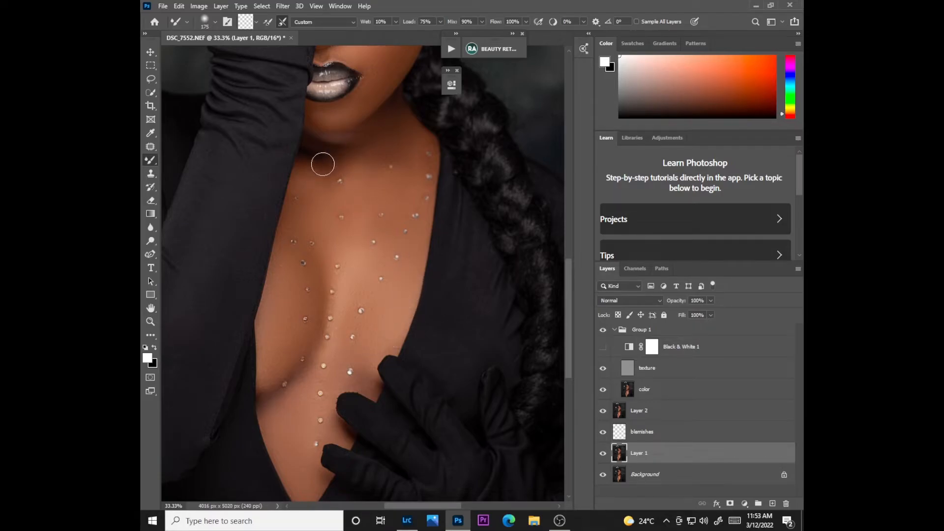
pyautogui.scroll(-4, 323, 164)
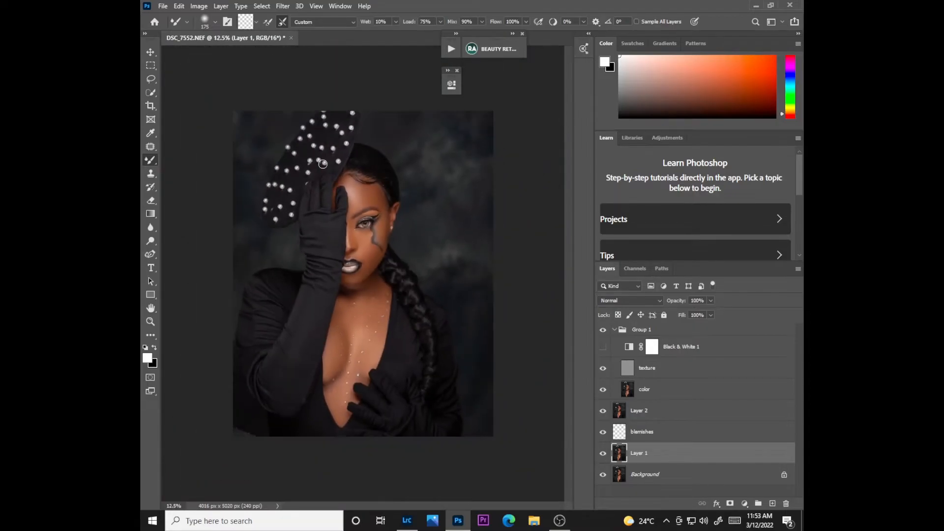
# Step: Collapse Group 1 and toggle its visibility repeatedly to compare the skin before and after the frequency separation
pyautogui.click(614, 330)
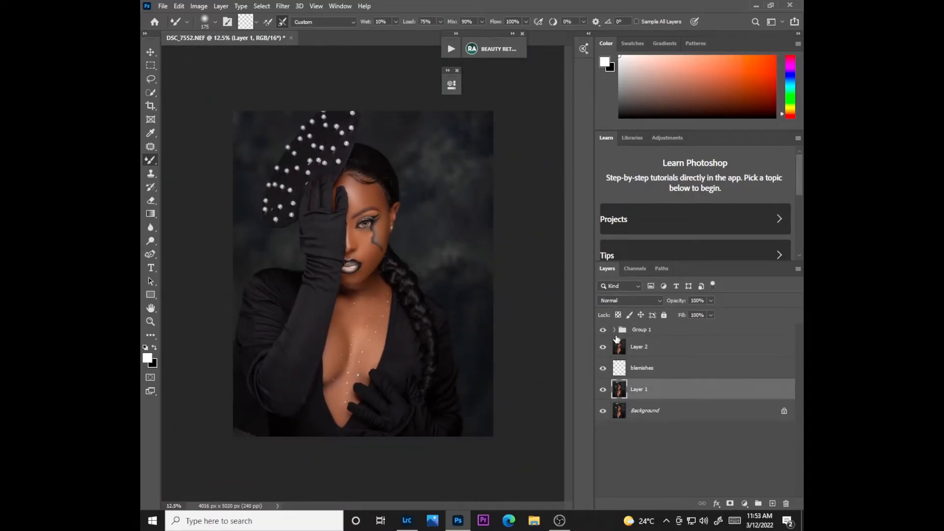
pyautogui.click(615, 330)
pyautogui.click(615, 330)
pyautogui.click(603, 333)
pyautogui.click(603, 333)
pyautogui.click(603, 333)
pyautogui.click(603, 333)
pyautogui.click(603, 333)
pyautogui.click(602, 329)
pyautogui.hotkey('ctrl', '+')
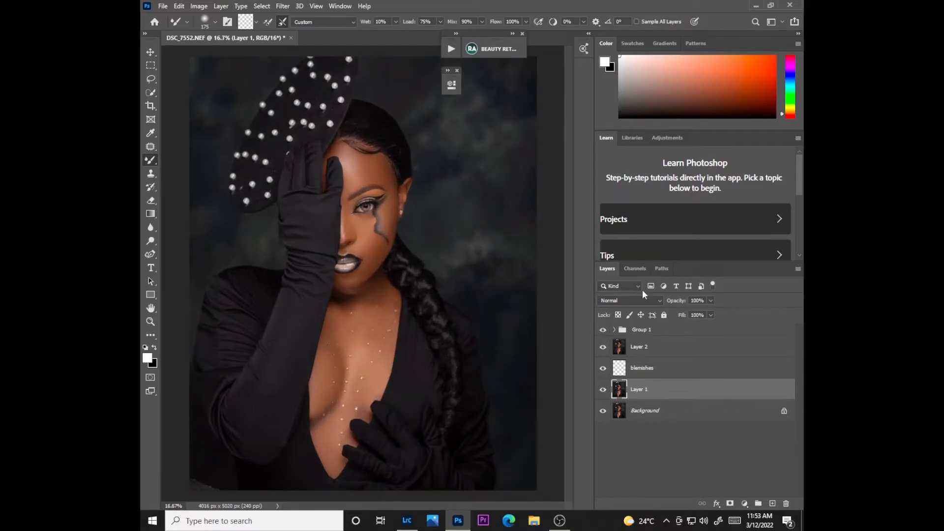
pyautogui.click(603, 332)
pyautogui.click(603, 331)
pyautogui.click(604, 333)
pyautogui.click(604, 332)
pyautogui.click(603, 332)
pyautogui.click(604, 333)
# Step: Add a Curves adjustment above Group 1 and raise the curve from a sampled chest skin tone to brighten the image
pyautogui.click(659, 331)
pyautogui.click(745, 505)
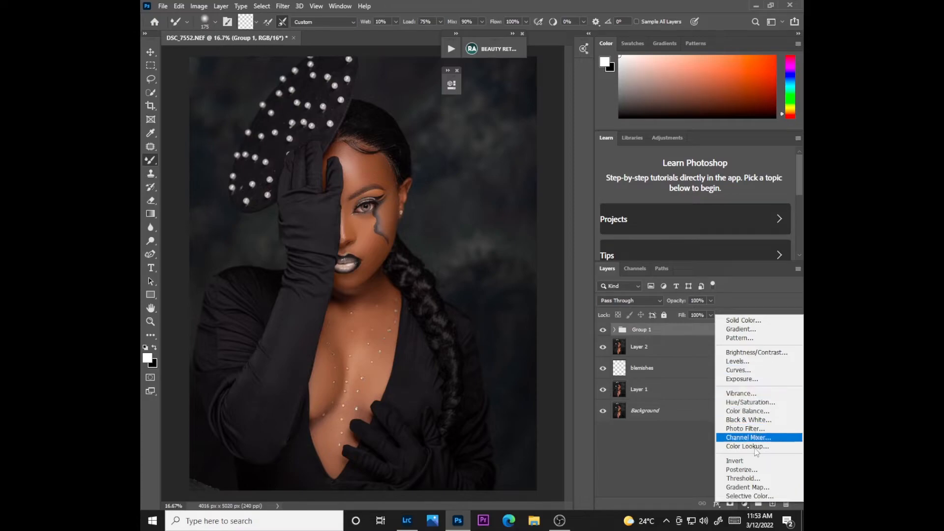
pyautogui.click(738, 370)
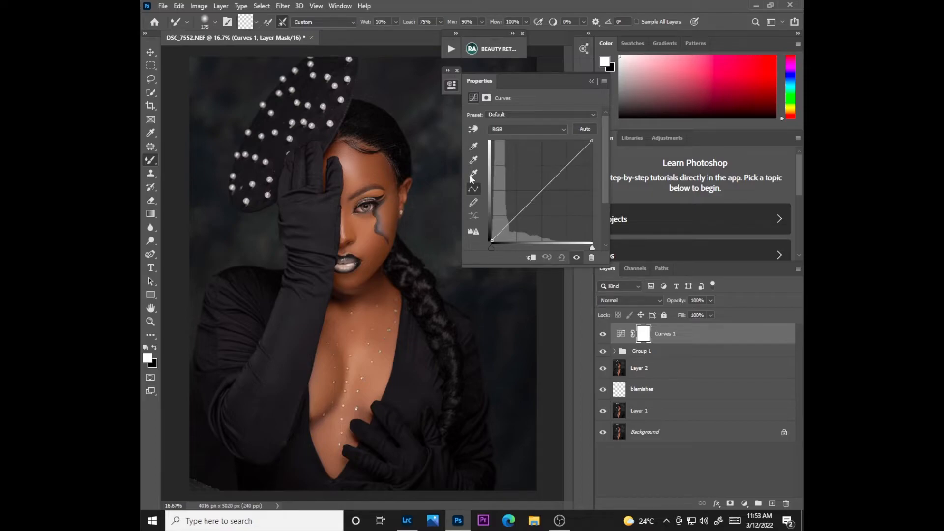
pyautogui.click(473, 129)
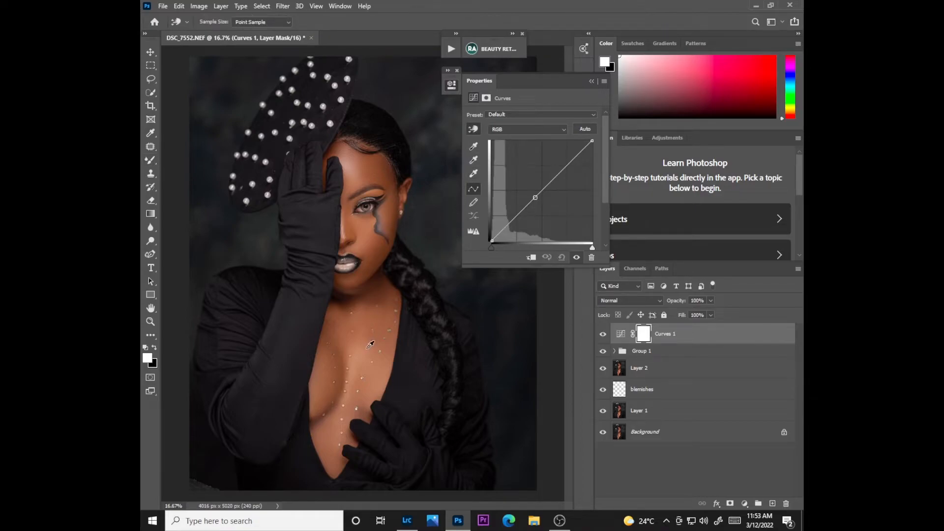
pyautogui.click(363, 358)
pyautogui.moveTo(364, 358); pyautogui.dragTo(361, 349)
pyautogui.click(591, 82)
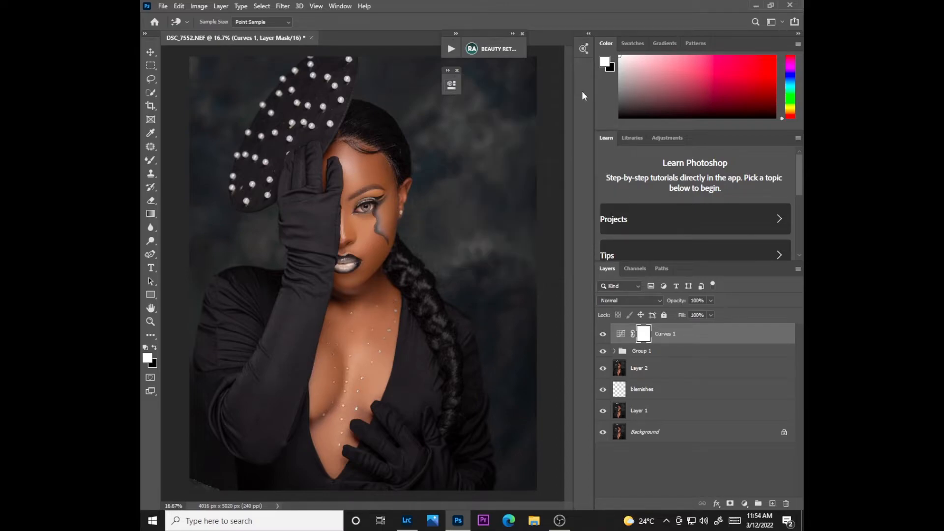
# Step: Toggle the Curves 1 adjustment off and on to compare the brightness before and after
pyautogui.click(603, 334)
pyautogui.click(603, 334)
pyautogui.click(603, 334)
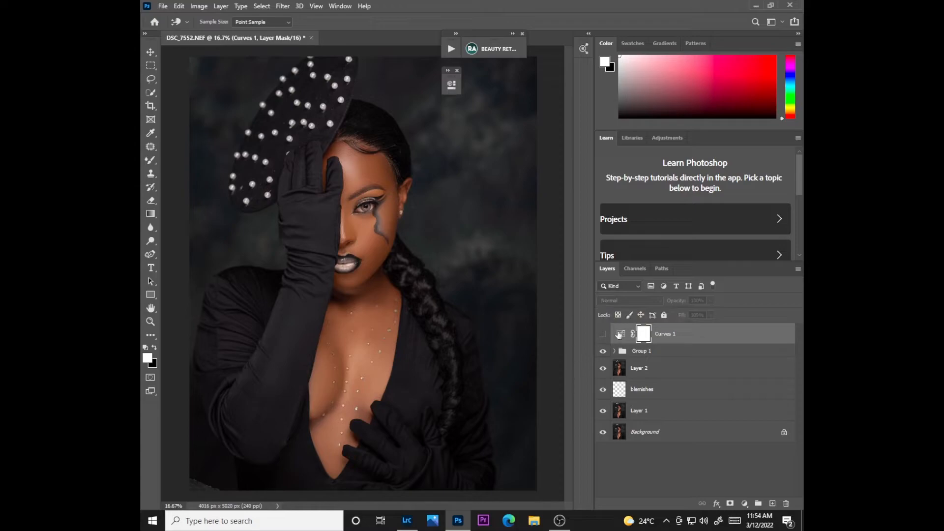
pyautogui.click(603, 342)
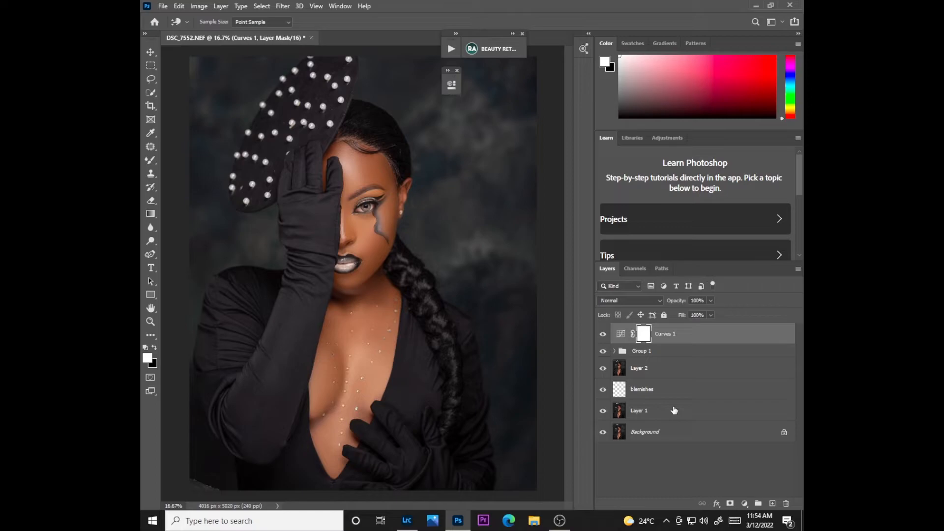
# Step: Create a new layer above Curves 1 in Soft Light mode, filled with the neutral 50% gray
pyautogui.hotkey('ctrl', 'shift', 'n')
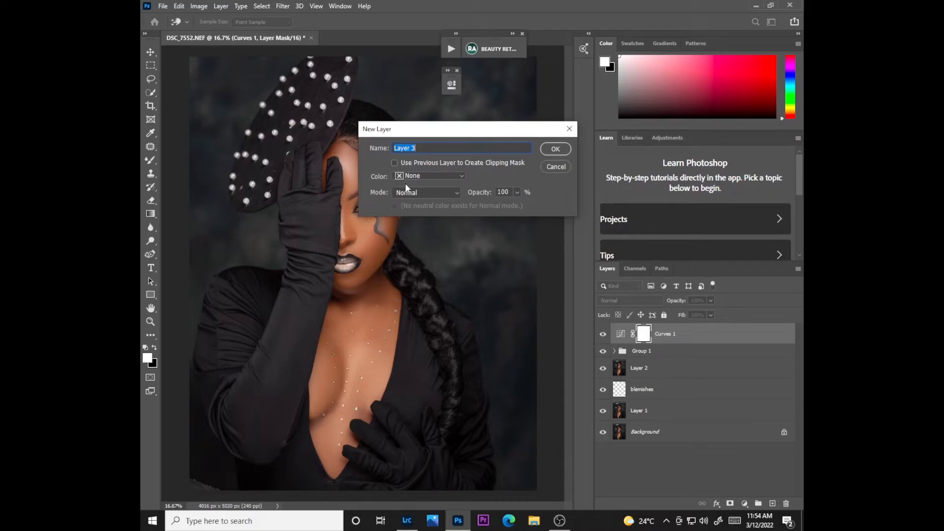
pyautogui.click(413, 194)
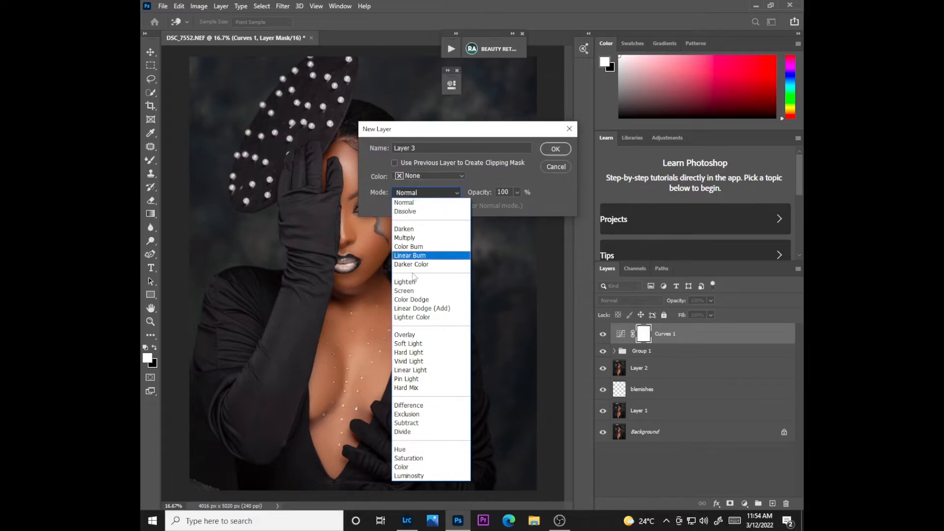
pyautogui.click(405, 335)
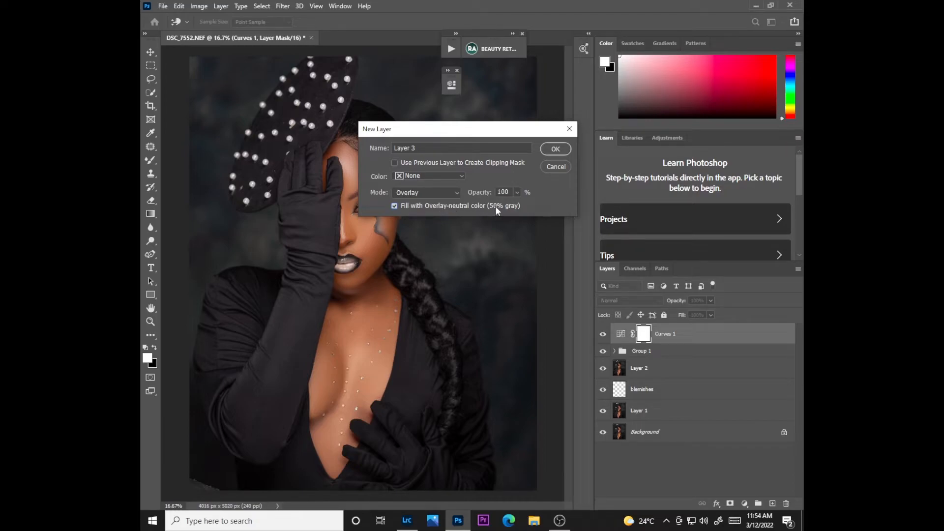
pyautogui.click(435, 194)
pyautogui.click(424, 341)
pyautogui.click(555, 149)
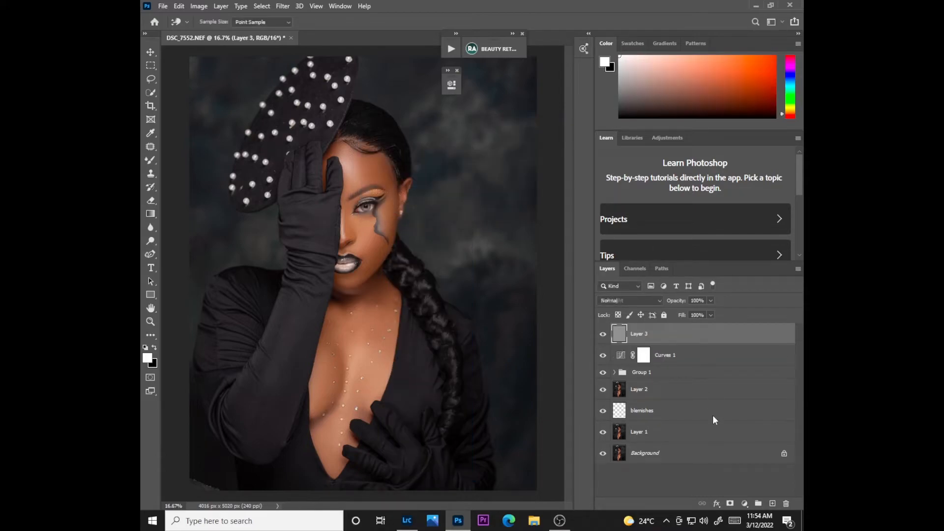
# Step: Add a Black & White adjustment above the gray layer with Reds lowered to -37
pyautogui.click(745, 504)
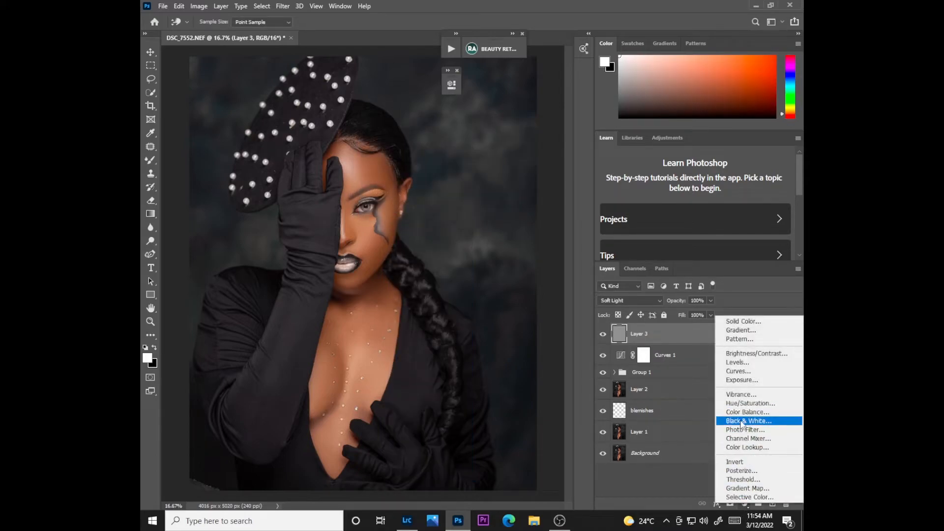
pyautogui.click(735, 368)
pyautogui.moveTo(523, 153); pyautogui.dragTo(512, 154)
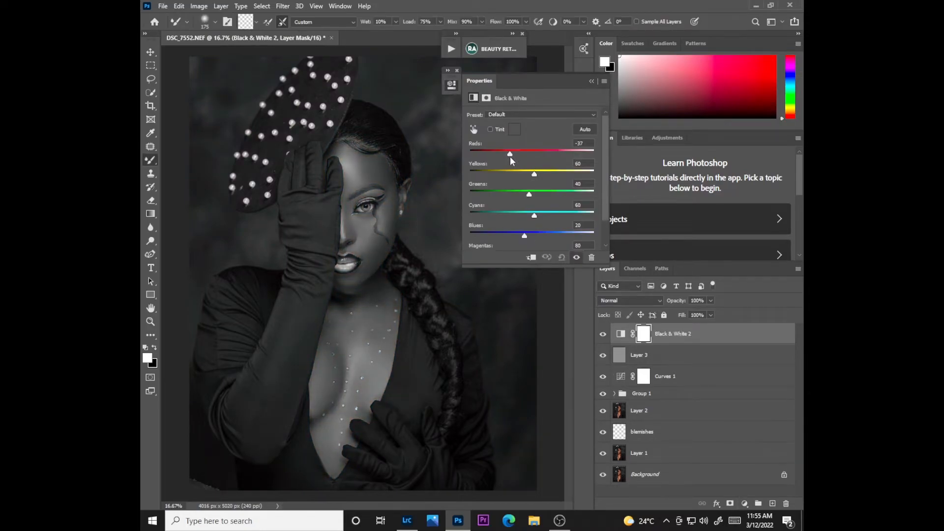
pyautogui.click(592, 80)
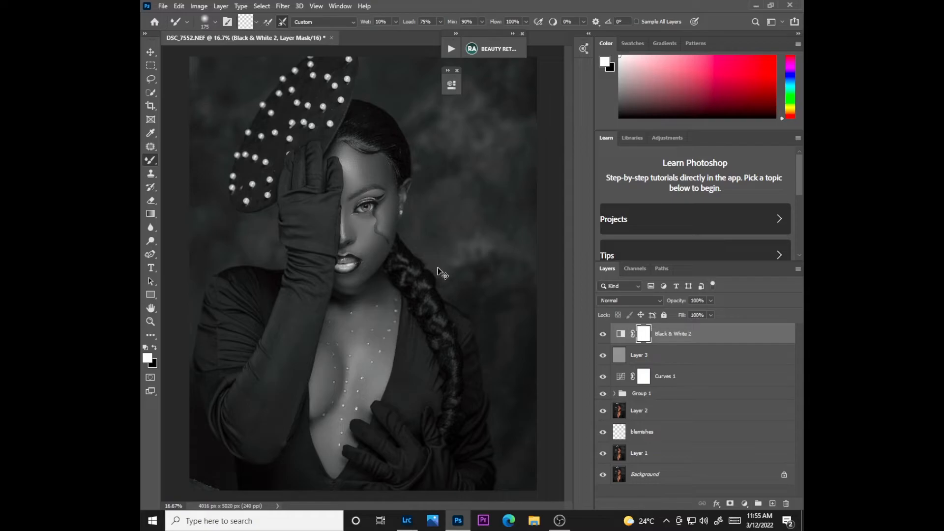
# Step: Switch from the Mixer Brush to the regular Brush at 1% flow and reduce its size to 25 px
pyautogui.hotkey('ctrl', '+')
pyautogui.hotkey('ctrl', '+')
pyautogui.hotkey('ctrl', '+')
pyautogui.hotkey('ctrl', '+')
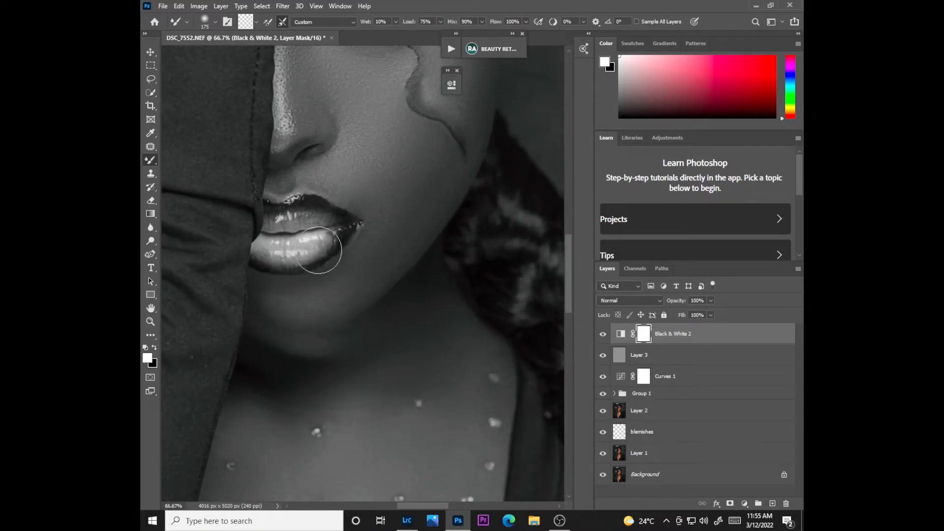
pyautogui.rightClick(154, 155)
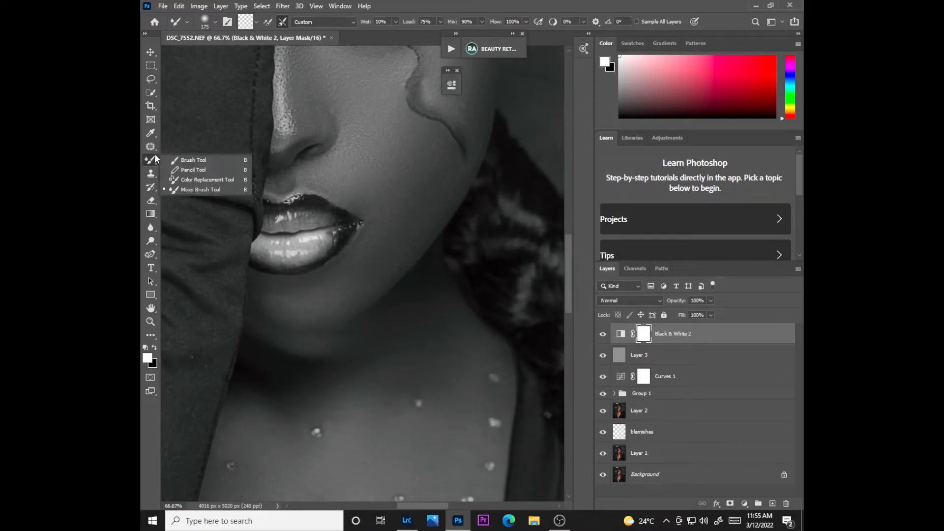
pyautogui.click(190, 160)
pyautogui.click(445, 22)
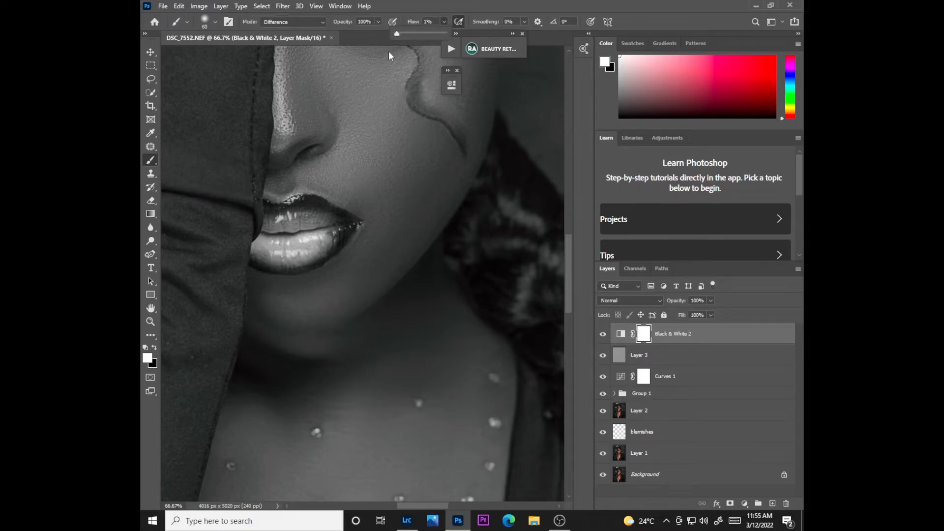
pyautogui.press('[')
pyautogui.press('[')
pyautogui.press('[')
pyautogui.press('[')
pyautogui.press('[')
pyautogui.press('[')
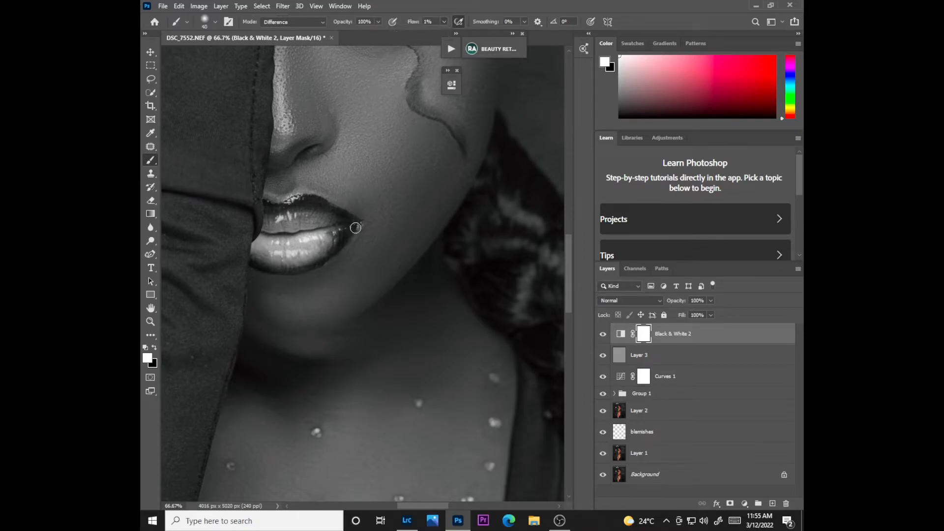
pyautogui.scroll(-2, 568, 282)
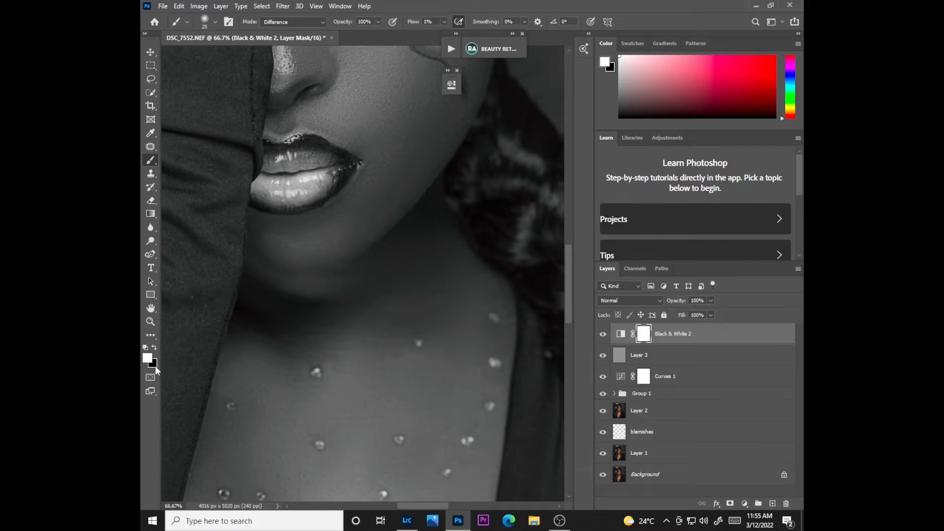
pyautogui.scroll(5, 566, 298)
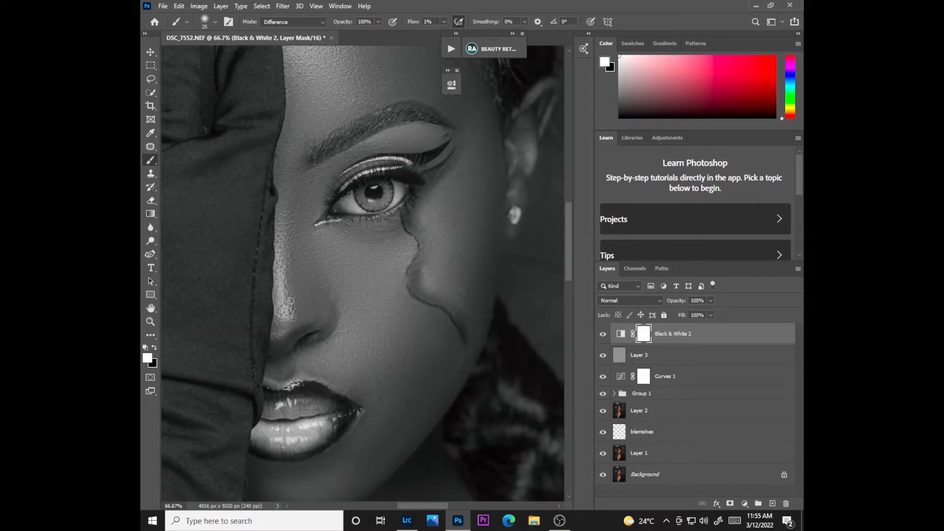
# Step: Enlarge the brush to 45 px and rename the gray Soft Light layer as db
pyautogui.press(']')
pyautogui.press(']')
pyautogui.hotkey('shift', 'alt', 'f')
pyautogui.click(634, 351)
pyautogui.doubleClick(645, 355)
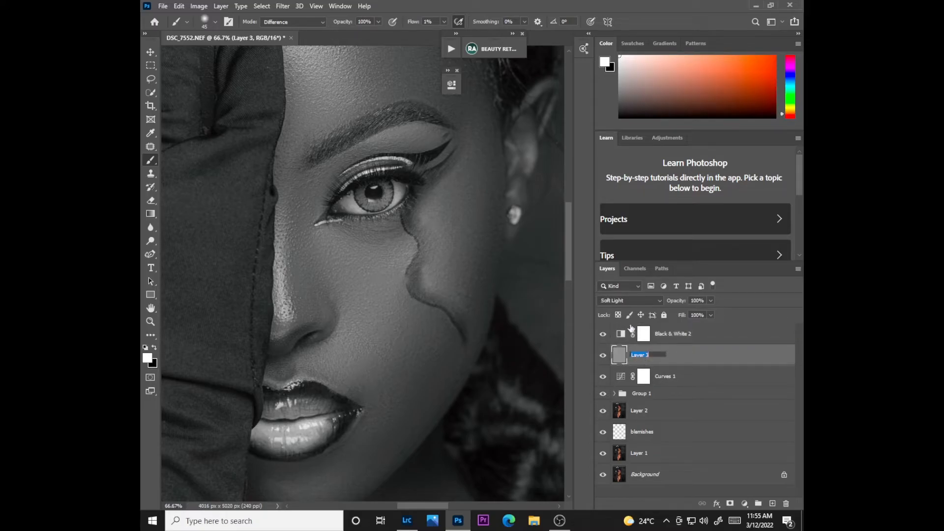
pyautogui.write('db')
pyautogui.press('Return')
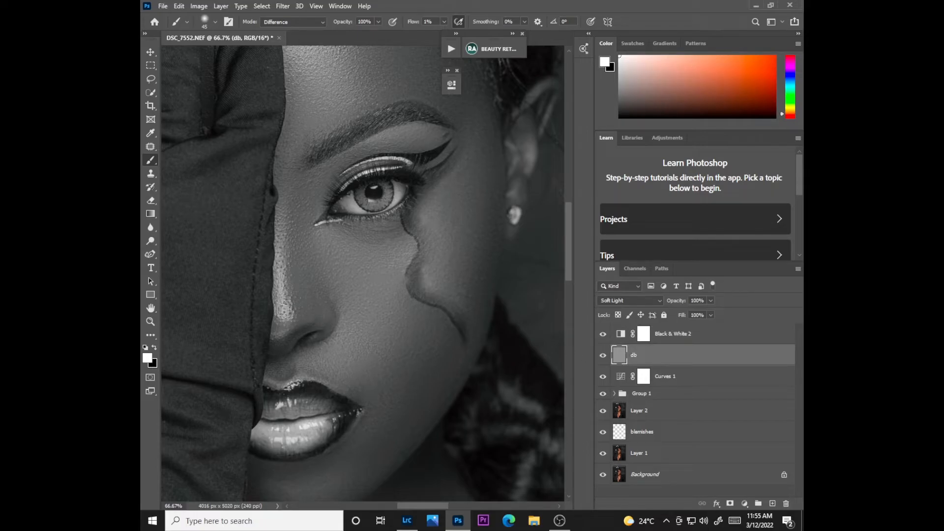
# Step: Paint white at 1% flow on the db layer over the nose bridge, the area below the eyebrow, and the lips up to the nose tip
pyautogui.moveTo(281, 272)
pyautogui.mouseDown()
pyautogui.moveTo(278, 208)
pyautogui.moveTo(279, 325)
pyautogui.moveTo(280, 216)
pyautogui.moveTo(280, 318)
pyautogui.mouseUp()
pyautogui.press(']')
pyautogui.press(']')
pyautogui.press(']')
pyautogui.press(']')
pyautogui.press(']')
pyautogui.moveTo(369, 152)
pyautogui.mouseDown()
pyautogui.moveTo(406, 127)
pyautogui.moveTo(391, 131)
pyautogui.mouseUp()
pyautogui.moveTo(303, 419)
pyautogui.mouseDown()
pyautogui.moveTo(275, 420)
pyautogui.moveTo(322, 428)
pyautogui.moveTo(295, 416)
pyautogui.moveTo(282, 446)
pyautogui.moveTo(282, 416)
pyautogui.moveTo(269, 423)
pyautogui.moveTo(327, 425)
pyautogui.moveTo(299, 443)
pyautogui.moveTo(270, 408)
pyautogui.moveTo(306, 395)
pyautogui.moveTo(324, 408)
pyautogui.moveTo(274, 406)
pyautogui.moveTo(258, 440)
pyautogui.moveTo(310, 443)
pyautogui.moveTo(289, 406)
pyautogui.moveTo(282, 423)
pyautogui.moveTo(323, 427)
pyautogui.moveTo(321, 447)
pyautogui.moveTo(271, 432)
pyautogui.moveTo(313, 442)
pyautogui.moveTo(283, 414)
pyautogui.moveTo(264, 443)
pyautogui.moveTo(324, 440)
pyautogui.moveTo(330, 425)
pyautogui.moveTo(332, 413)
pyautogui.moveTo(276, 418)
pyautogui.moveTo(287, 421)
pyautogui.moveTo(282, 412)
pyautogui.moveTo(267, 424)
pyautogui.moveTo(329, 419)
pyautogui.moveTo(276, 432)
pyautogui.moveTo(286, 399)
pyautogui.moveTo(313, 417)
pyautogui.moveTo(298, 437)
pyautogui.moveTo(263, 424)
pyautogui.moveTo(287, 389)
pyautogui.moveTo(283, 321)
pyautogui.mouseUp()
# Step: Paint white over the forehead down to the eyebrow on the db layer with a much larger brush
pyautogui.scroll(5, 562, 252)
pyautogui.press(']')
pyautogui.press(']')
pyautogui.press(']')
pyautogui.press(']')
pyautogui.press(']')
pyautogui.press(']')
pyautogui.press(']')
pyautogui.press(']')
pyautogui.press(']')
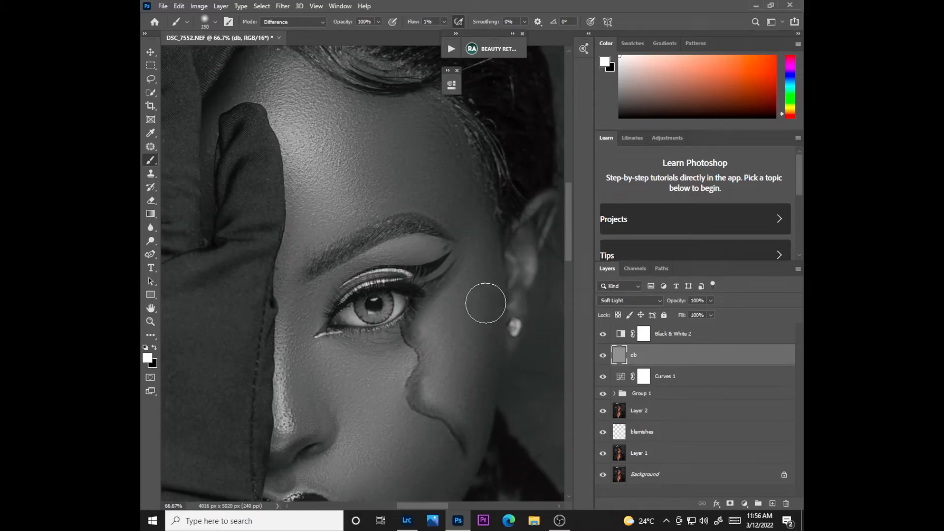
pyautogui.moveTo(308, 94)
pyautogui.mouseDown()
pyautogui.moveTo(334, 166)
pyautogui.moveTo(328, 191)
pyautogui.moveTo(339, 181)
pyautogui.moveTo(296, 86)
pyautogui.moveTo(323, 173)
pyautogui.moveTo(317, 97)
pyautogui.moveTo(331, 146)
pyautogui.moveTo(331, 185)
pyautogui.moveTo(323, 131)
pyautogui.moveTo(340, 214)
pyautogui.moveTo(302, 109)
pyautogui.moveTo(322, 209)
pyautogui.moveTo(313, 107)
pyautogui.moveTo(352, 203)
pyautogui.mouseUp()
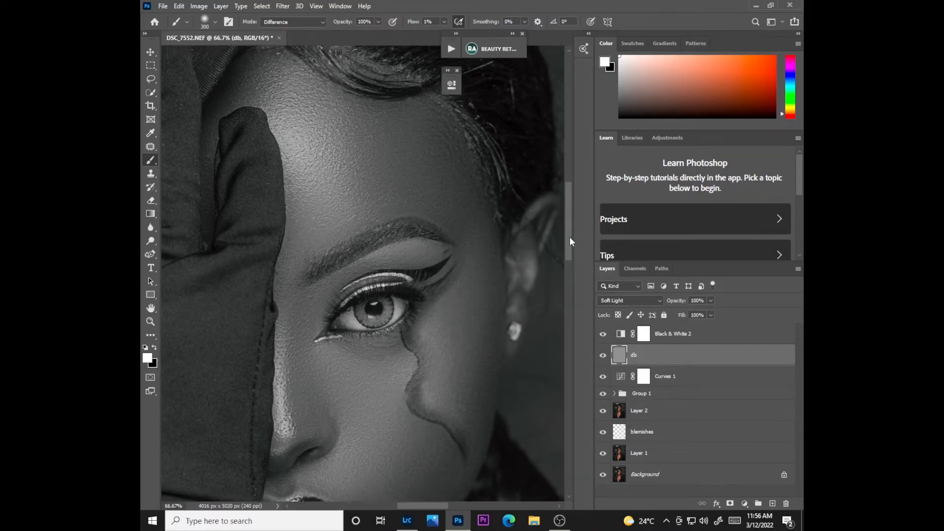
# Step: Reduce the brush to 125 px for the chest area and set its painting mode to Normal
pyautogui.scroll(6, 570, 238)
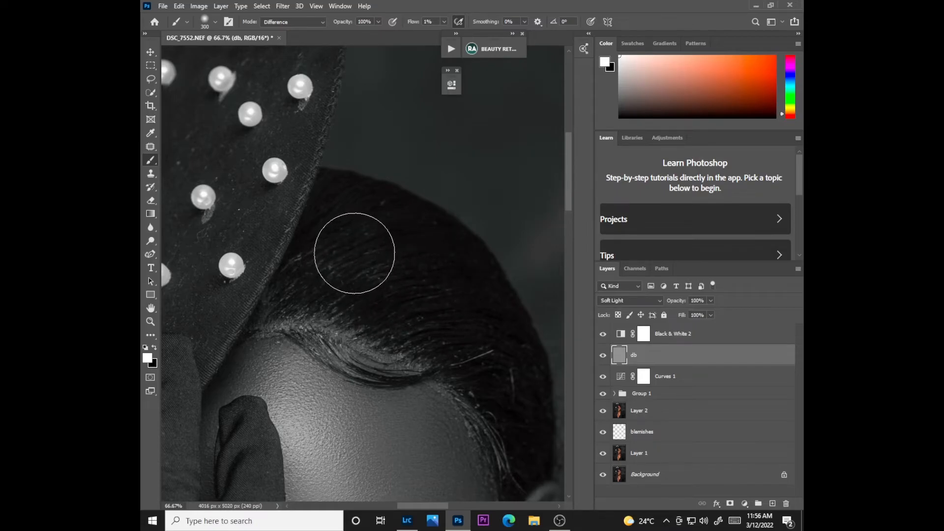
pyautogui.scroll(-8, 570, 214)
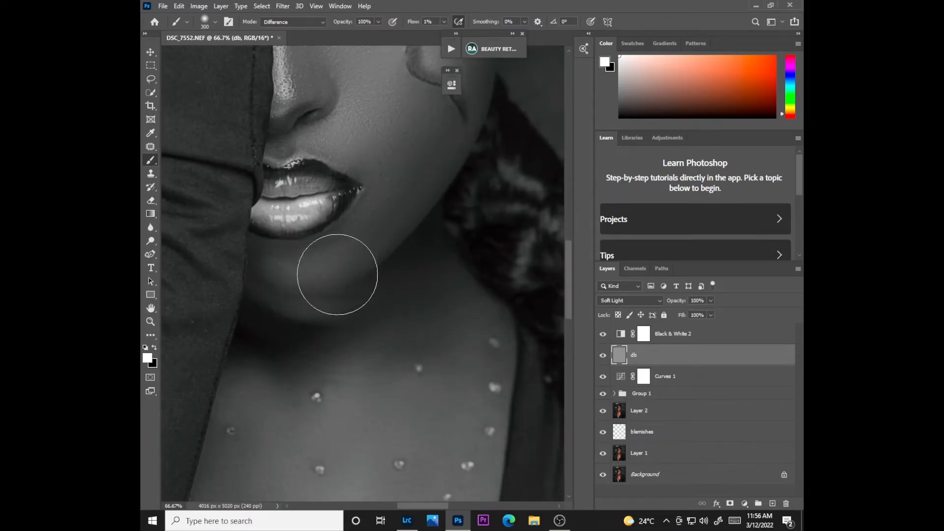
pyautogui.scroll(-5, 571, 296)
pyautogui.press('[')
pyautogui.press('[')
pyautogui.press('[')
pyautogui.press('[')
pyautogui.press('[')
pyautogui.press('[')
pyautogui.press('[')
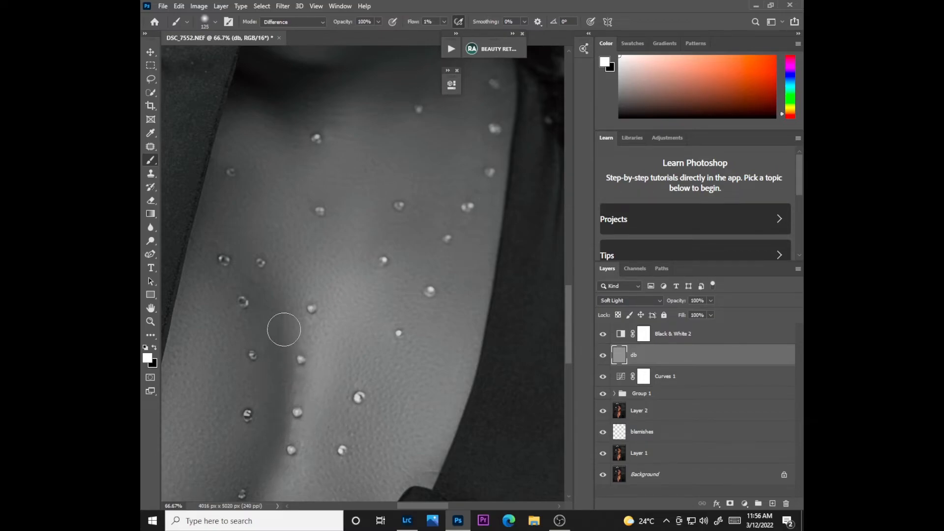
pyautogui.click(293, 22)
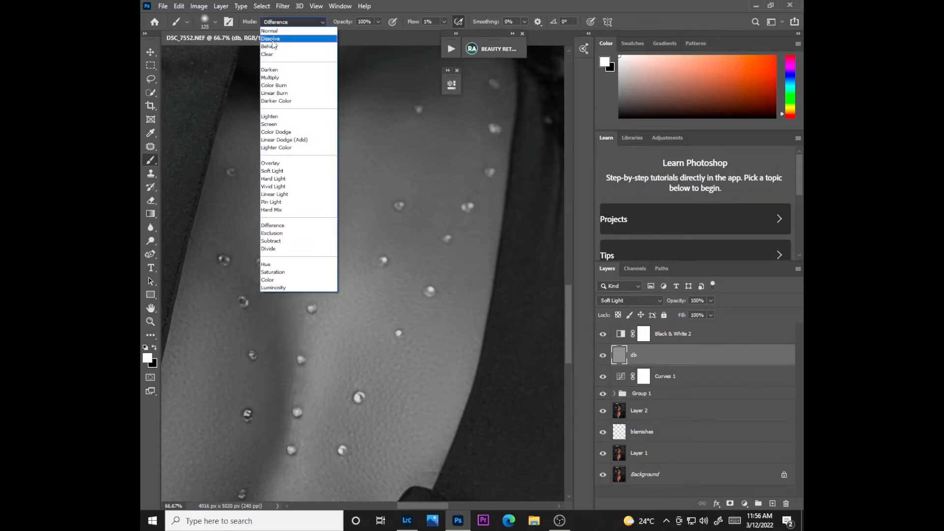
pyautogui.click(270, 31)
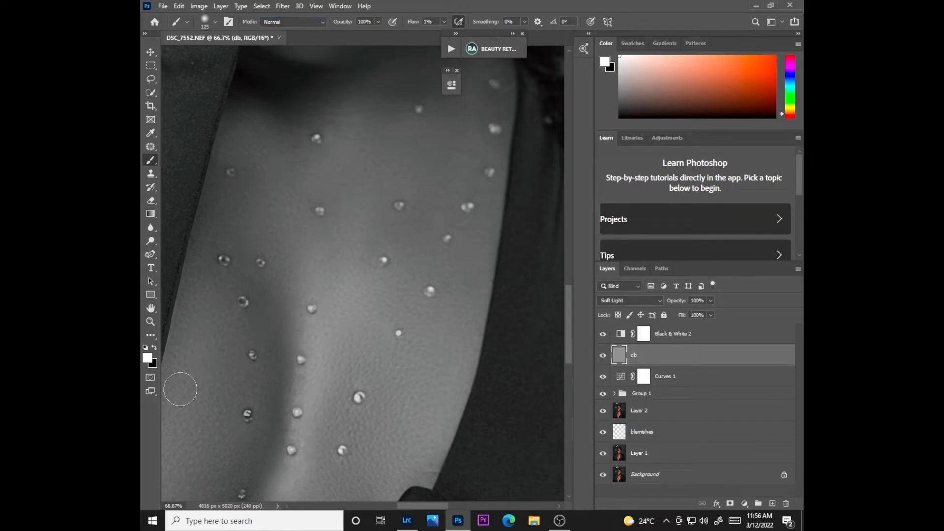
# Step: Enlarge the brush to 200 px and paint white over the chest highlights on the db layer
pyautogui.press(']')
pyautogui.press(']')
pyautogui.press(']')
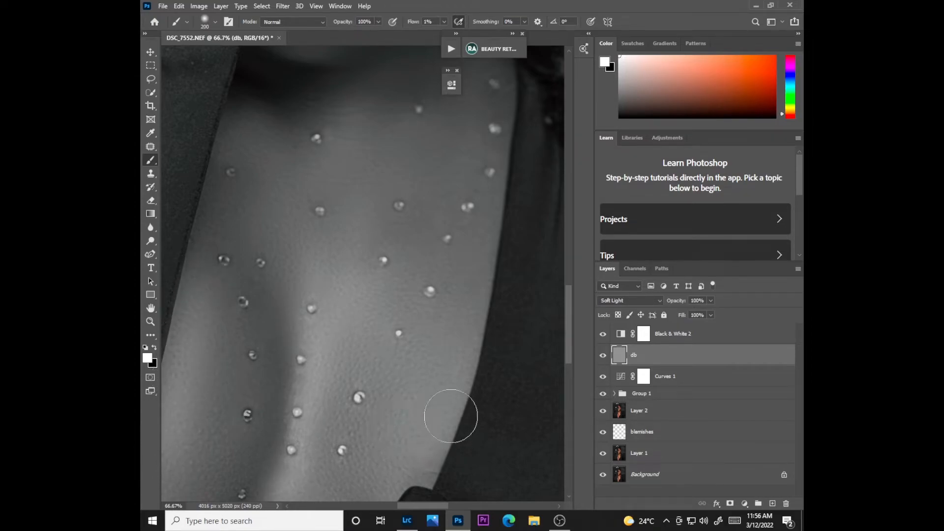
# Step: Paint white over the chin and lips on the db layer with a 90 px brush, then compare with the layer hidden
pyautogui.scroll(5, 532, 272)
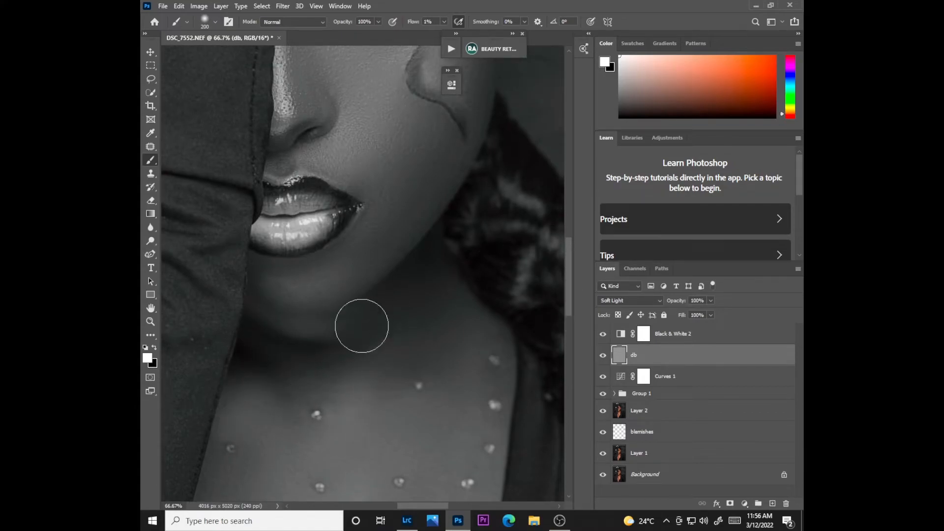
pyautogui.press('[')
pyautogui.press('[')
pyautogui.press('[')
pyautogui.press('[')
pyautogui.press('[')
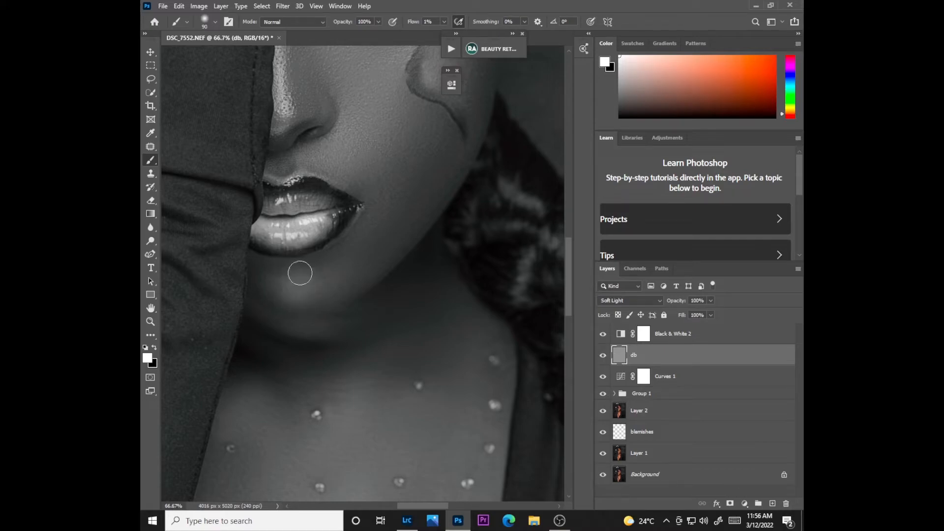
pyautogui.moveTo(282, 219)
pyautogui.mouseDown()
pyautogui.moveTo(296, 214)
pyautogui.moveTo(270, 212)
pyautogui.moveTo(305, 217)
pyautogui.mouseUp()
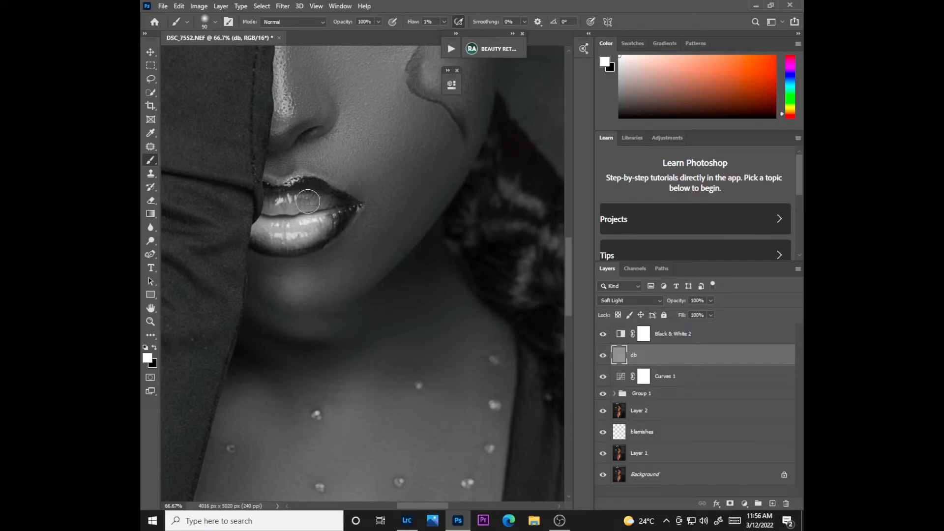
pyautogui.click(604, 356)
pyautogui.click(603, 355)
# Step: Reduce the brush to 40 px and paint white along the nose bridge down to the tip on the db layer
pyautogui.scroll(10, 571, 278)
pyautogui.press('[')
pyautogui.press('[')
pyautogui.press('[')
pyautogui.press('[')
pyautogui.press('[')
pyautogui.moveTo(280, 287)
pyautogui.mouseDown()
pyautogui.moveTo(280, 319)
pyautogui.moveTo(282, 266)
pyautogui.moveTo(277, 353)
pyautogui.mouseUp()
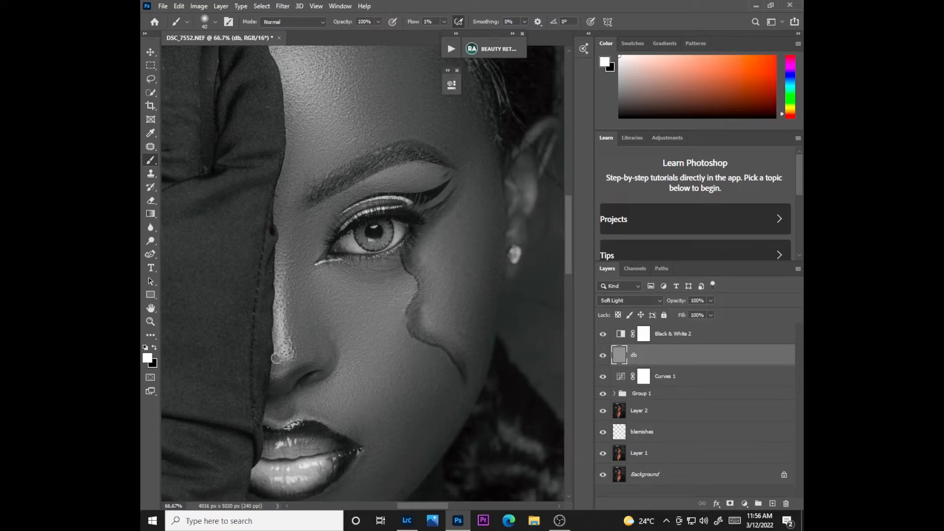
# Step: Hide the Black & White 2 layer and toggle the db layer's visibility to compare the color portrait before and after
pyautogui.hotkey('ctrl', '-')
pyautogui.hotkey('ctrl', '-')
pyautogui.hotkey('ctrl', '-')
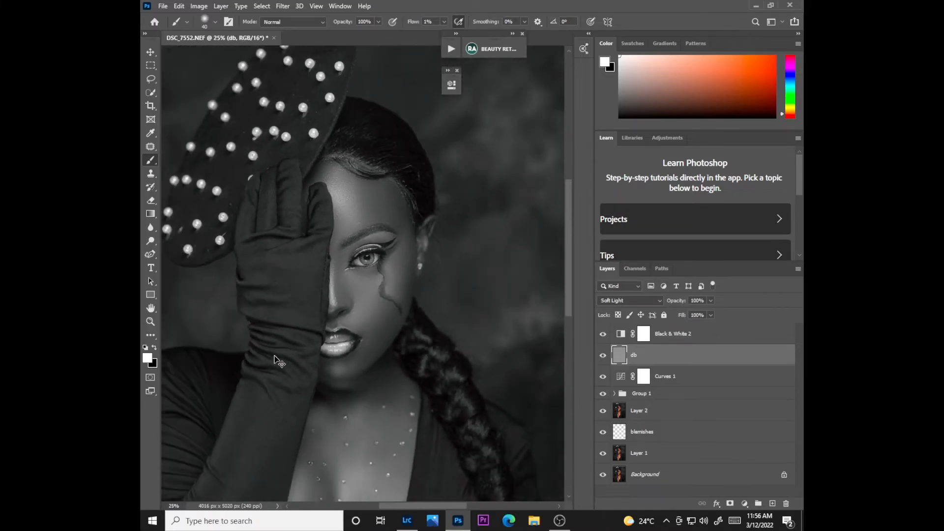
pyautogui.hotkey('ctrl', '-')
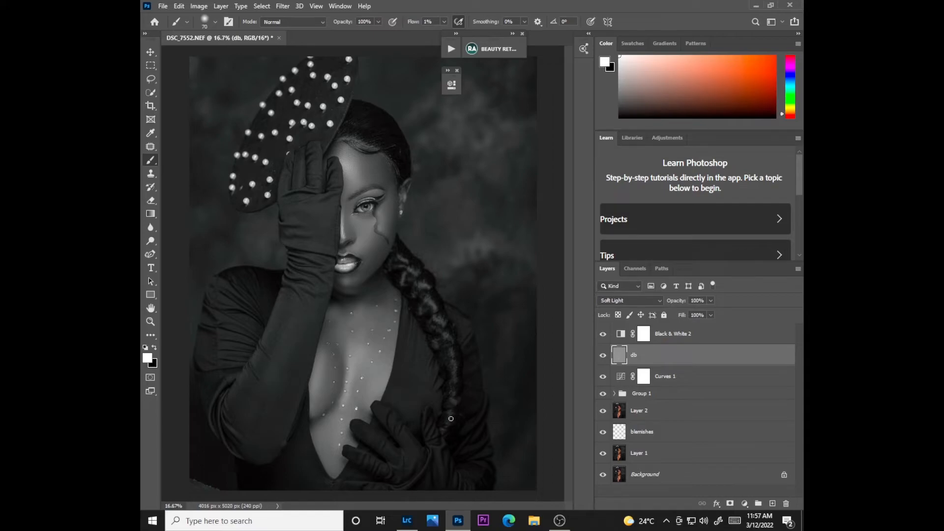
pyautogui.click(603, 335)
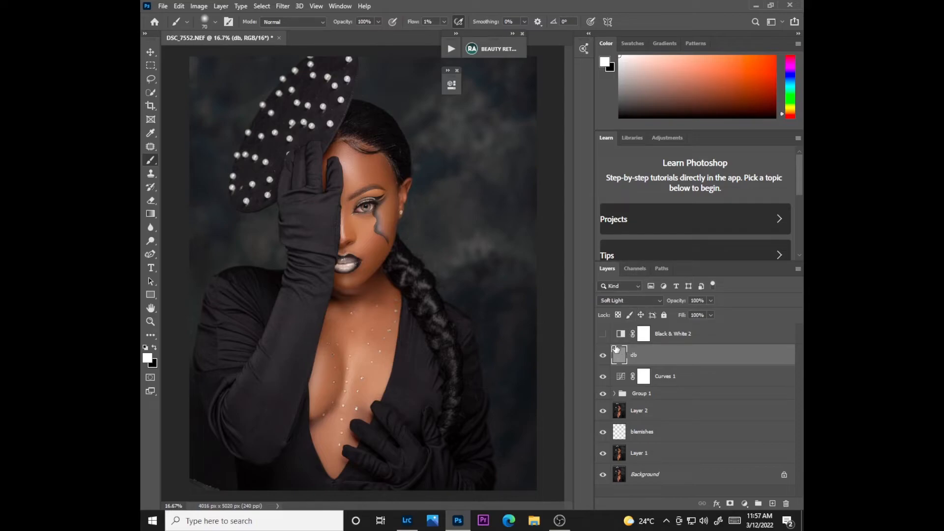
pyautogui.click(604, 356)
pyautogui.click(605, 359)
pyautogui.click(606, 360)
pyautogui.click(606, 360)
pyautogui.click(606, 363)
pyautogui.click(606, 364)
pyautogui.click(605, 361)
pyautogui.click(603, 356)
# Step: Group all layers from Black & White 2 down to Layer 1, leaving the Background outside
pyautogui.click(644, 334)
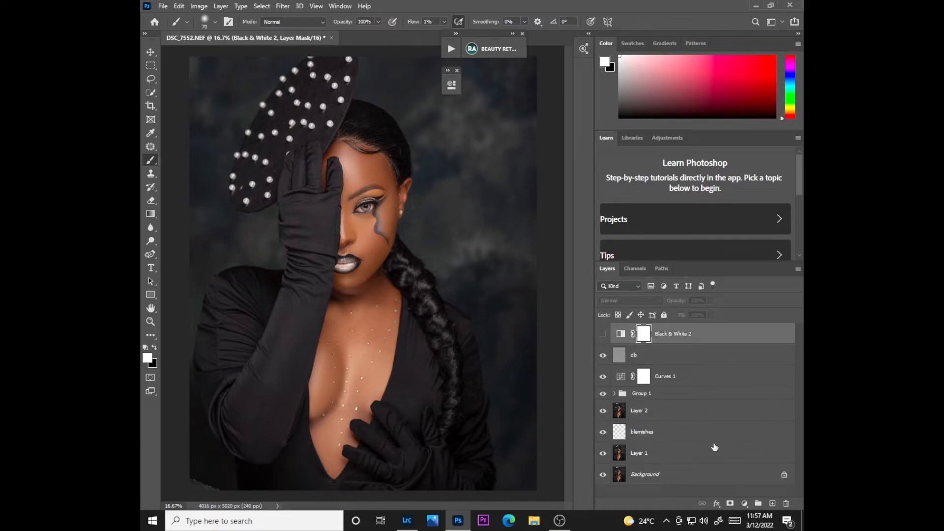
pyautogui.click(654, 492)
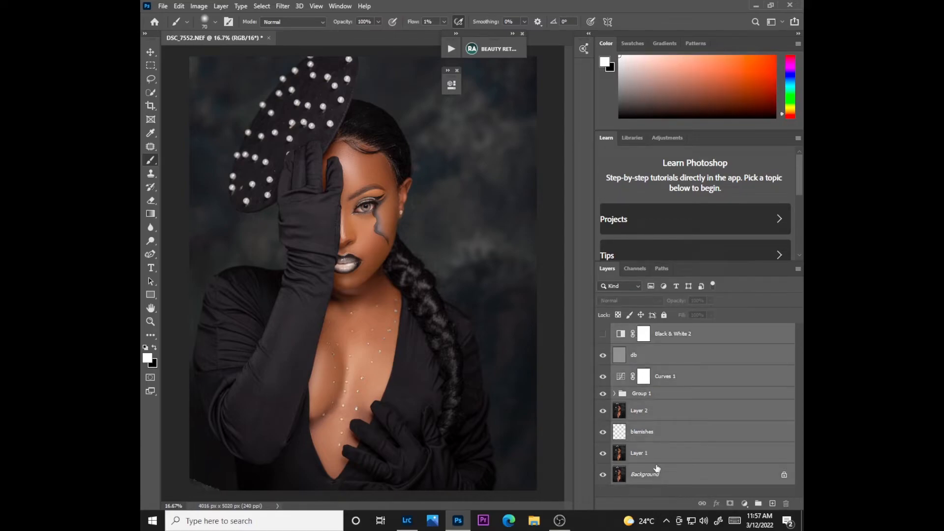
pyautogui.click(681, 336)
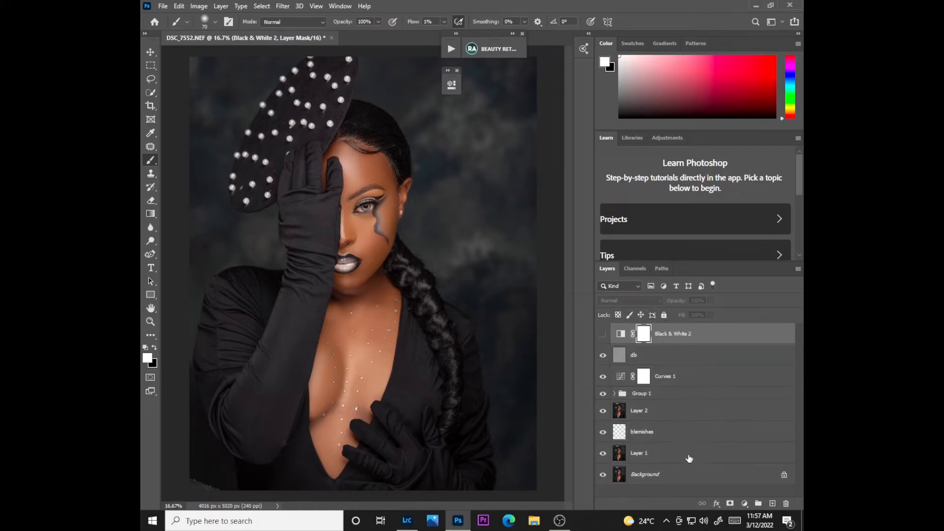
pyautogui.keyDown('shift'); pyautogui.click(658, 456); pyautogui.keyUp('shift')
pyautogui.hotkey('ctrl', 'g')
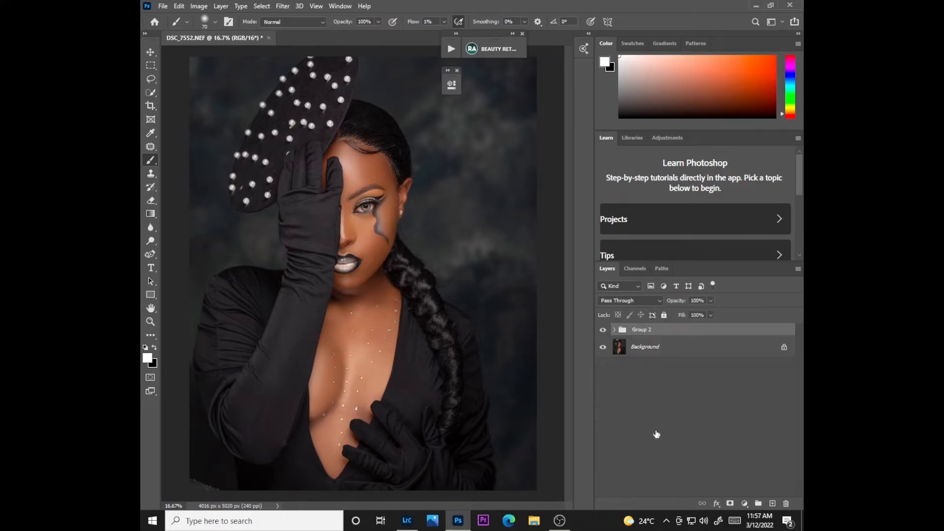
# Step: Toggle the new group's visibility to compare the retouched portrait with the original
pyautogui.click(605, 333)
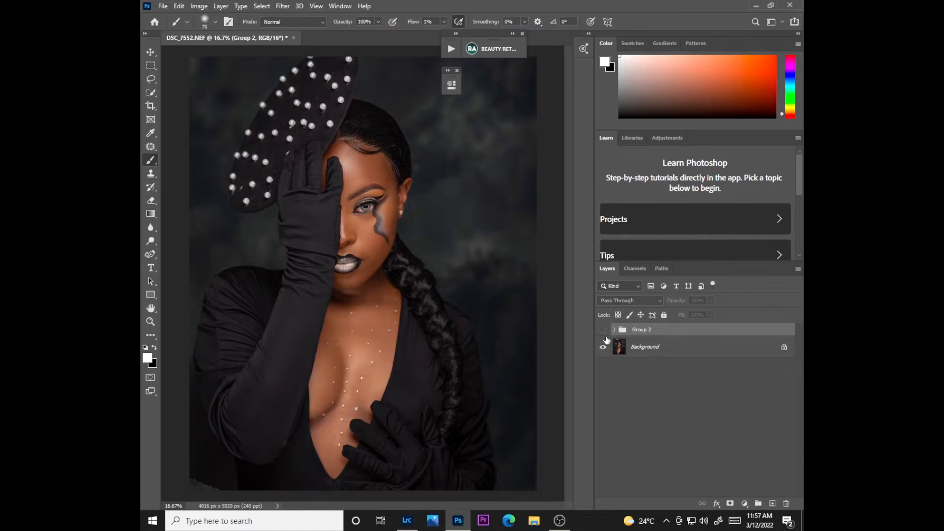
pyautogui.click(604, 332)
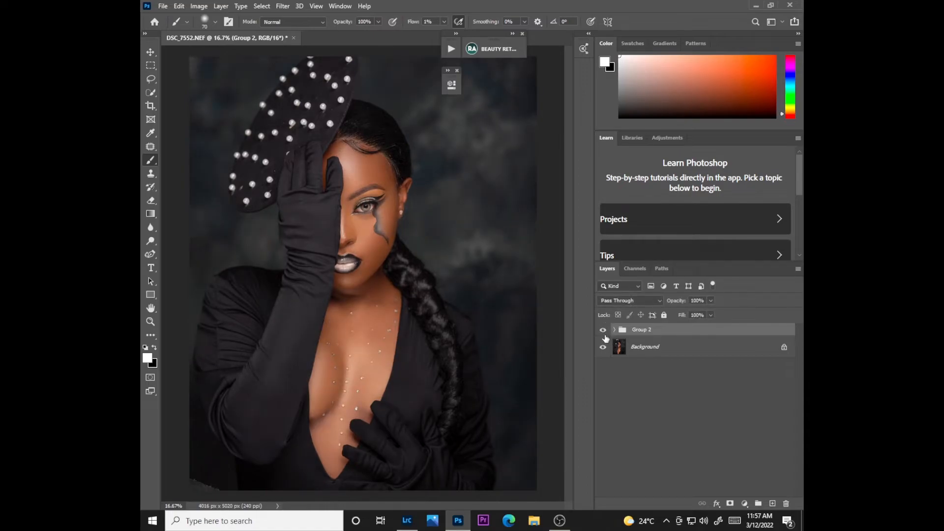
pyautogui.click(605, 333)
pyautogui.click(603, 330)
# Step: Lower the opacity of the db layer inside Group 2 to about 55% and collapse the group
pyautogui.click(614, 330)
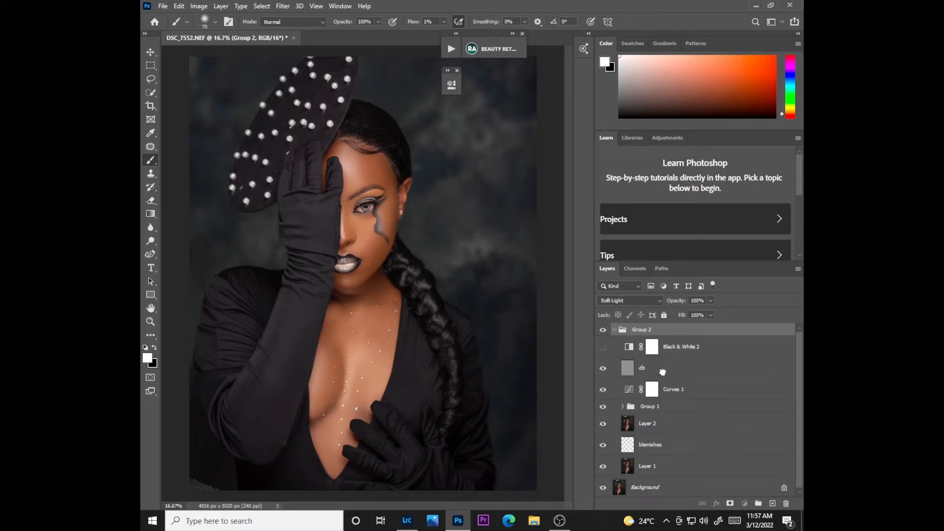
pyautogui.click(654, 372)
pyautogui.click(711, 300)
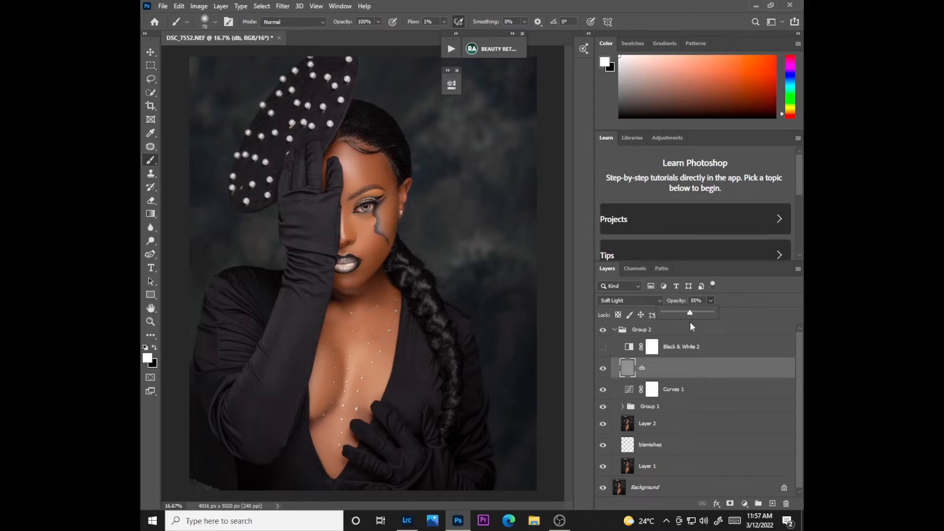
pyautogui.click(615, 330)
pyautogui.click(614, 330)
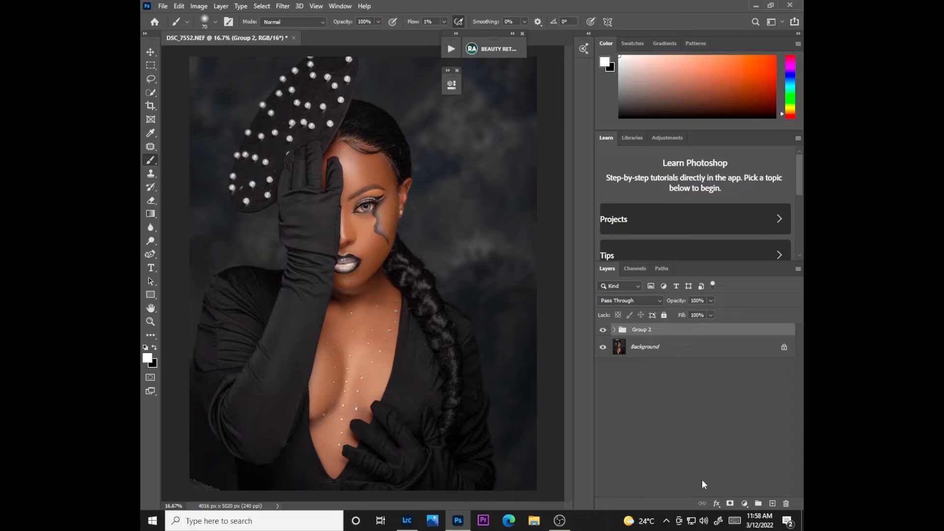
# Step: Add a Selective Color adjustment layer above the group and slightly reduce Cyan and Yellow in the Yellows
pyautogui.click(745, 503)
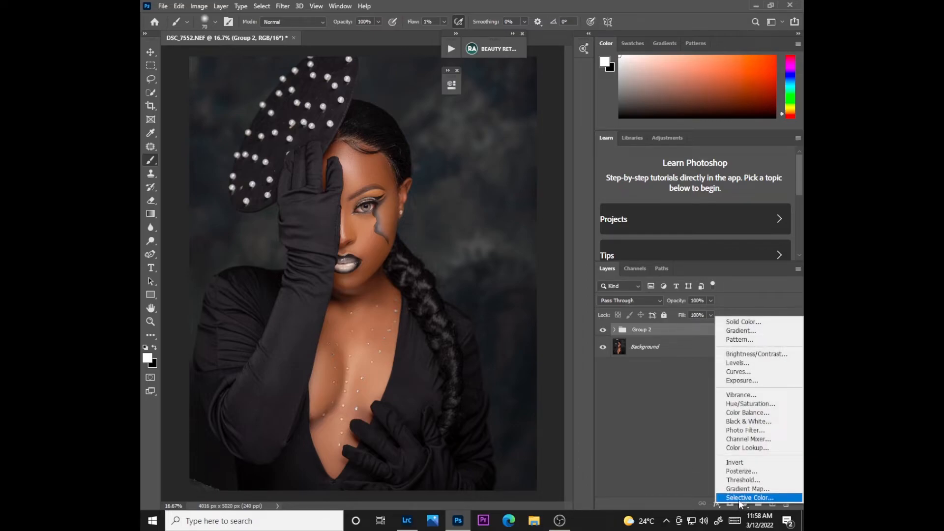
pyautogui.click(738, 498)
pyautogui.click(514, 126)
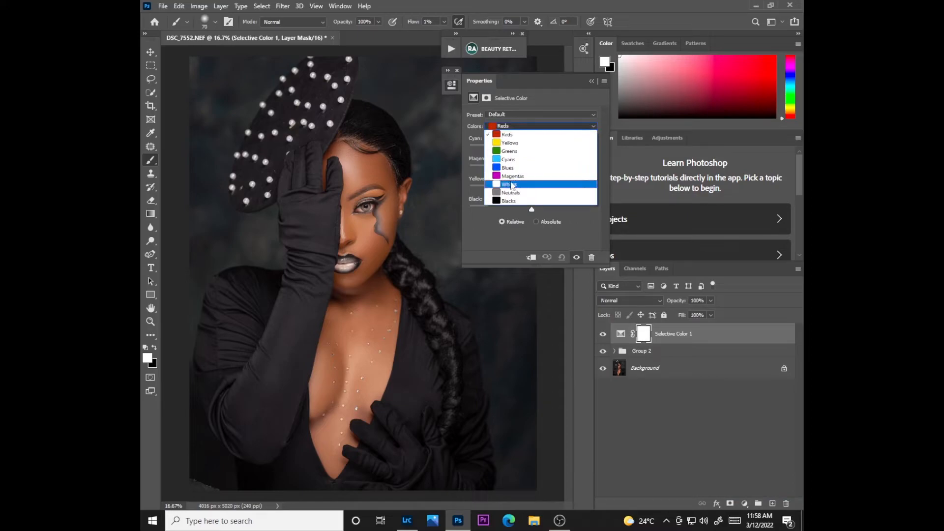
pyautogui.click(510, 144)
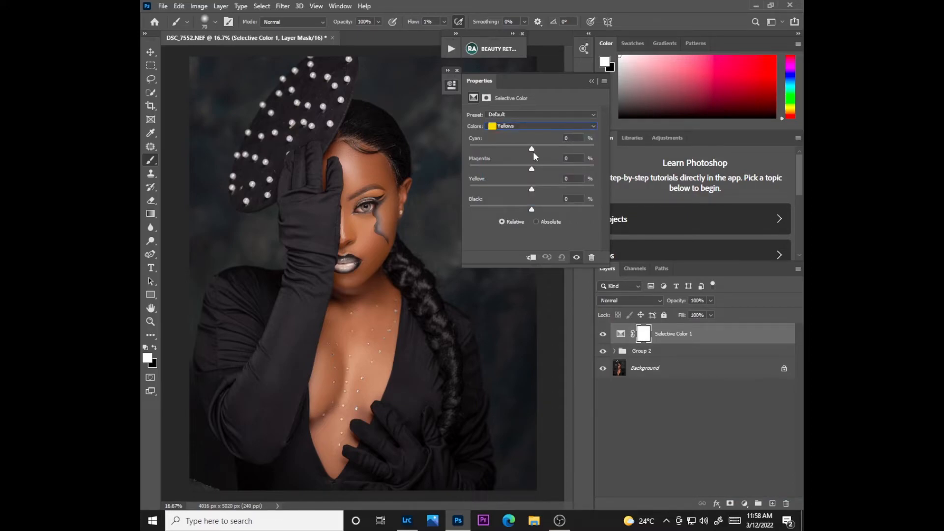
pyautogui.moveTo(531, 146); pyautogui.dragTo(527, 152)
pyautogui.moveTo(533, 193); pyautogui.dragTo(530, 193)
# Step: Slightly increase Black in the Blacks range of the Selective Color adjustment
pyautogui.click(527, 126)
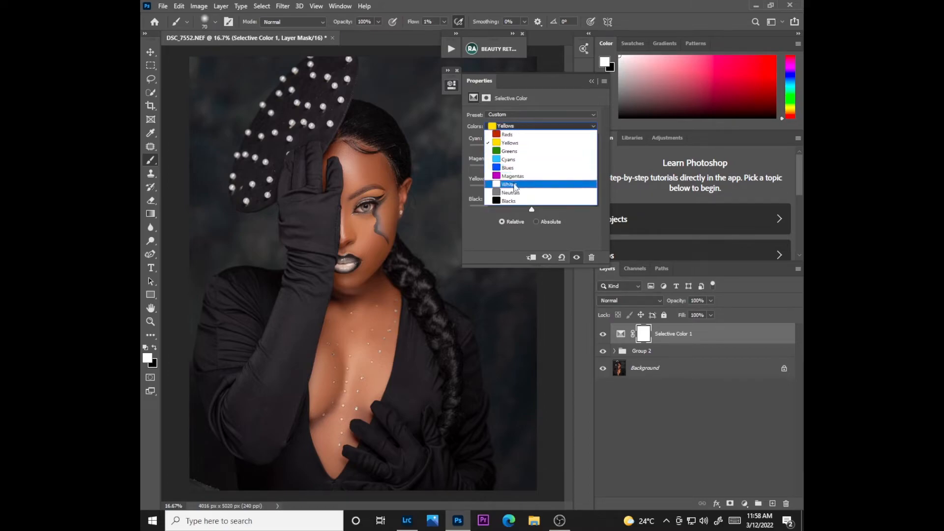
pyautogui.click(513, 200)
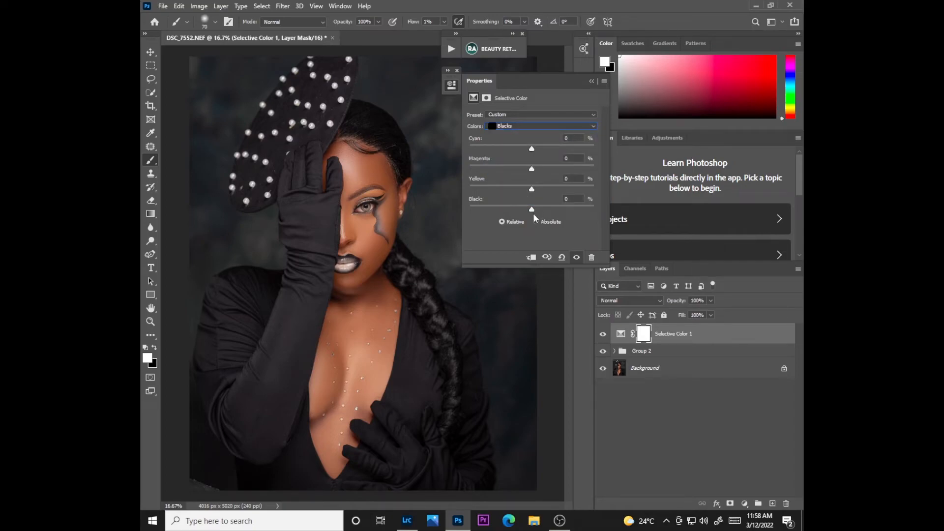
pyautogui.moveTo(532, 209); pyautogui.dragTo(533, 208)
pyautogui.click(592, 81)
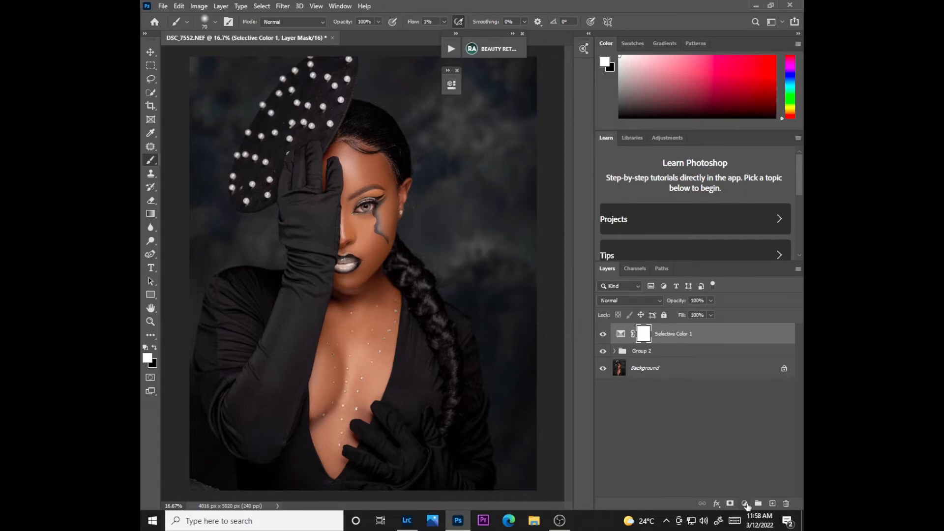
# Step: Add a Color Lookup adjustment layer and load the 3D LUT file DSC_2568.CUBE from the 2022 lut 1 folder
pyautogui.click(745, 504)
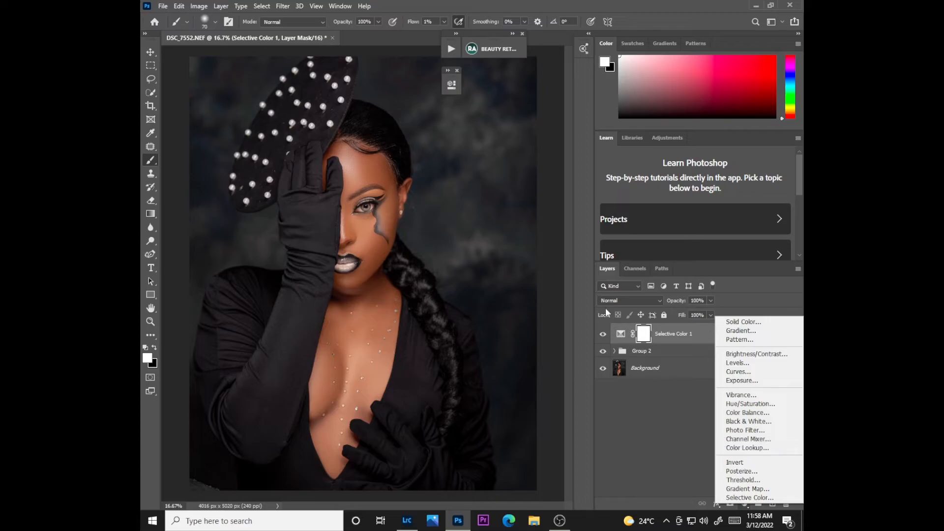
pyautogui.click(747, 448)
pyautogui.click(530, 117)
pyautogui.click(533, 126)
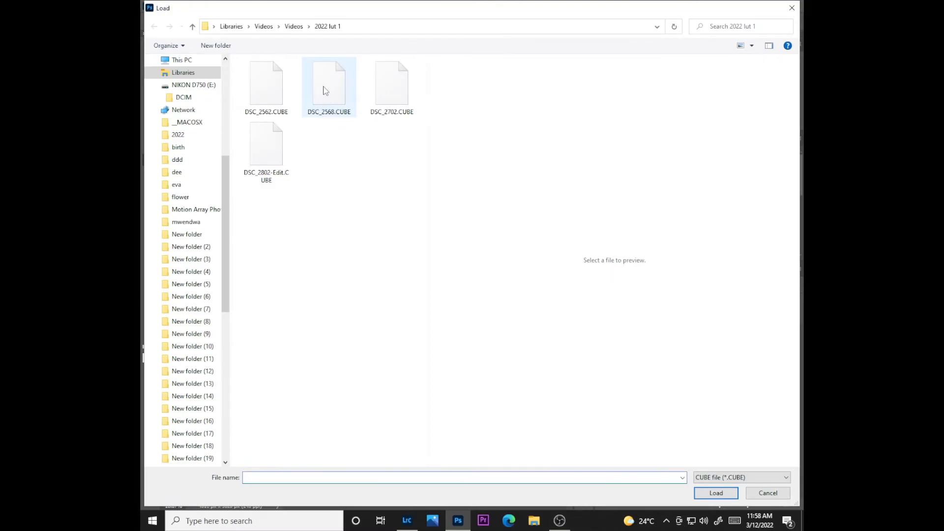
pyautogui.click(328, 90)
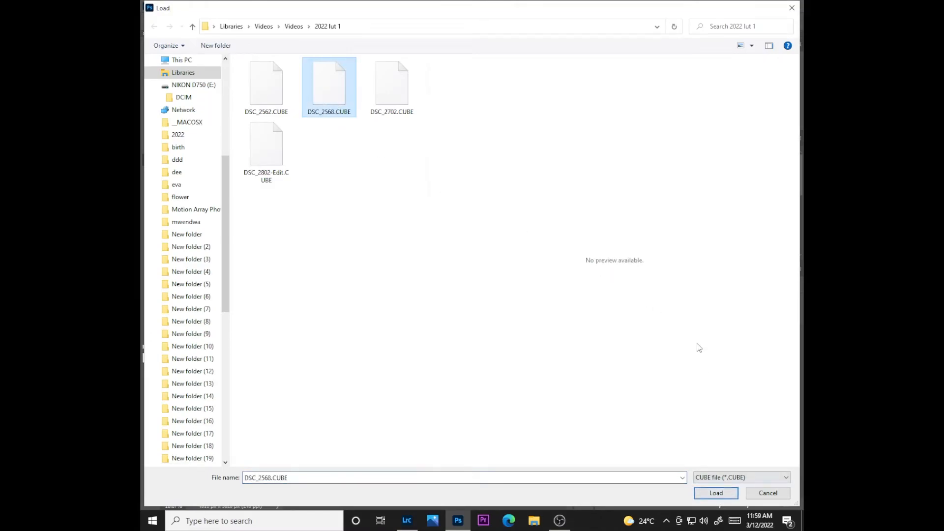
pyautogui.click(716, 493)
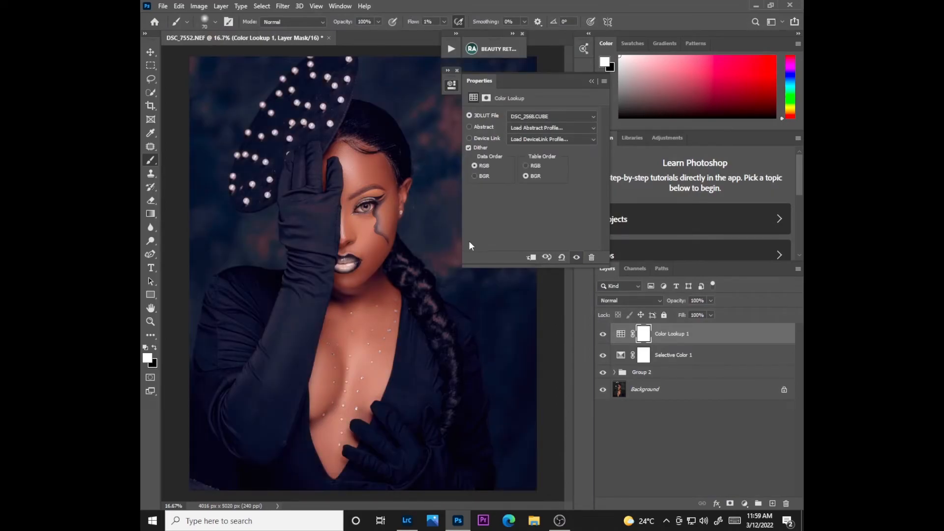
pyautogui.click(592, 82)
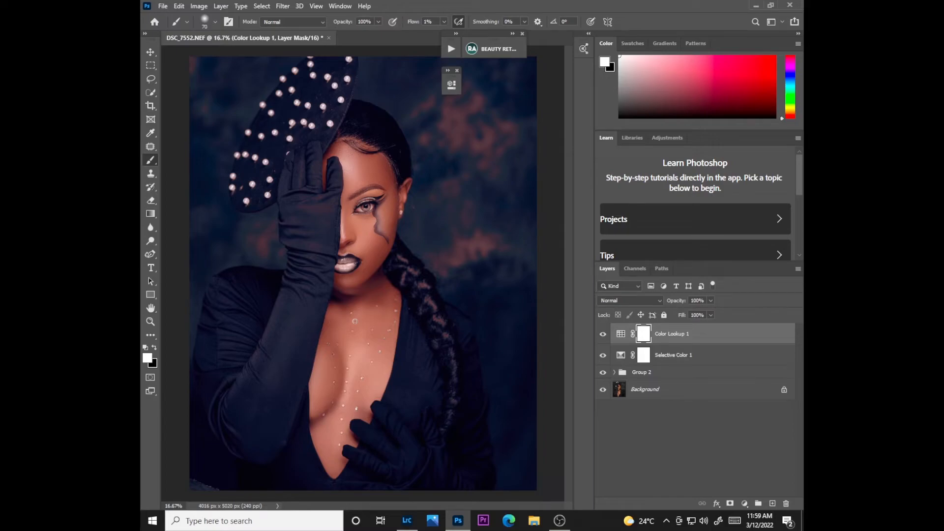
# Step: Lower the Color Lookup layer's opacity to 13%, toggling its visibility to compare the grade
pyautogui.click(709, 315)
pyautogui.moveTo(680, 313); pyautogui.dragTo(675, 313)
pyautogui.click(603, 338)
pyautogui.click(603, 338)
pyautogui.moveTo(711, 300); pyautogui.dragTo(709, 313)
# Step: Add a Photo Filter adjustment layer above the Color Lookup layer and switch it to a cooling filter preset
pyautogui.click(745, 504)
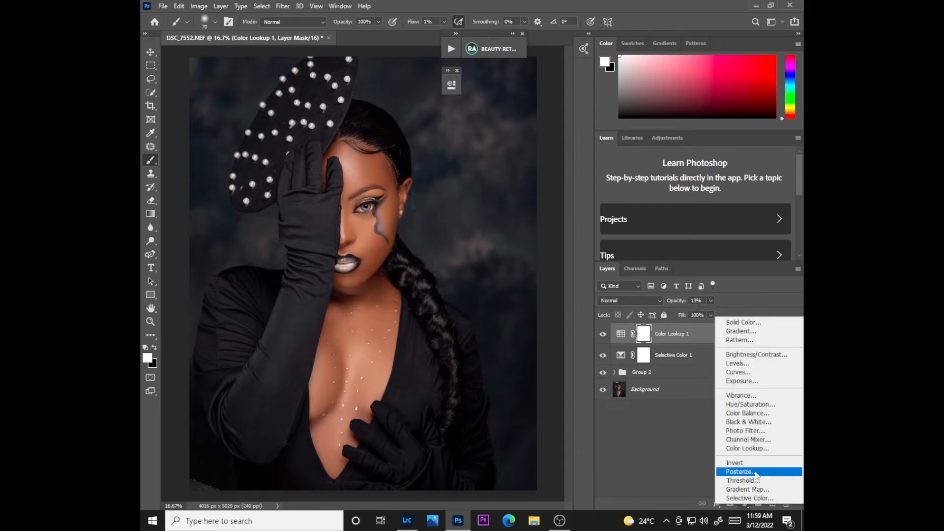
pyautogui.click(746, 430)
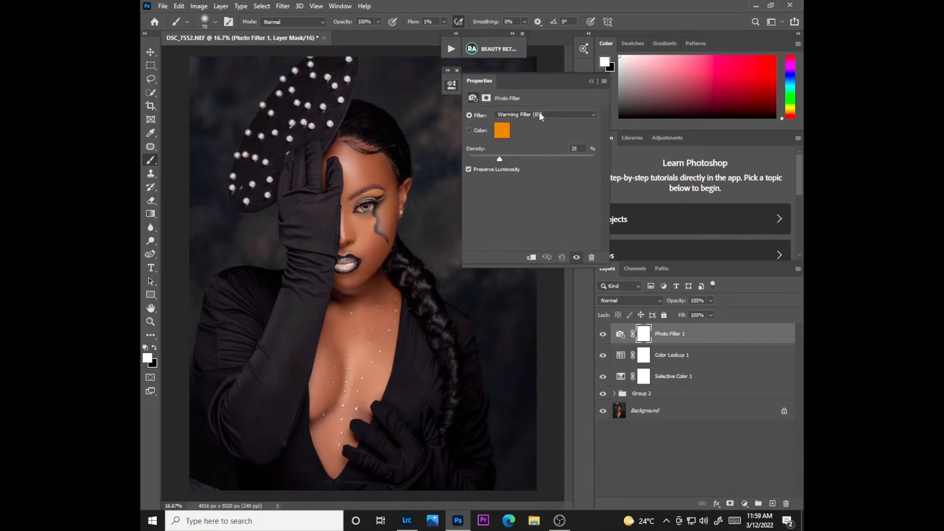
pyautogui.click(539, 114)
pyautogui.click(510, 167)
pyautogui.click(592, 81)
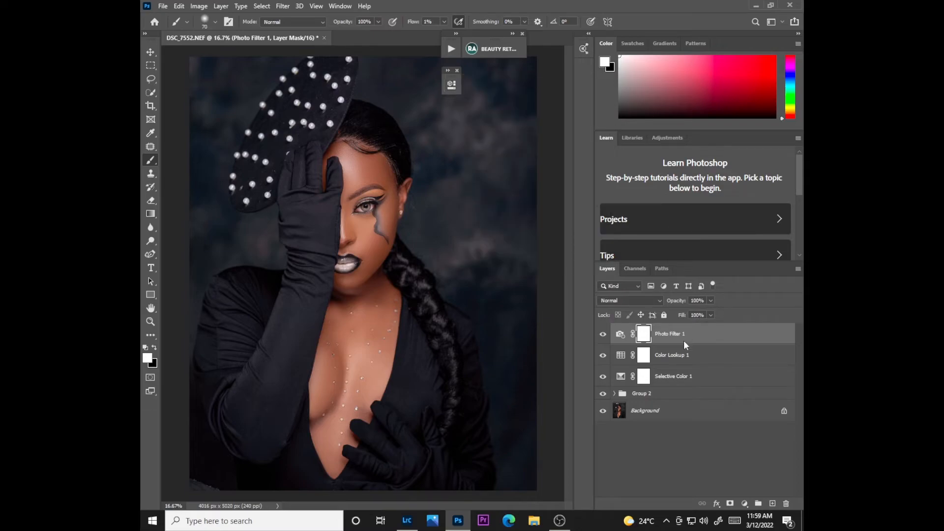
# Step: Raise the Color Lookup 1 layer's opacity to about 27%
pyautogui.click(683, 356)
pyautogui.moveTo(711, 301); pyautogui.dragTo(712, 314)
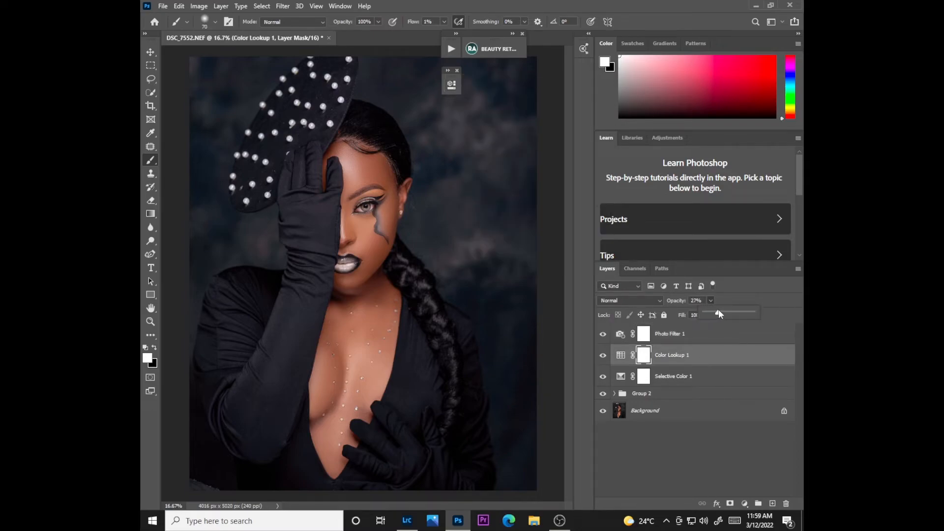
pyautogui.moveTo(720, 314); pyautogui.dragTo(716, 316)
# Step: Group the Photo Filter, Color Lookup and Selective Color layers, and toggle the group's visibility to compare the grade
pyautogui.click(672, 337)
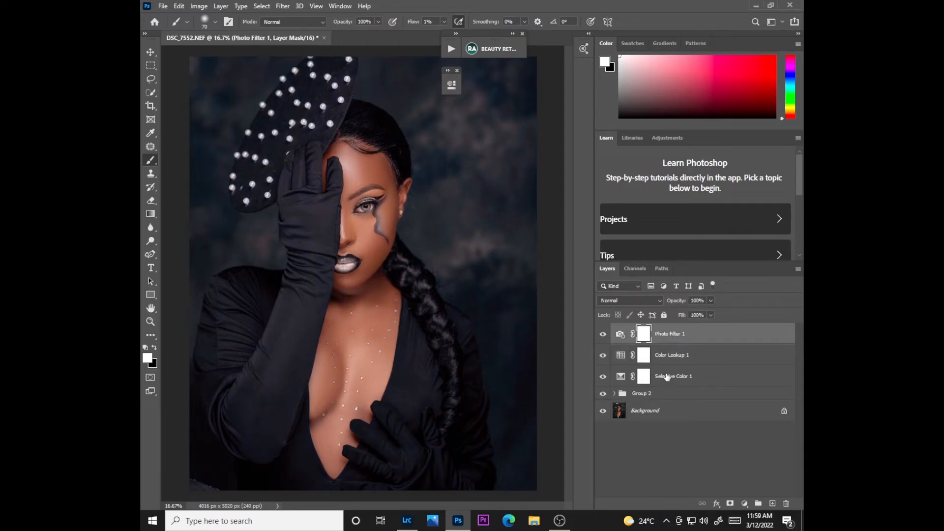
pyautogui.keyDown('shift'); pyautogui.click(667, 377); pyautogui.keyUp('shift')
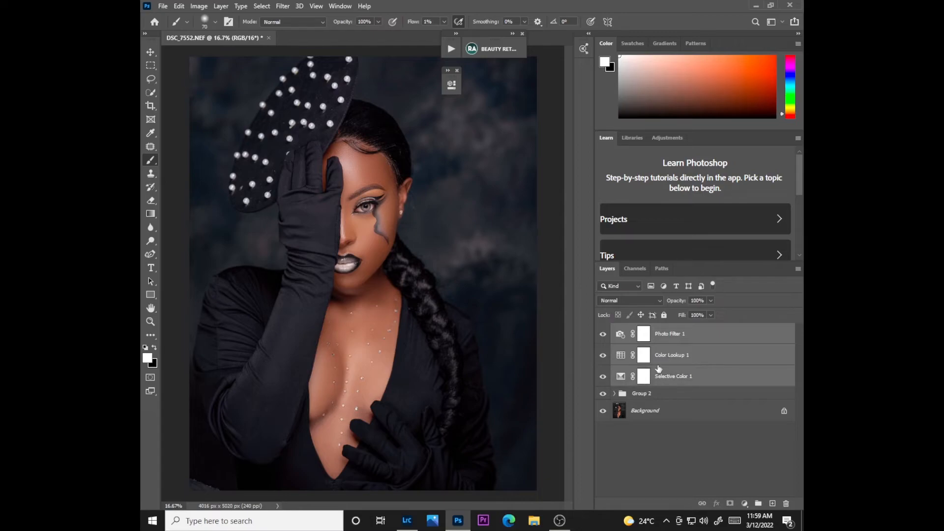
pyautogui.hotkey('ctrl', 'g')
pyautogui.click(604, 330)
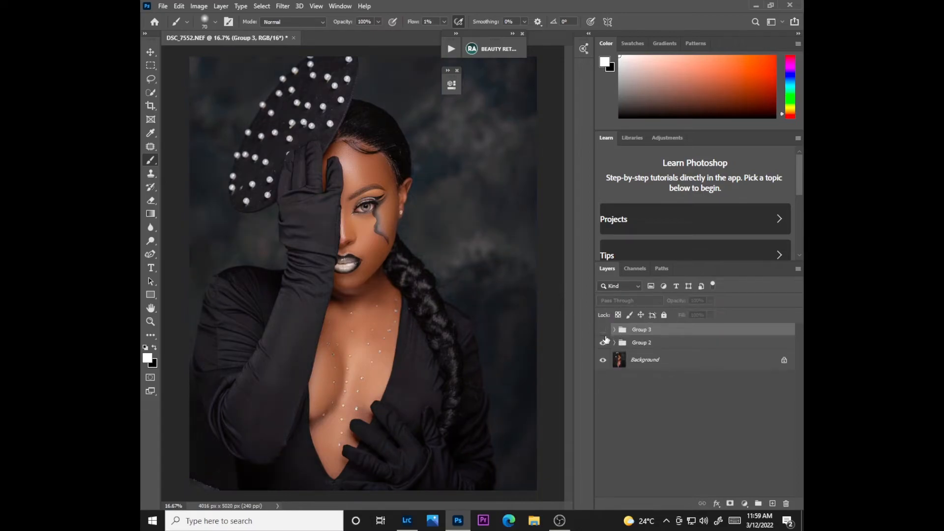
pyautogui.click(603, 330)
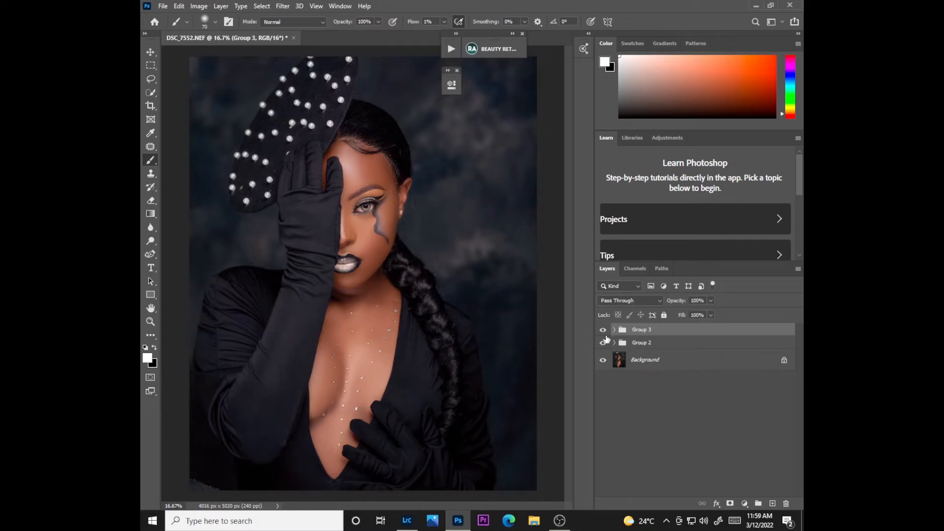
pyautogui.click(603, 331)
pyautogui.click(604, 330)
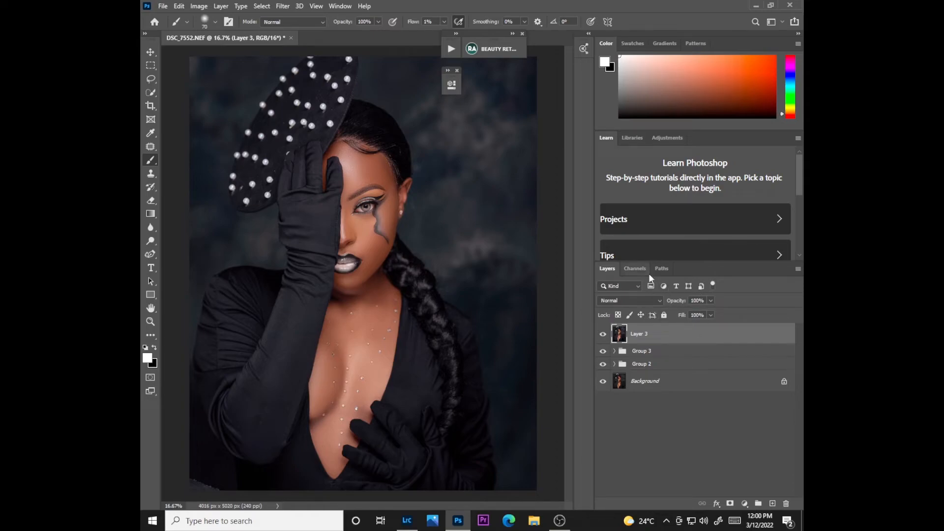
# Step: Select the subject on the merged top layer and subtract the background area beside the hat with the Quick Selection tool
pyautogui.click(261, 6)
pyautogui.click(274, 130)
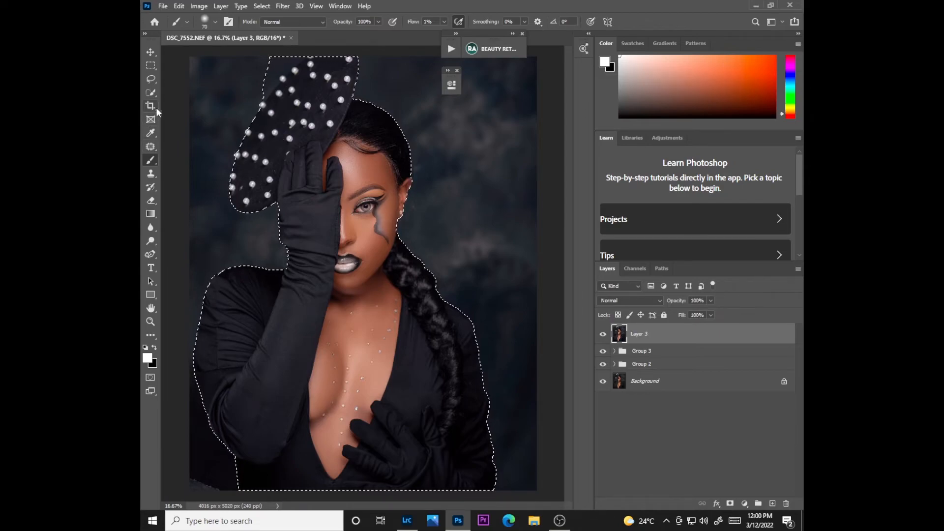
pyautogui.click(151, 92)
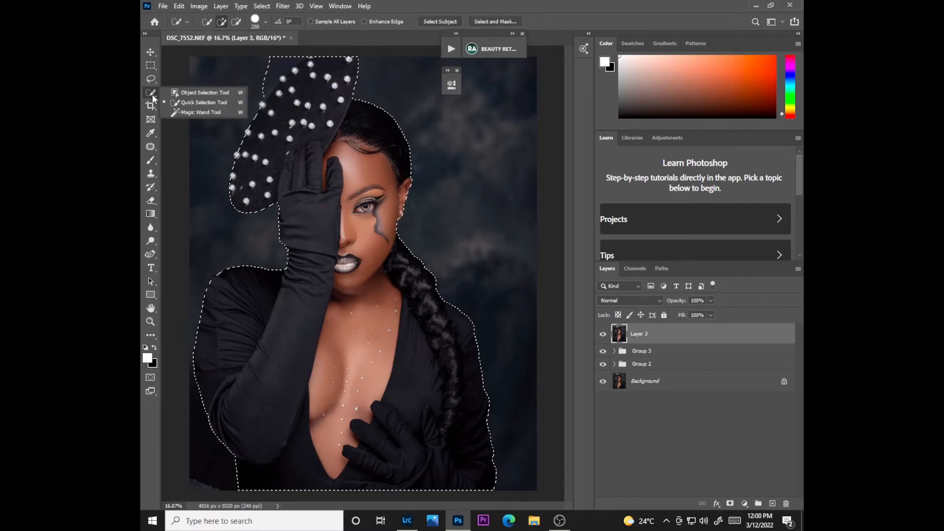
pyautogui.click(187, 103)
pyautogui.click(236, 21)
pyautogui.moveTo(246, 90)
pyautogui.mouseDown()
pyautogui.moveTo(268, 69)
pyautogui.moveTo(255, 89)
pyautogui.mouseUp()
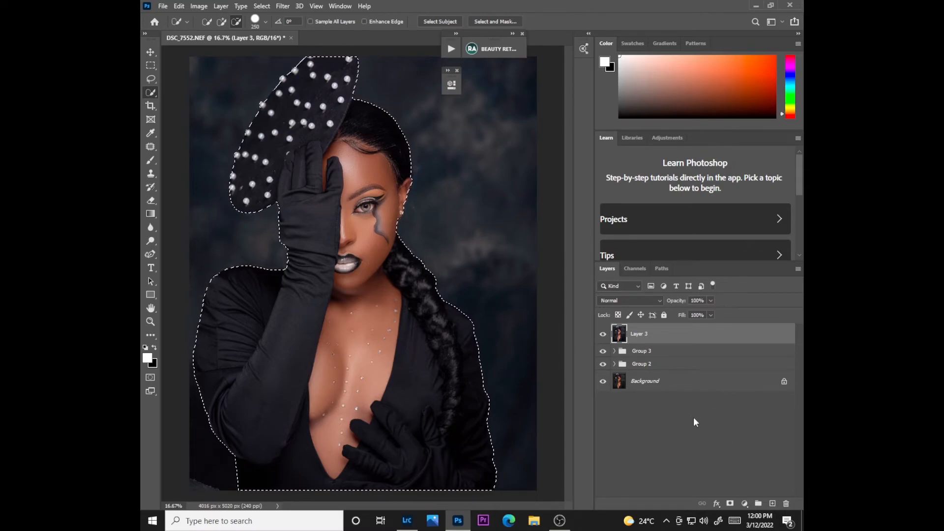
pyautogui.click(745, 504)
pyautogui.click(736, 498)
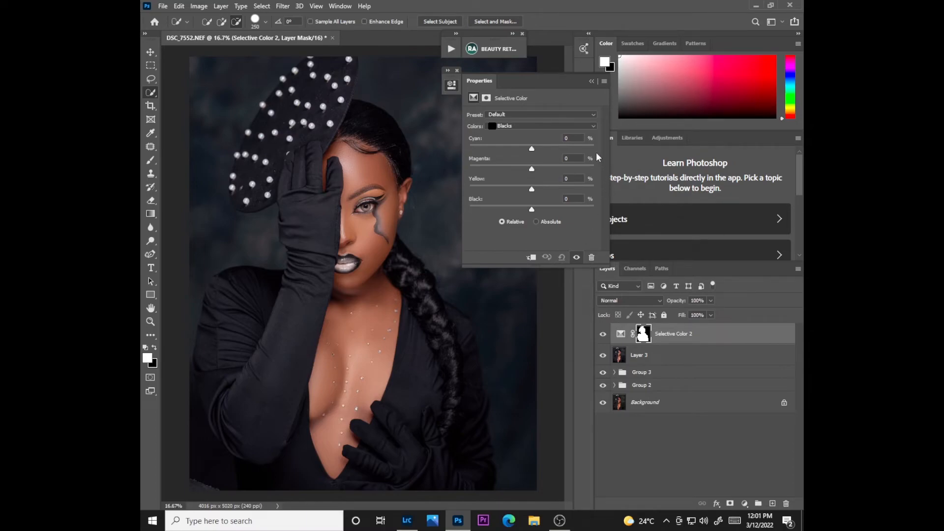
pyautogui.click(591, 81)
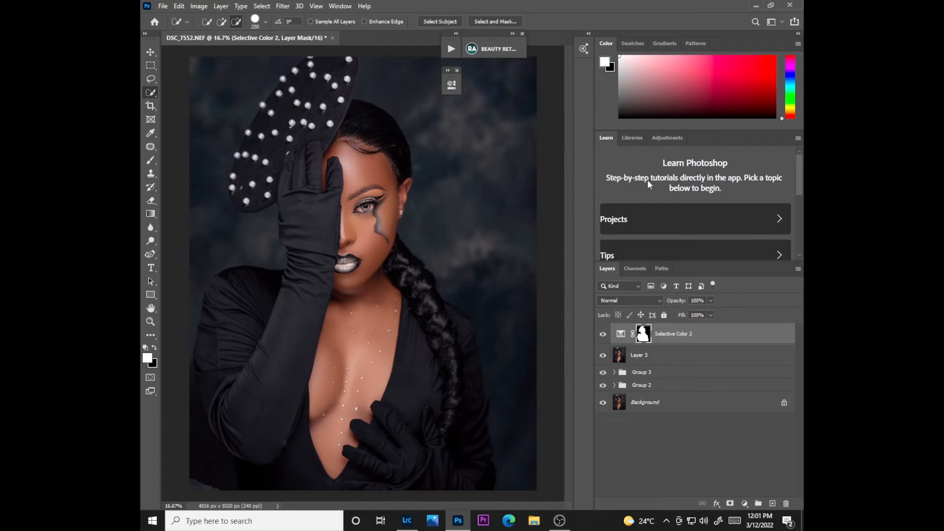
pyautogui.doubleClick(620, 335)
pyautogui.click(521, 127)
pyautogui.click(510, 143)
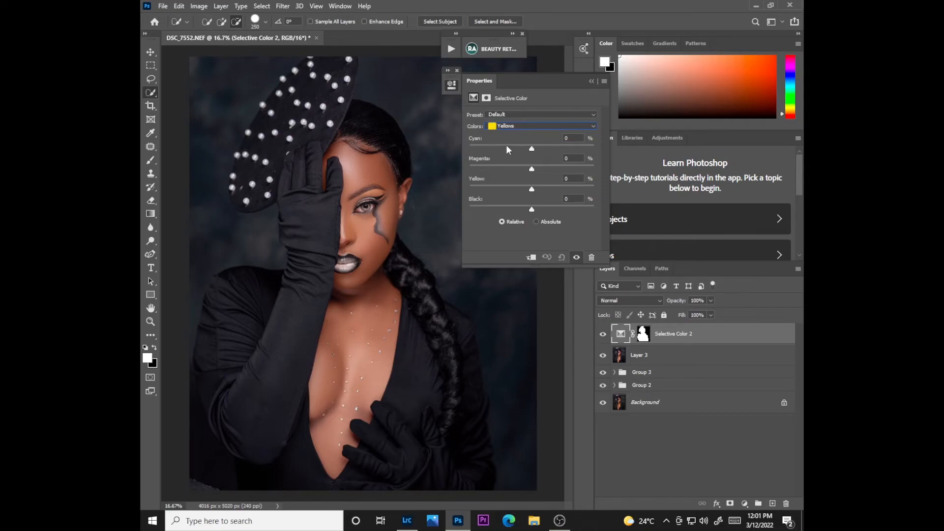
pyautogui.moveTo(510, 149); pyautogui.dragTo(465, 158)
pyautogui.moveTo(560, 148); pyautogui.dragTo(496, 150)
pyautogui.hotkey('ctrl', 'z')
pyautogui.hotkey('ctrl', 'z')
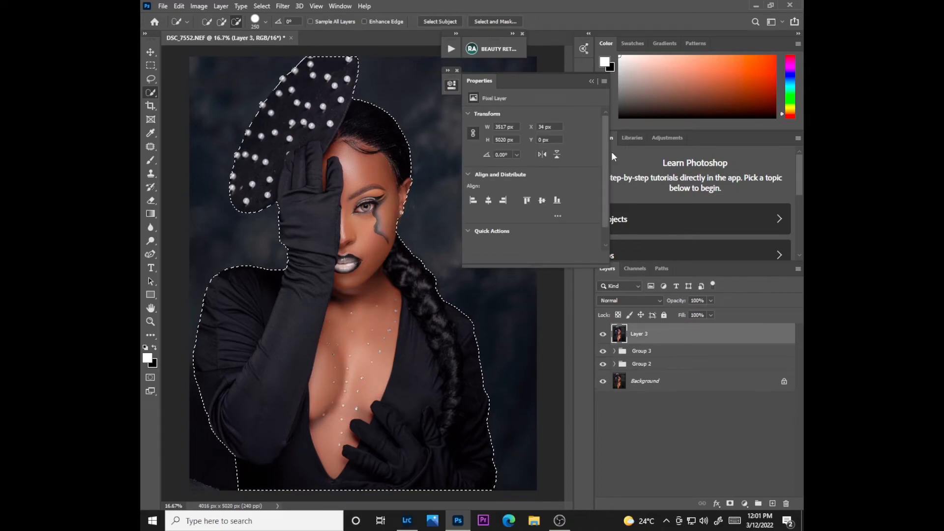
pyautogui.click(592, 81)
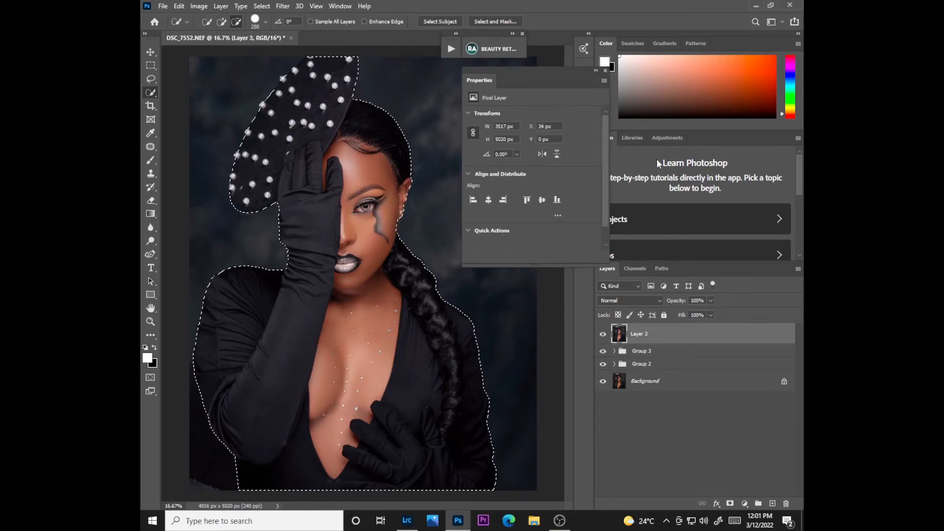
pyautogui.click(596, 70)
# Step: Add a Selective Color adjustment layer from the subject selection and invert its mask to target the background
pyautogui.click(744, 504)
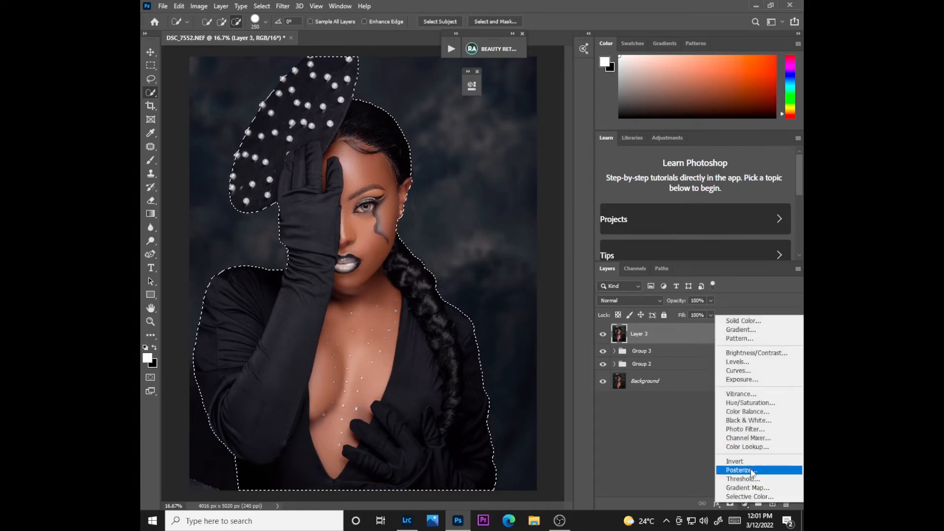
pyautogui.click(746, 497)
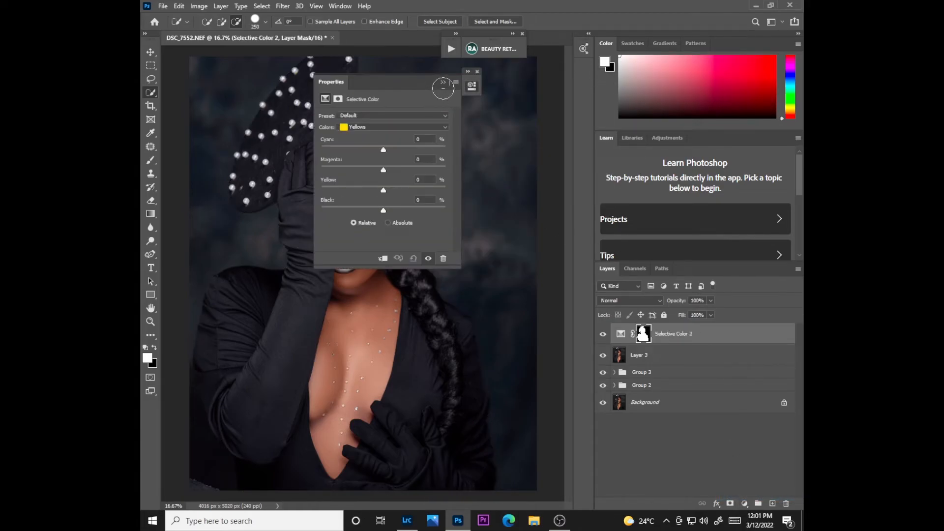
pyautogui.click(444, 82)
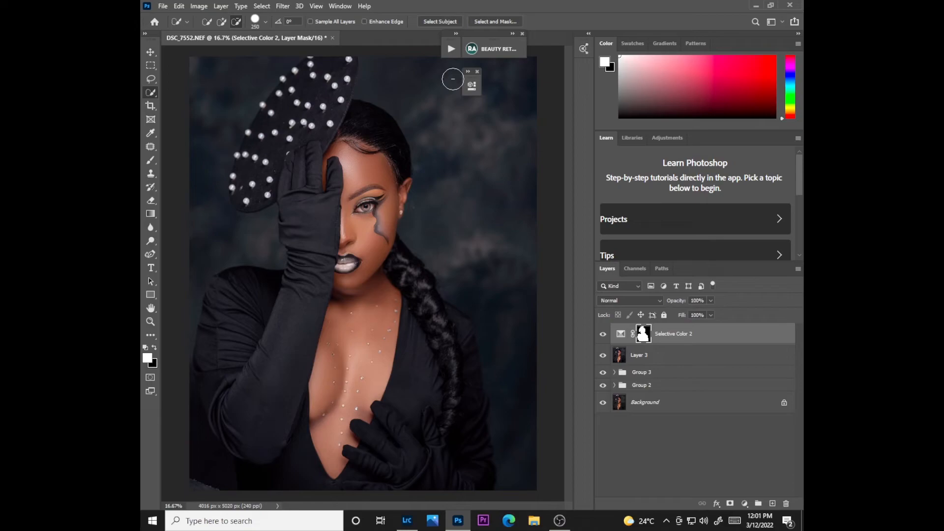
pyautogui.hotkey('ctrl', 'i')
# Step: View the Selective Color 2 layer mask on its own, feather it by 2.5 px, and return to the normal image view
pyautogui.keyDown('alt'); pyautogui.click(649, 337); pyautogui.keyUp('alt')
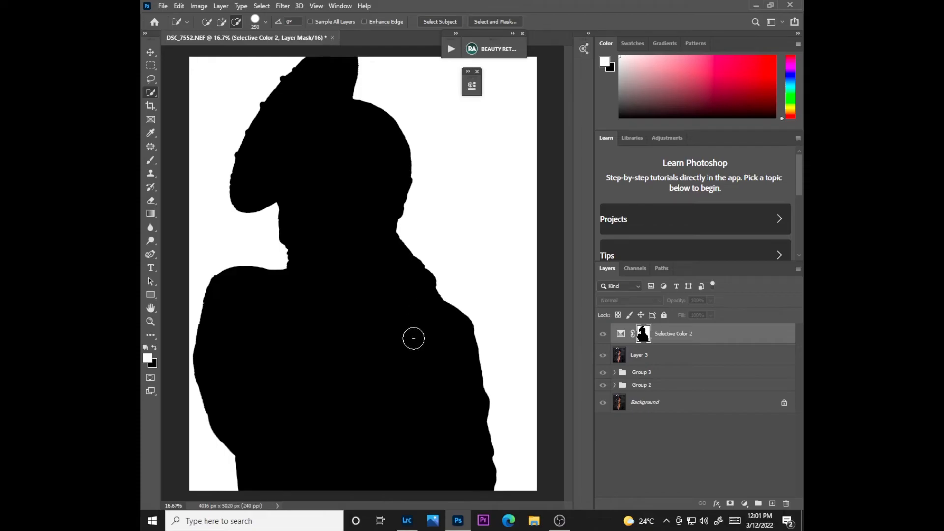
pyautogui.click(622, 336)
pyautogui.click(641, 340)
pyautogui.keyDown('alt'); pyautogui.click(642, 338); pyautogui.keyUp('alt')
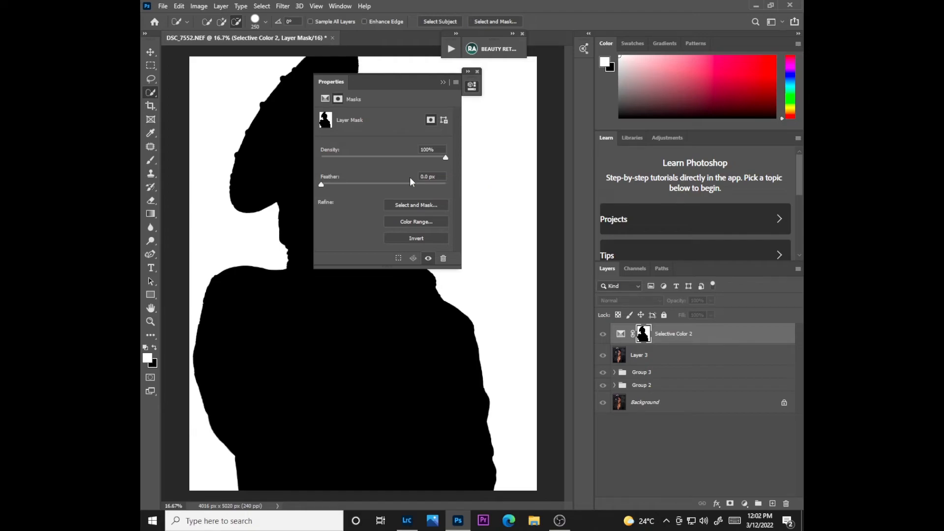
pyautogui.moveTo(419, 87); pyautogui.dragTo(528, 94)
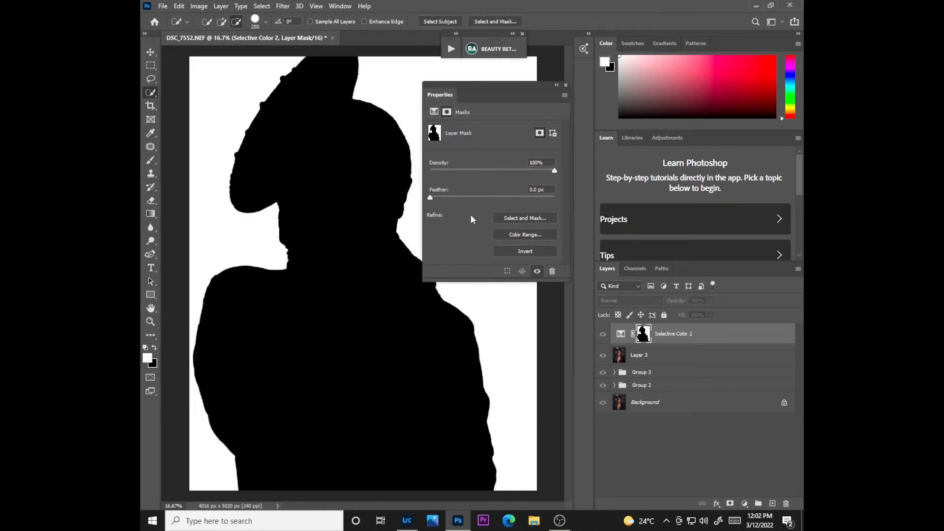
pyautogui.moveTo(430, 198); pyautogui.dragTo(444, 202)
pyautogui.moveTo(448, 199); pyautogui.dragTo(447, 200)
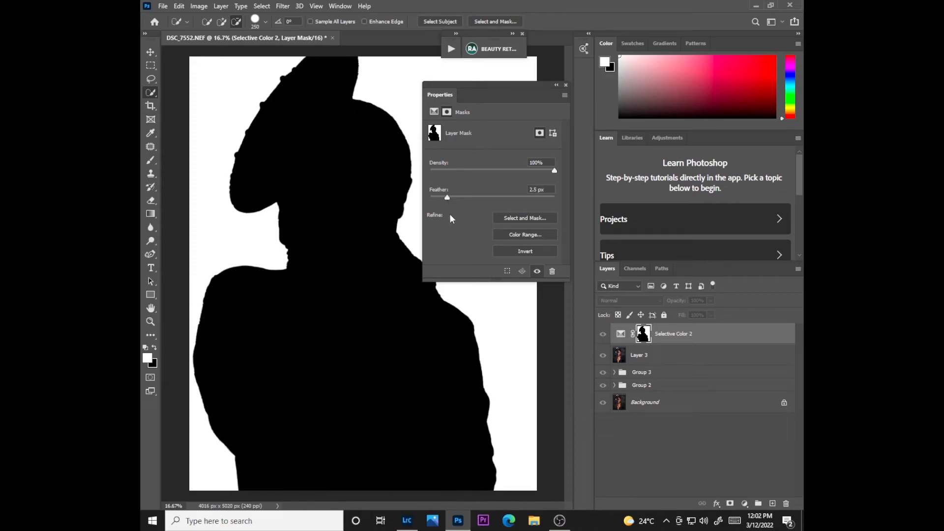
pyautogui.click(558, 85)
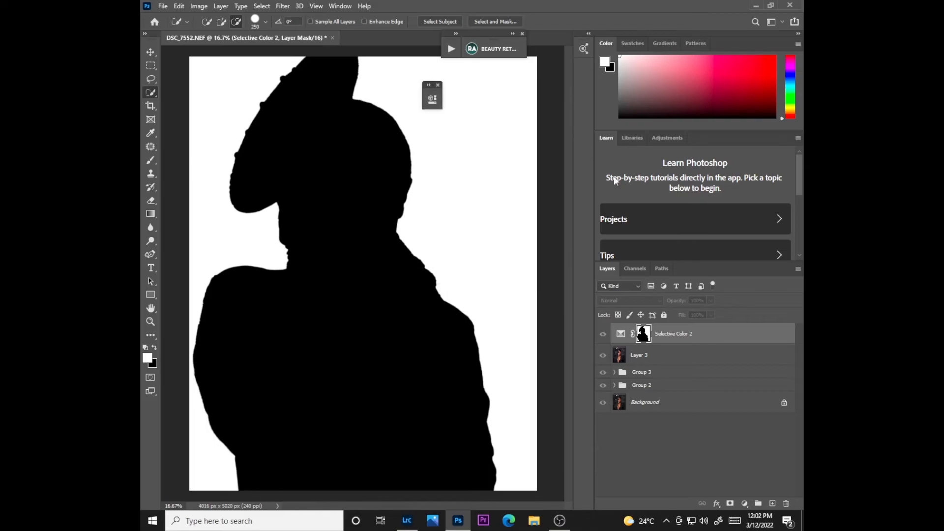
pyautogui.keyDown('alt'); pyautogui.click(643, 338); pyautogui.keyUp('alt')
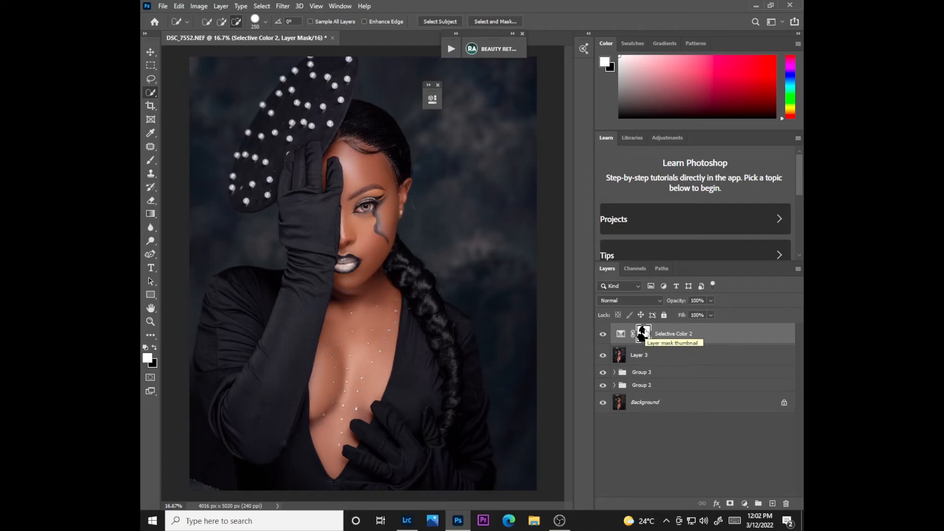
# Step: In the Blacks range of Selective Color 2, set Cyan to +7, Magenta to -5, Yellow to +4 and Black to +4 to tint the background green
pyautogui.doubleClick(621, 338)
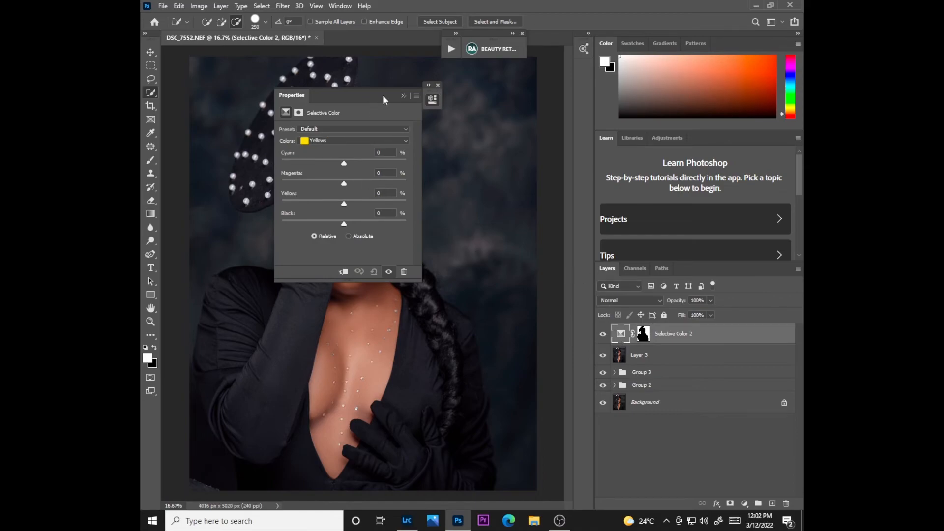
pyautogui.moveTo(379, 95); pyautogui.dragTo(507, 95)
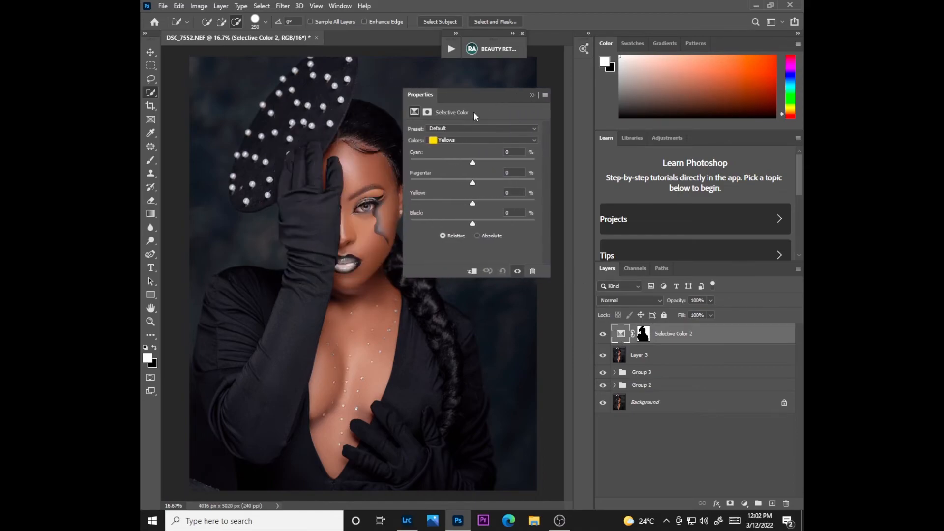
pyautogui.click(463, 143)
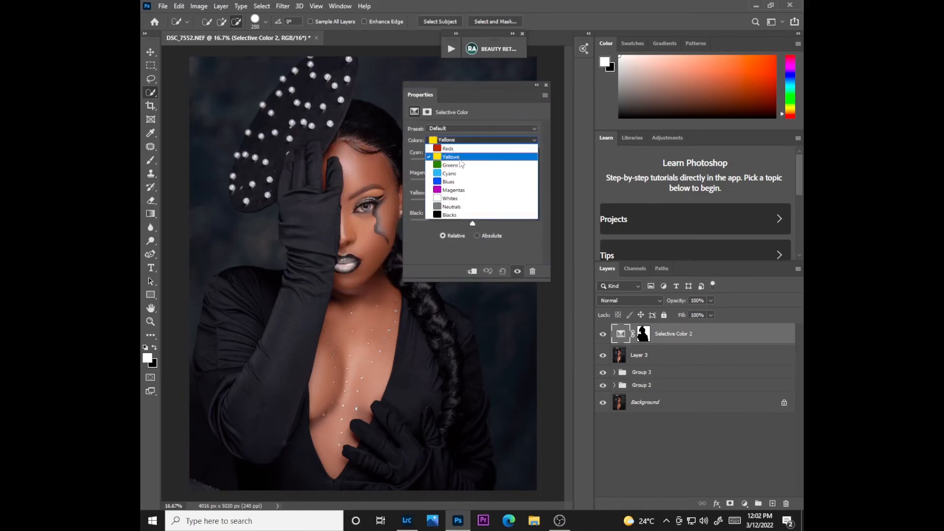
pyautogui.click(448, 215)
pyautogui.moveTo(499, 112)
pyautogui.mouseDown()
pyautogui.moveTo(462, 128)
pyautogui.moveTo(414, 173)
pyautogui.mouseUp()
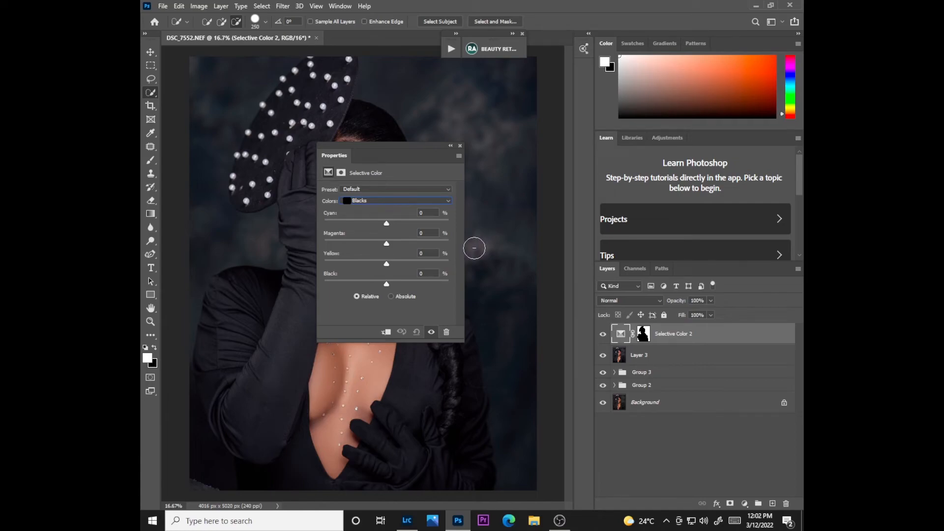
pyautogui.moveTo(423, 149); pyautogui.dragTo(484, 143)
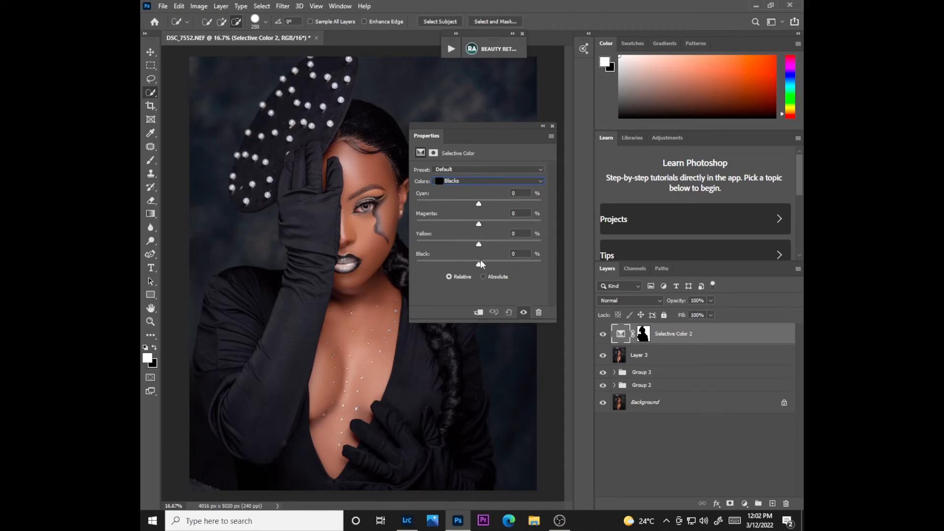
pyautogui.moveTo(479, 265); pyautogui.dragTo(482, 263)
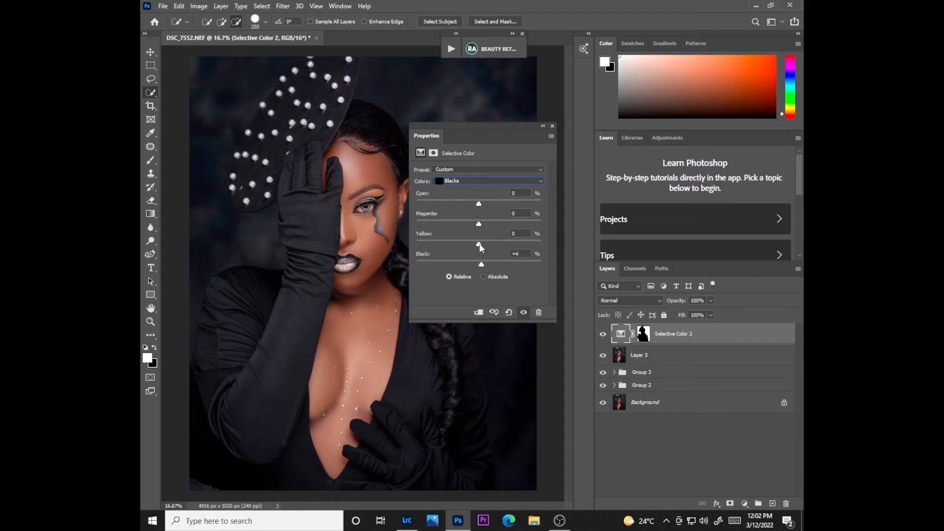
pyautogui.moveTo(480, 244); pyautogui.dragTo(482, 245)
pyautogui.moveTo(480, 225); pyautogui.dragTo(475, 224)
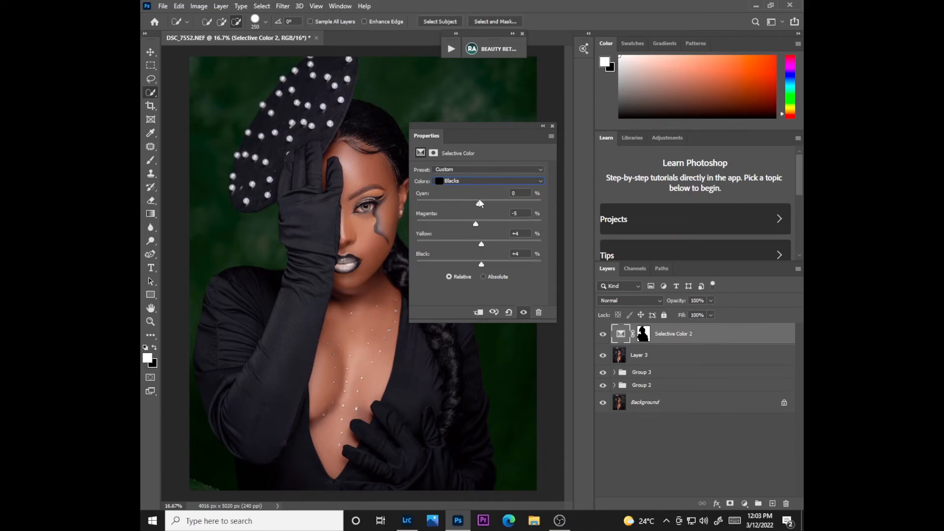
pyautogui.moveTo(480, 204); pyautogui.dragTo(482, 205)
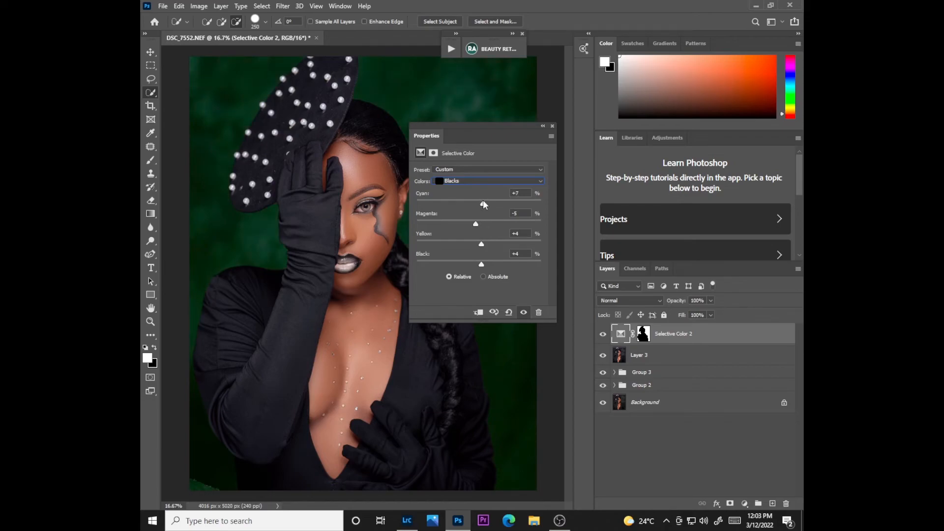
pyautogui.click(543, 127)
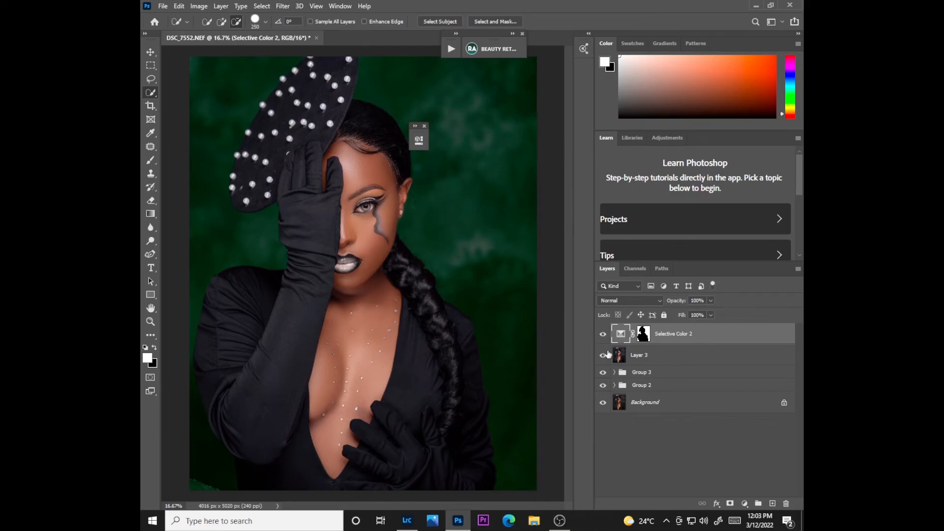
# Step: Group Selective Color 2, Layer 3 and Group 3 together and compare the portrait with the layer groups hidden and shown
pyautogui.keyDown('shift'); pyautogui.click(655, 374); pyautogui.keyUp('shift')
pyautogui.hotkey('ctrl', 'g')
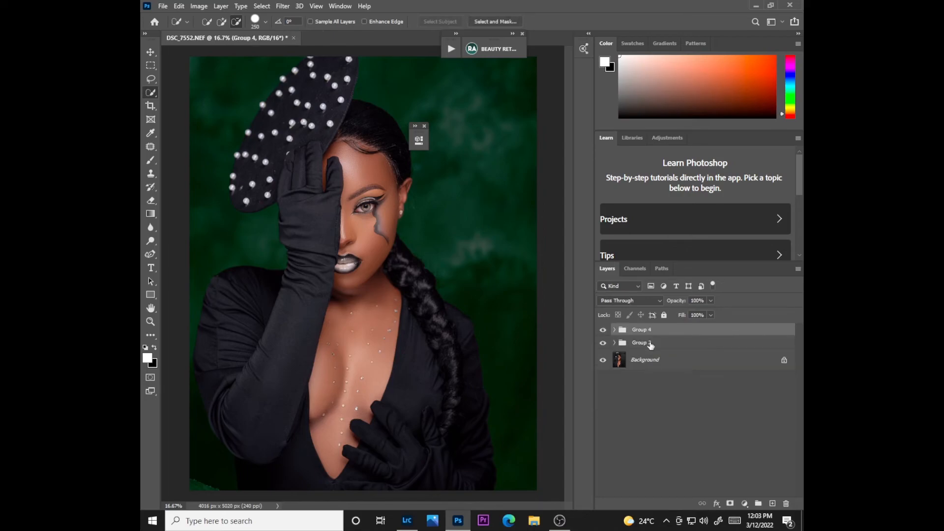
pyautogui.click(603, 331)
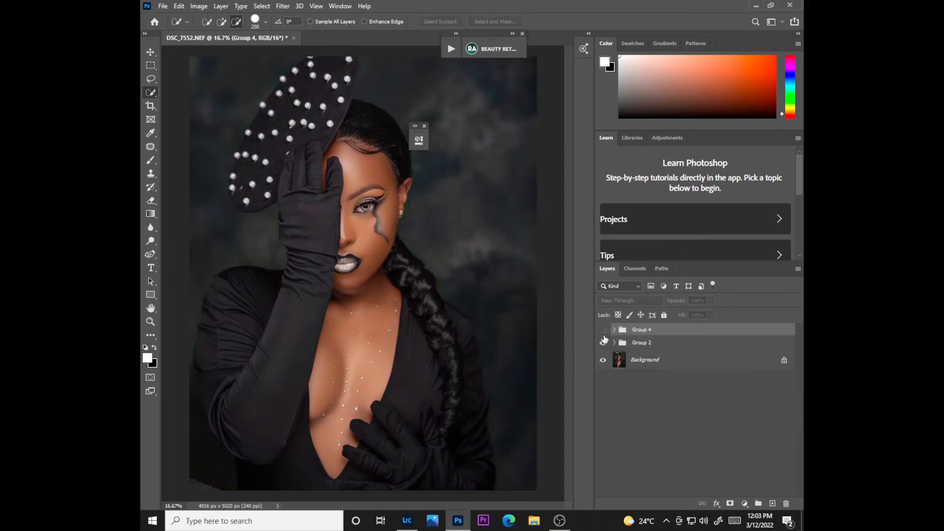
pyautogui.click(603, 333)
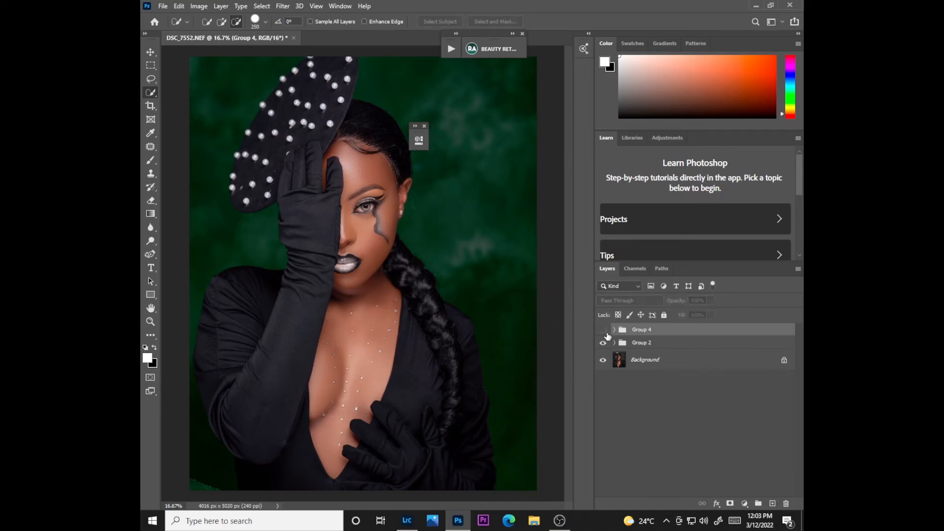
pyautogui.click(605, 330)
pyautogui.click(604, 335)
pyautogui.click(604, 340)
pyautogui.click(603, 340)
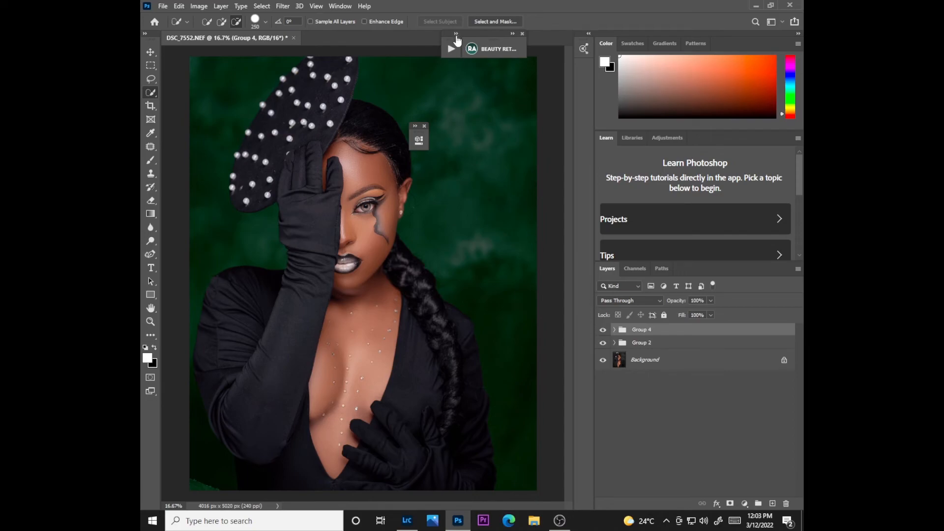
# Step: Run the Eyes N Teeth Whitening action and target the black mask of its Photo Filter 2 layer
pyautogui.click(452, 51)
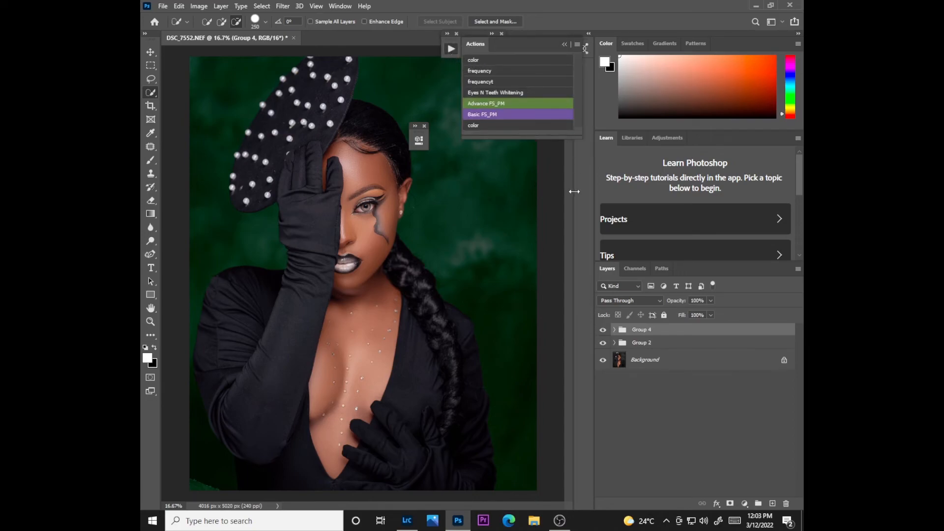
pyautogui.click(495, 93)
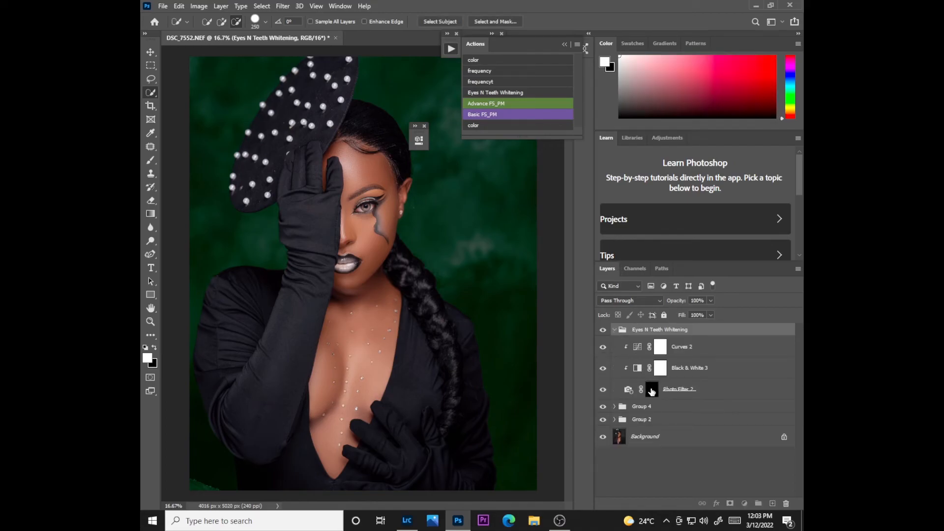
pyautogui.click(610, 391)
# Step: Paint white on the Photo Filter 2 mask over the eye white and silver eyeliner with a 20 px brush at 100% flow
pyautogui.hotkey('ctrl', '+')
pyautogui.hotkey('ctrl', '+')
pyautogui.hotkey('ctrl', '+')
pyautogui.hotkey('ctrl', '+')
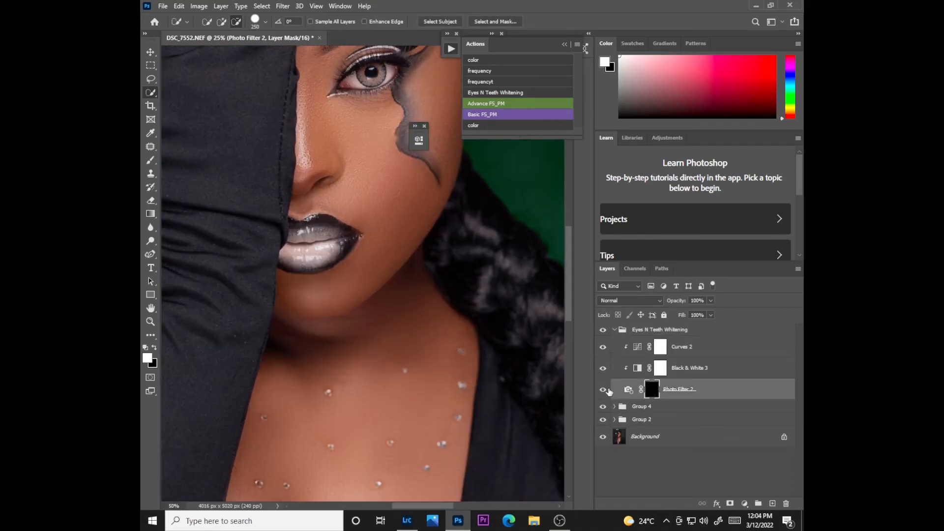
pyautogui.hotkey('ctrl', '+')
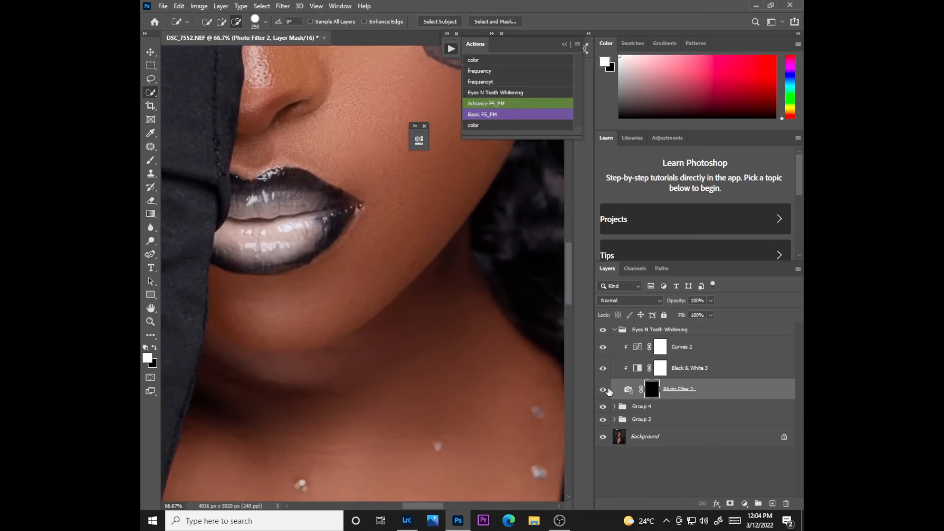
pyautogui.moveTo(567, 282); pyautogui.dragTo(574, 219)
pyautogui.click(151, 160)
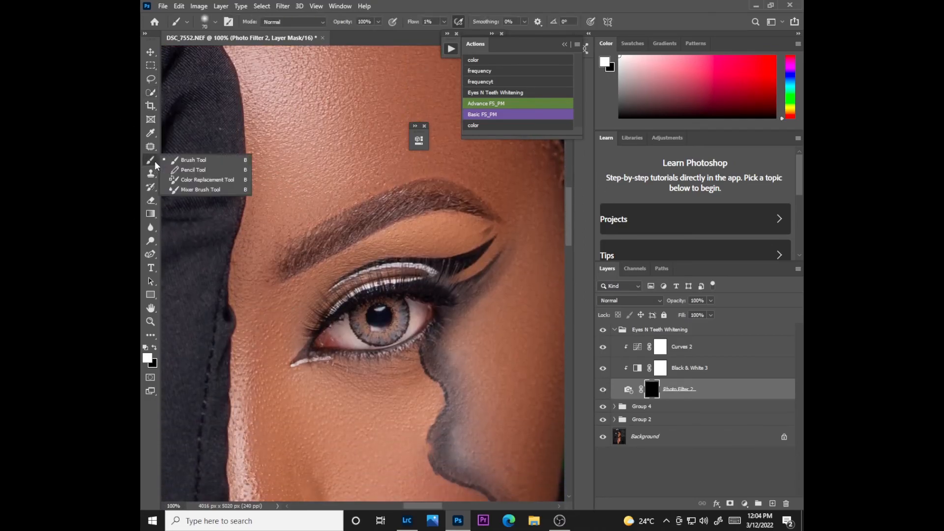
pyautogui.click(189, 158)
pyautogui.press('[')
pyautogui.press('[')
pyautogui.press('[')
pyautogui.press('[')
pyautogui.press('[')
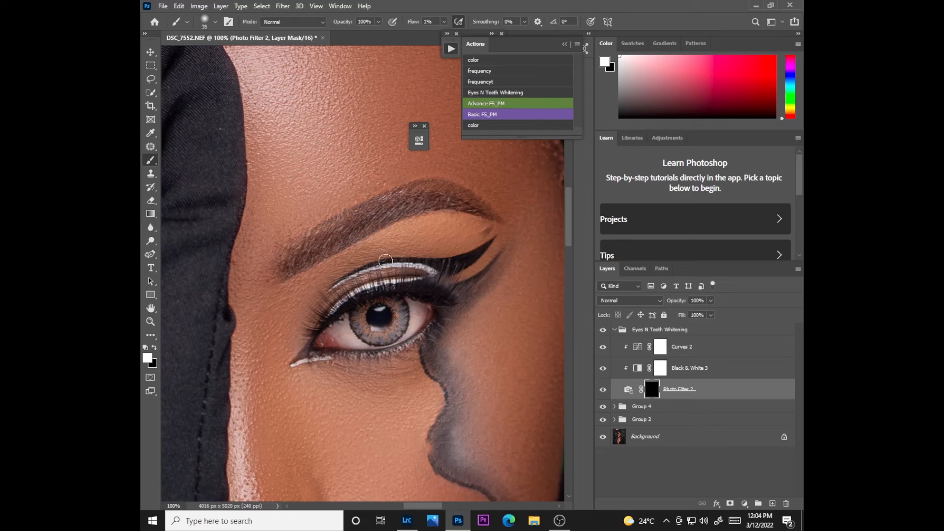
pyautogui.click(444, 21)
pyautogui.moveTo(444, 33); pyautogui.dragTo(492, 33)
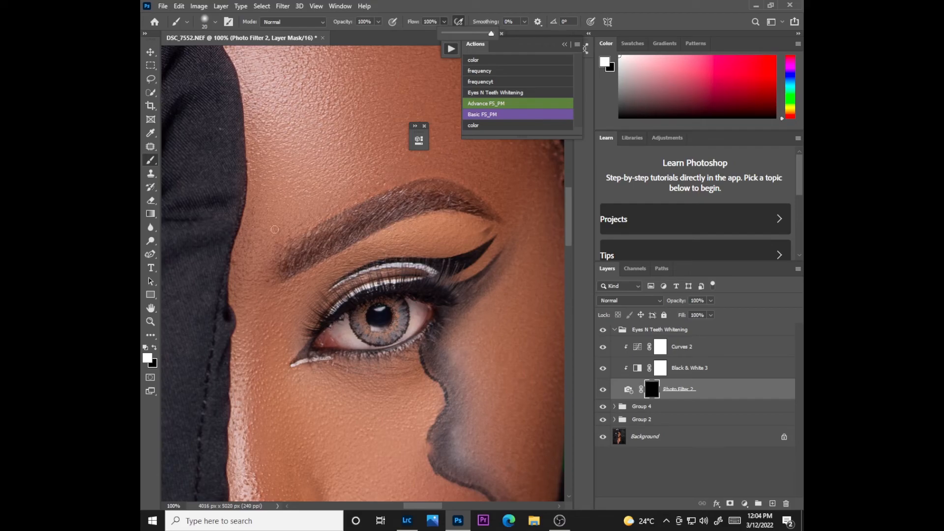
pyautogui.moveTo(347, 323)
pyautogui.mouseDown()
pyautogui.moveTo(329, 336)
pyautogui.moveTo(327, 326)
pyautogui.moveTo(331, 339)
pyautogui.moveTo(364, 345)
pyautogui.moveTo(343, 344)
pyautogui.moveTo(347, 315)
pyautogui.moveTo(381, 309)
pyautogui.moveTo(378, 328)
pyautogui.moveTo(424, 310)
pyautogui.moveTo(397, 343)
pyautogui.mouseUp()
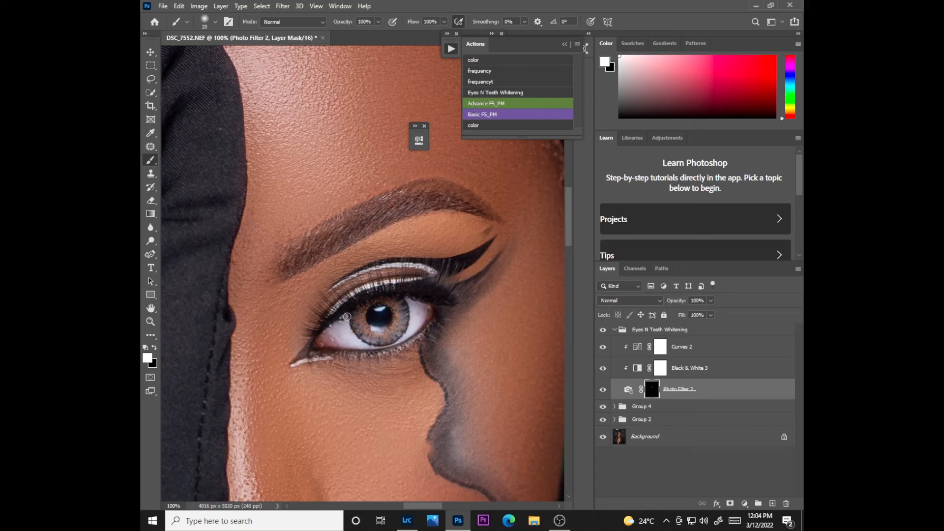
pyautogui.moveTo(353, 295)
pyautogui.mouseDown()
pyautogui.moveTo(435, 276)
pyautogui.moveTo(386, 264)
pyautogui.moveTo(339, 284)
pyautogui.mouseUp()
# Step: Reduce the brush flow to 6% and enlarge the brush to 100 px for the lip area
pyautogui.click(445, 23)
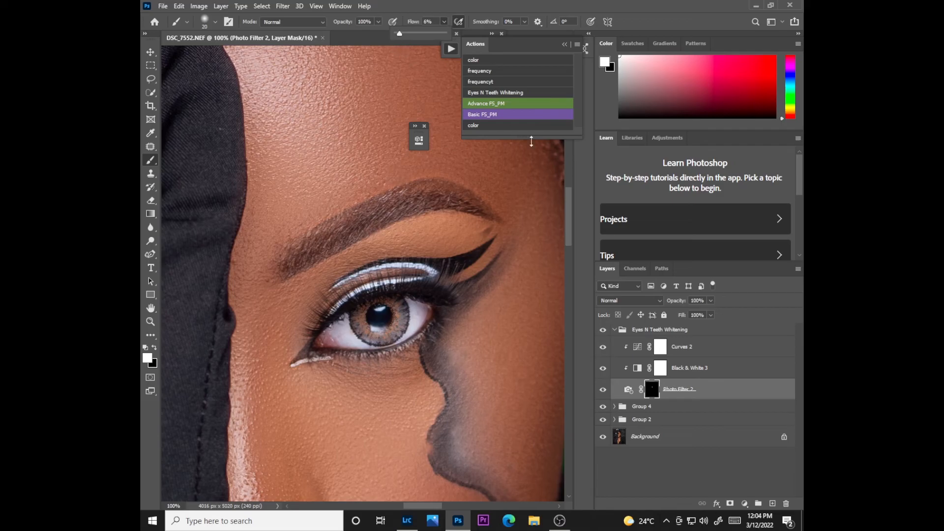
pyautogui.moveTo(569, 217); pyautogui.dragTo(569, 293)
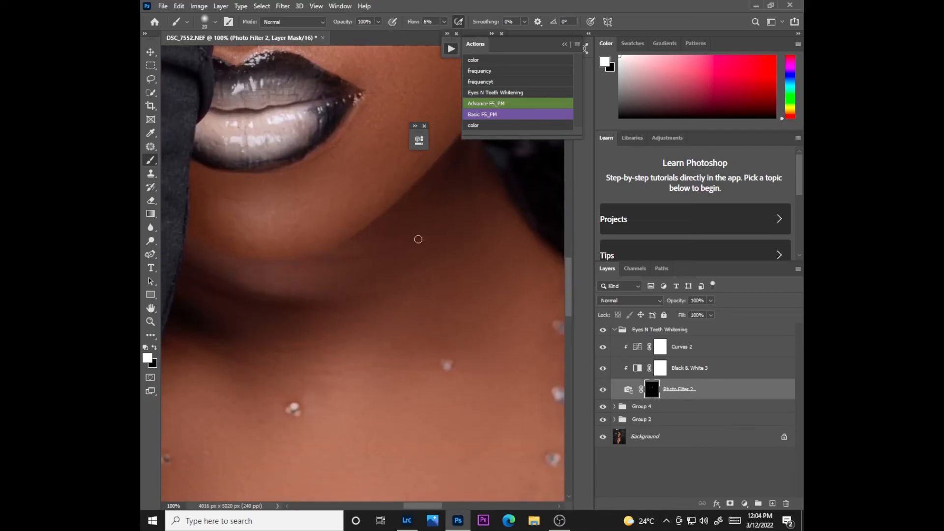
pyautogui.press(']')
pyautogui.press(']')
pyautogui.press(']')
pyautogui.press(']')
pyautogui.press(']')
pyautogui.press(']')
pyautogui.press(']')
pyautogui.press(']')
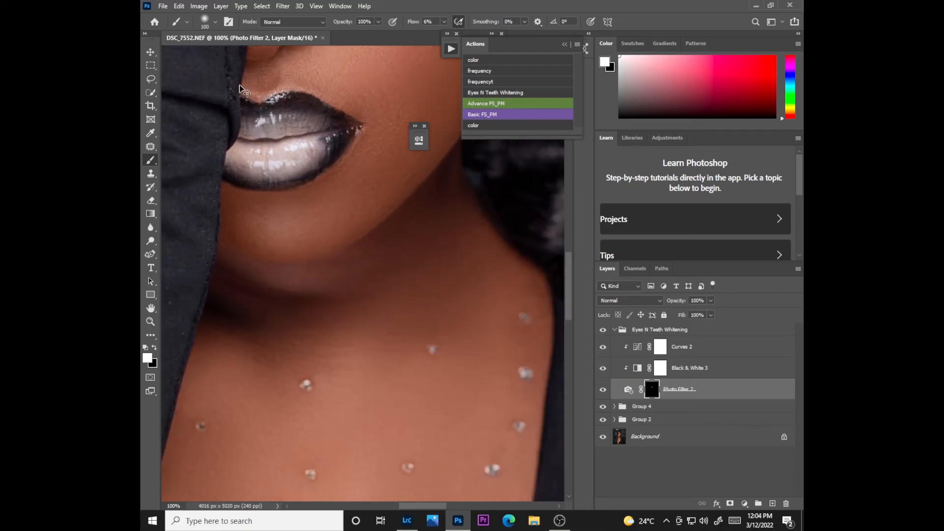
# Step: Collapse the Eyes N Teeth Whitening group, compare the portrait with it hidden and shown, and merge all visible layers into a new top layer
pyautogui.scroll(-5, 240, 89)
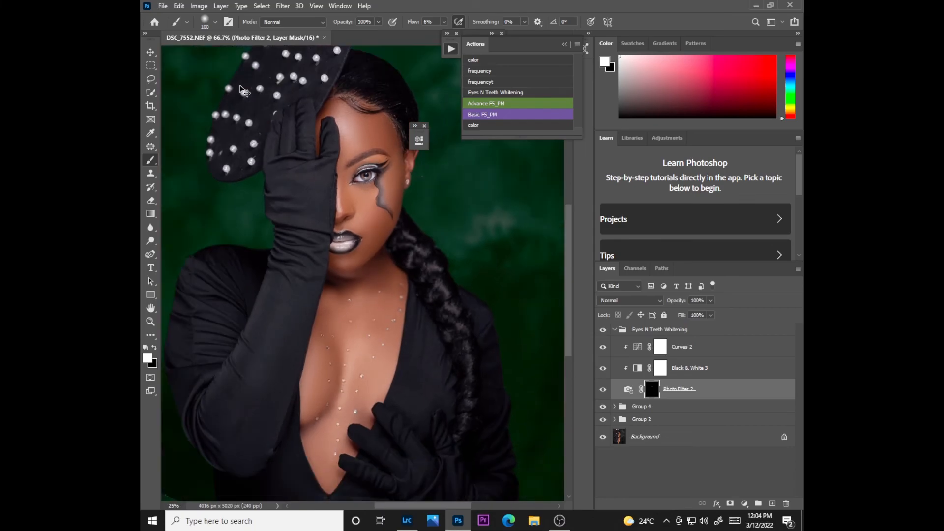
pyautogui.click(615, 330)
pyautogui.click(603, 332)
pyautogui.click(603, 332)
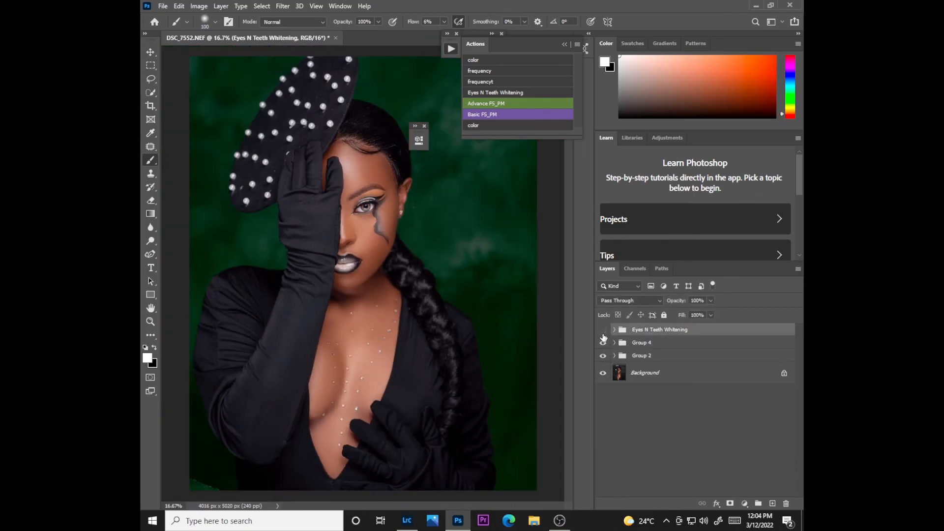
pyautogui.click(603, 332)
pyautogui.click(603, 331)
pyautogui.click(604, 332)
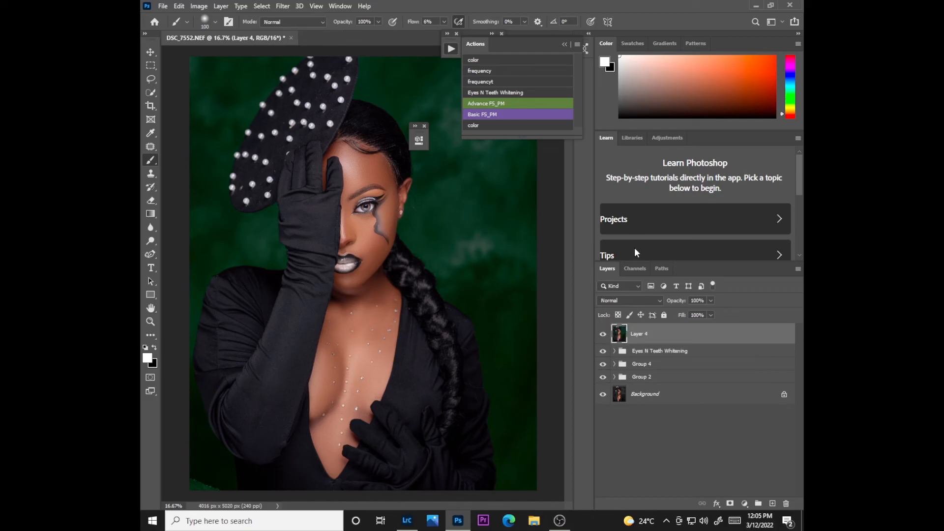
# Step: Duplicate the merged Layer 4 twice for a frequency separation setup
pyautogui.hotkey('ctrl', '+')
pyautogui.hotkey('ctrl', '+')
pyautogui.scroll(5, 566, 259)
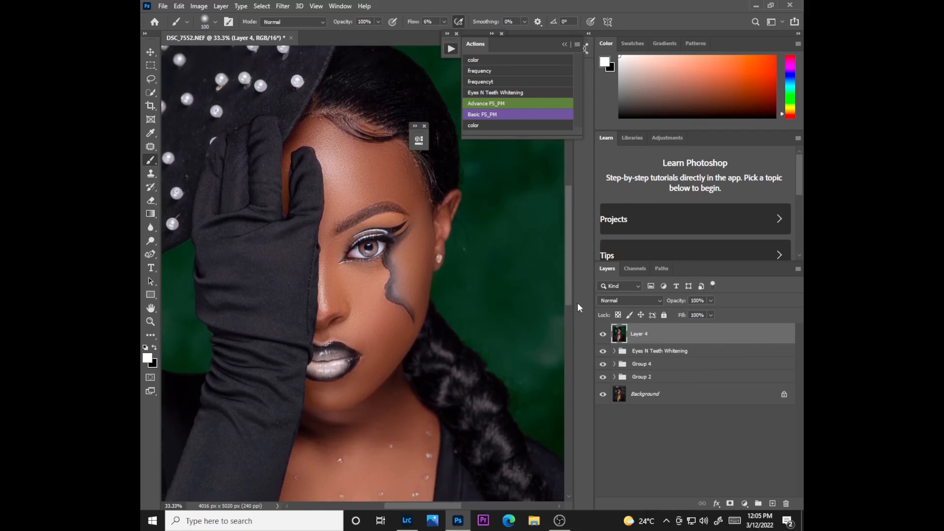
pyautogui.hotkey('ctrl', 'j')
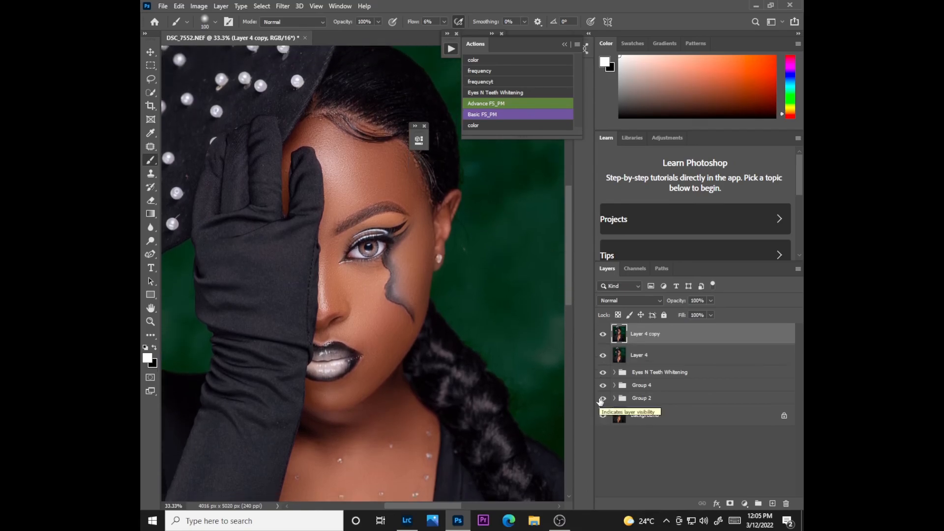
pyautogui.hotkey('ctrl', 'j')
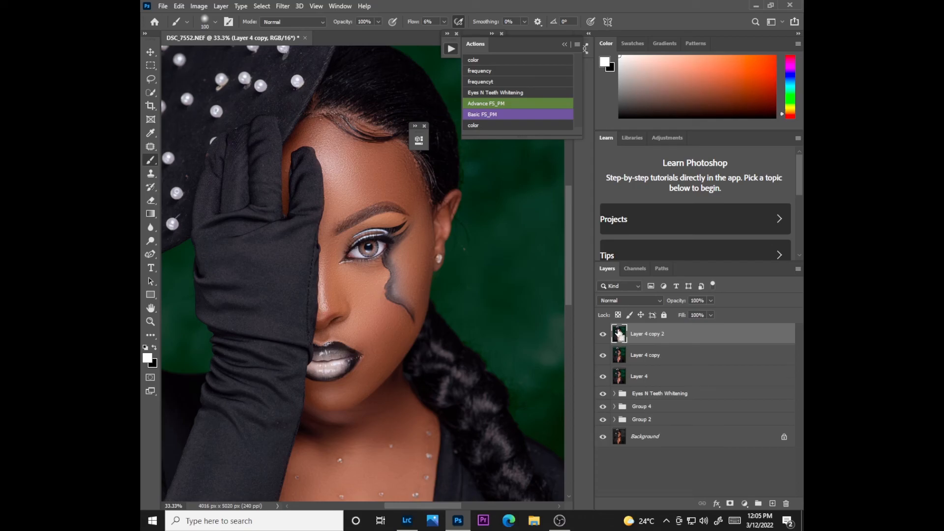
# Step: Hide Layer 4 copy 2 and apply a Gaussian Blur with a 4 px radius to Layer 4 copy
pyautogui.click(603, 334)
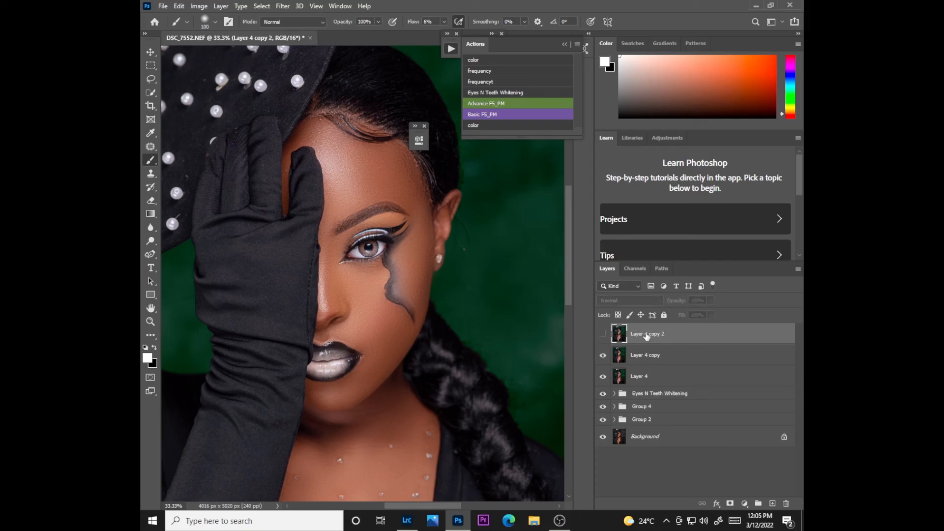
pyautogui.click(649, 360)
pyautogui.click(283, 7)
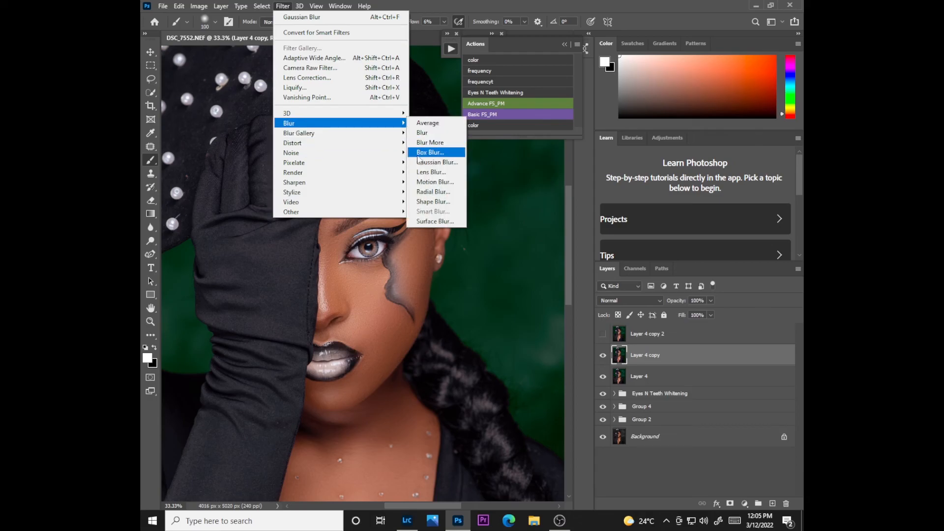
pyautogui.click(424, 162)
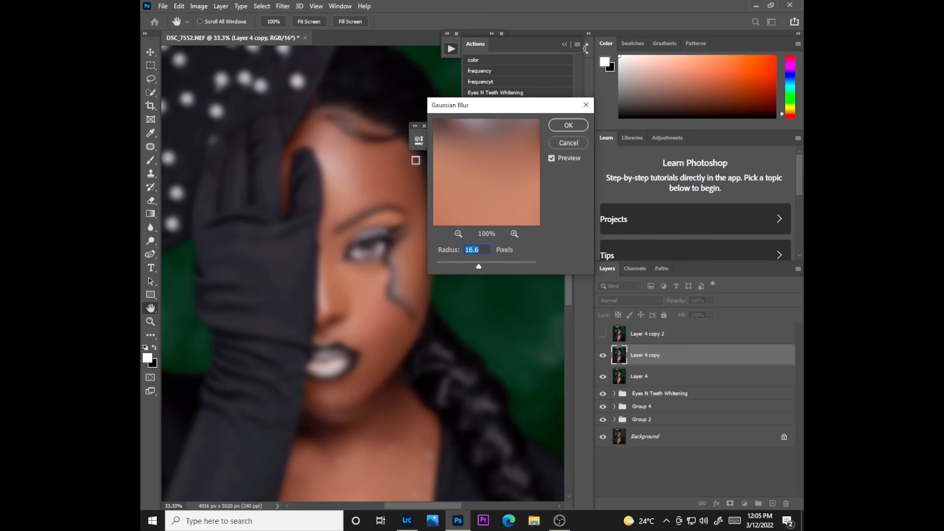
pyautogui.write('4')
pyautogui.press('Tab')
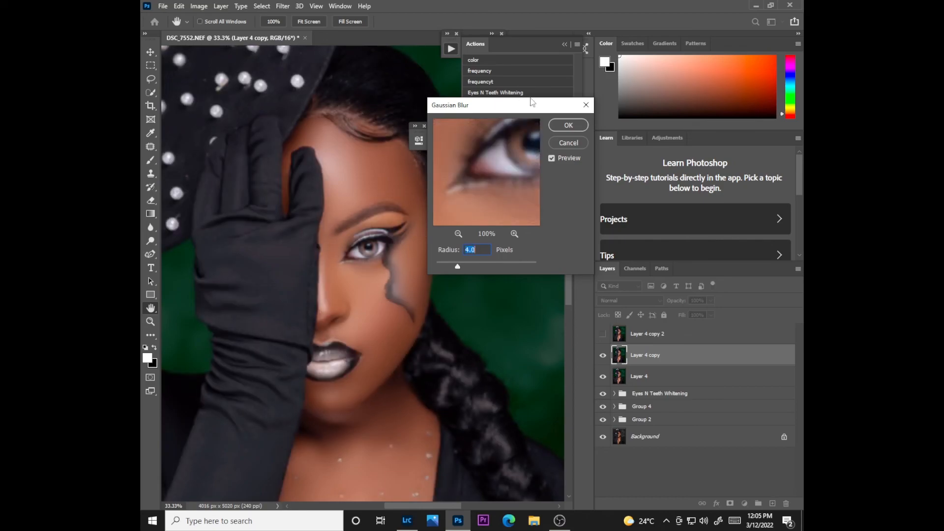
pyautogui.click(568, 125)
# Step: Show Layer 4 copy 2, subtract Layer 4 copy from it using Apply Image at scale 2, offset 128 without Invert, and blend it as Linear Light
pyautogui.click(603, 334)
pyautogui.click(649, 334)
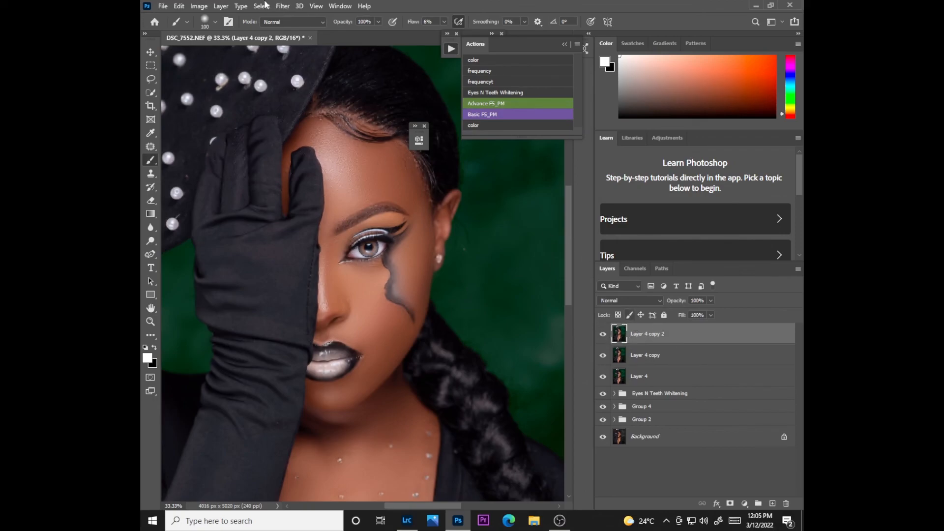
pyautogui.click(199, 6)
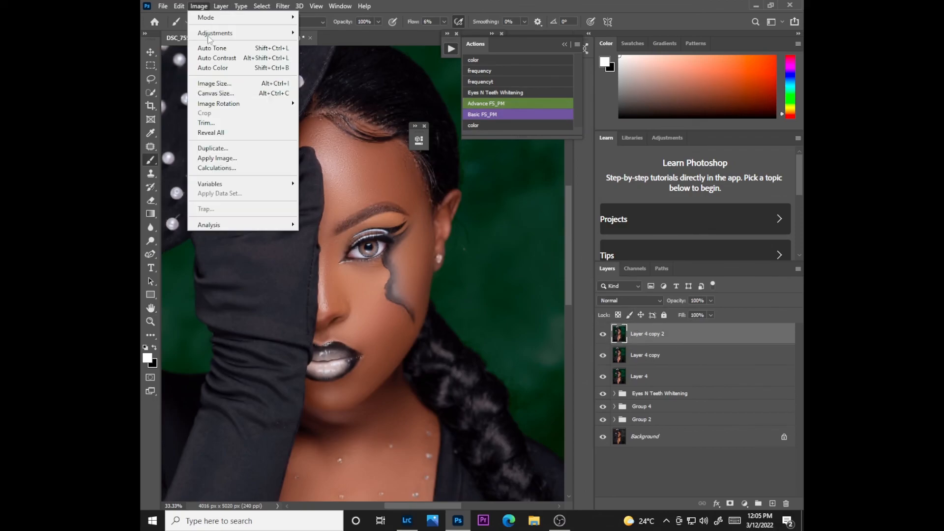
pyautogui.click(217, 158)
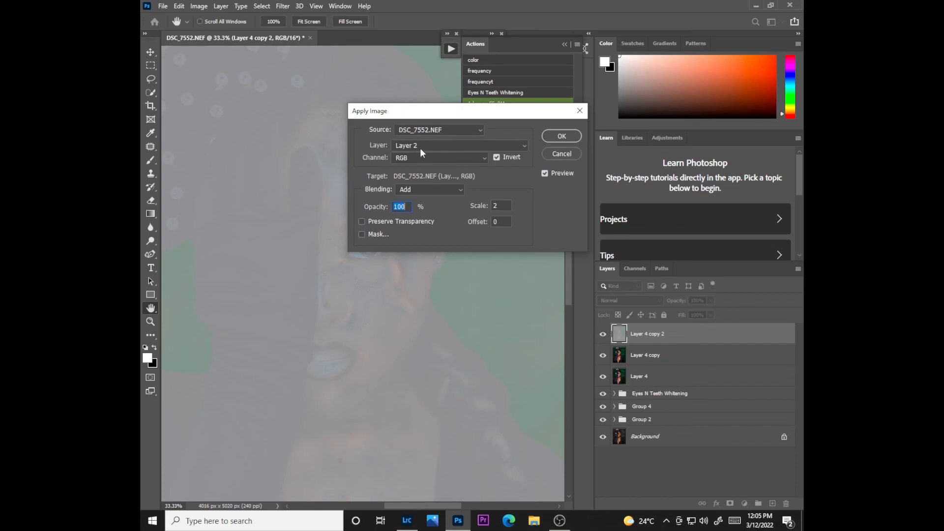
pyautogui.click(421, 149)
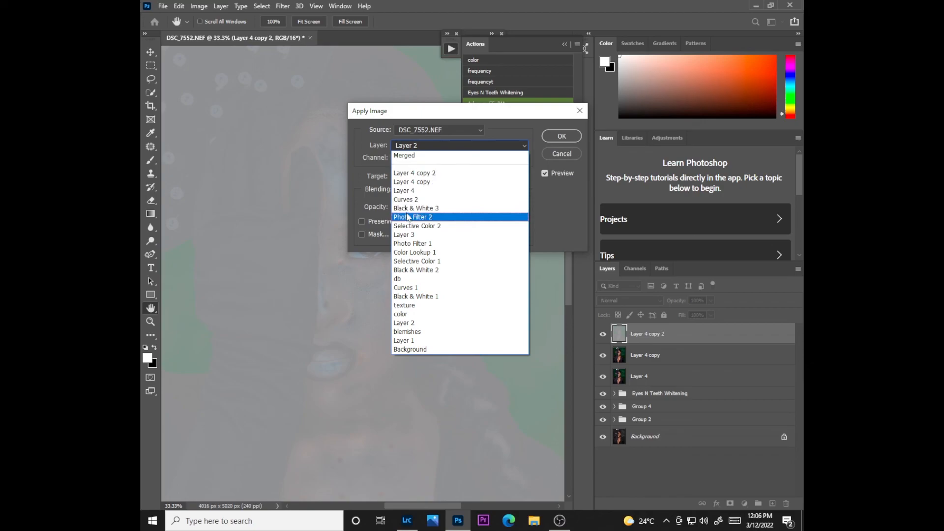
pyautogui.click(408, 182)
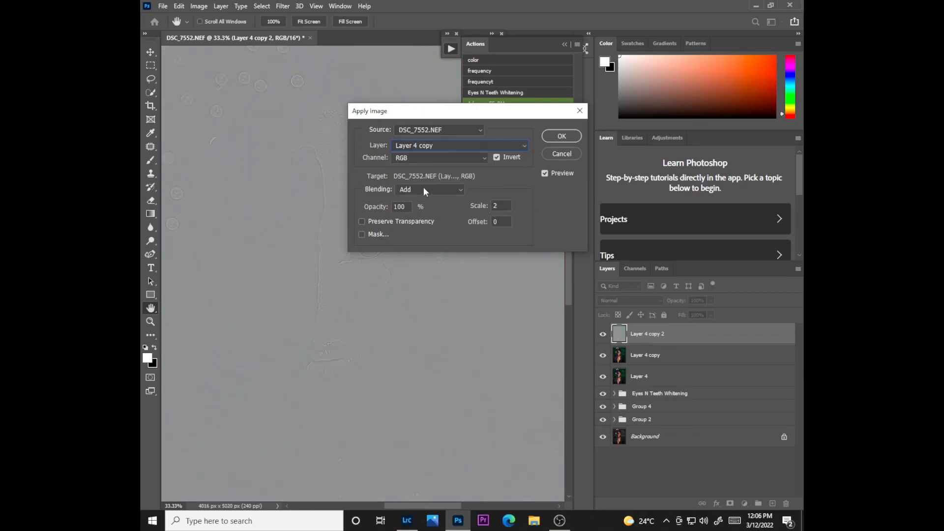
pyautogui.click(424, 189)
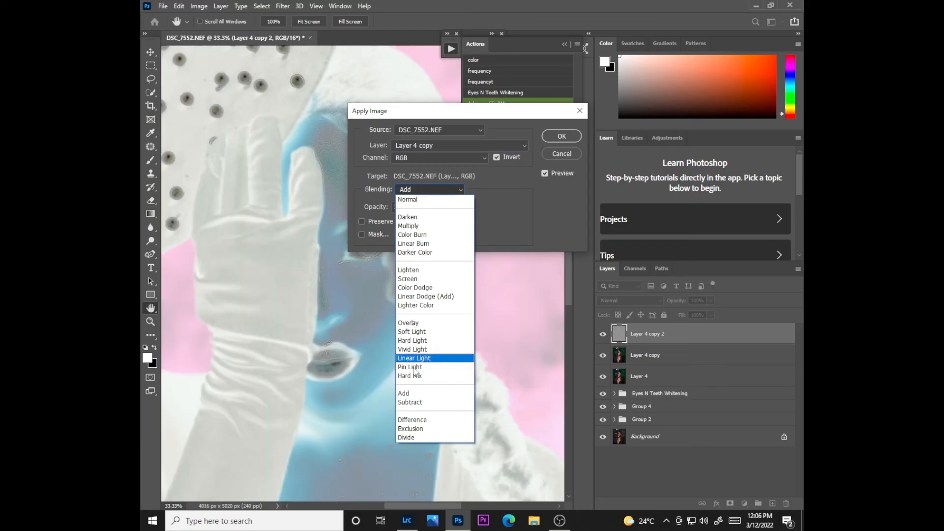
pyautogui.click(413, 402)
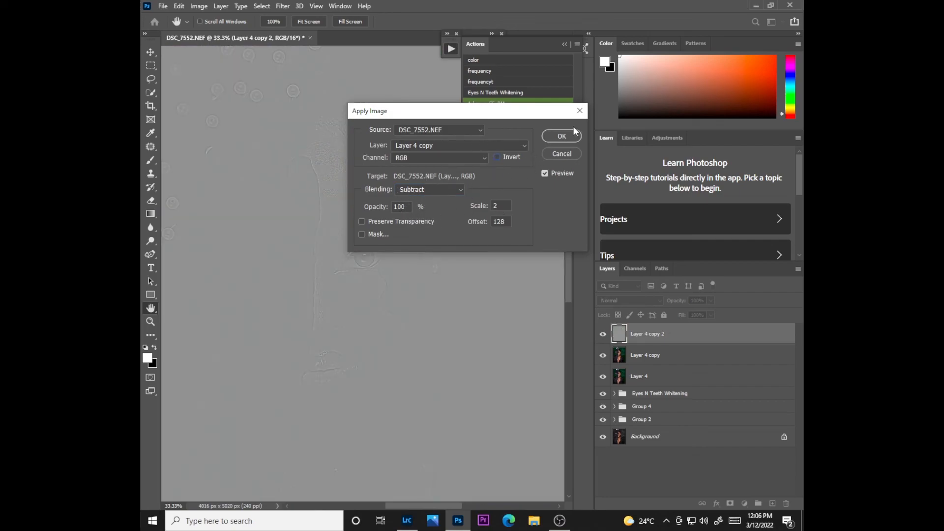
pyautogui.press('Return')
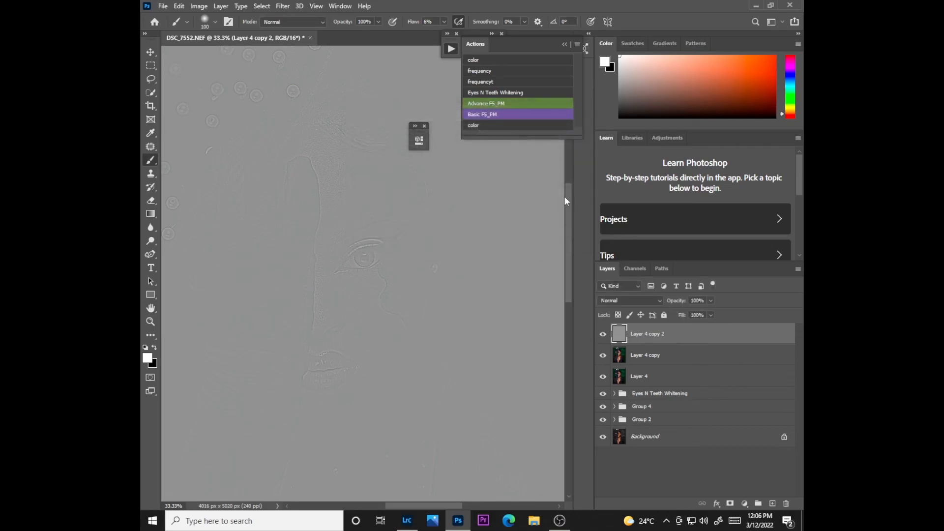
pyautogui.click(624, 301)
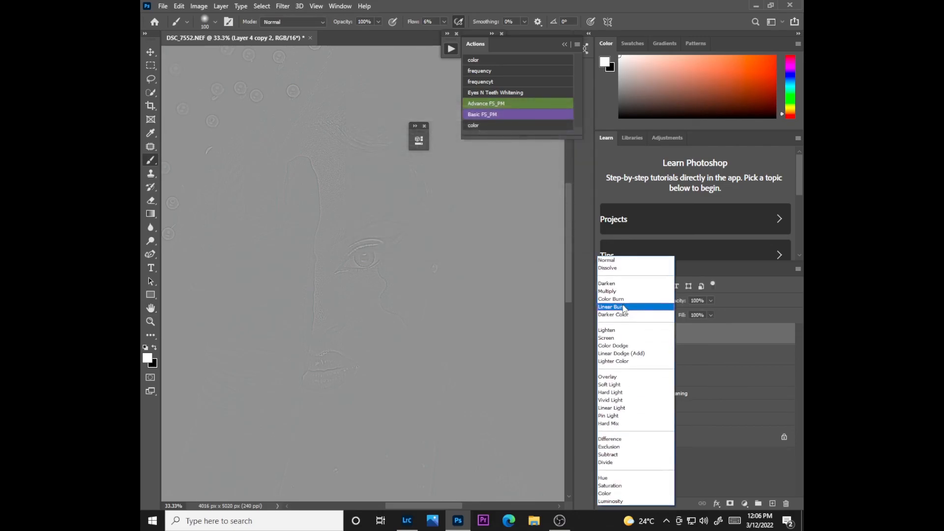
pyautogui.click(612, 409)
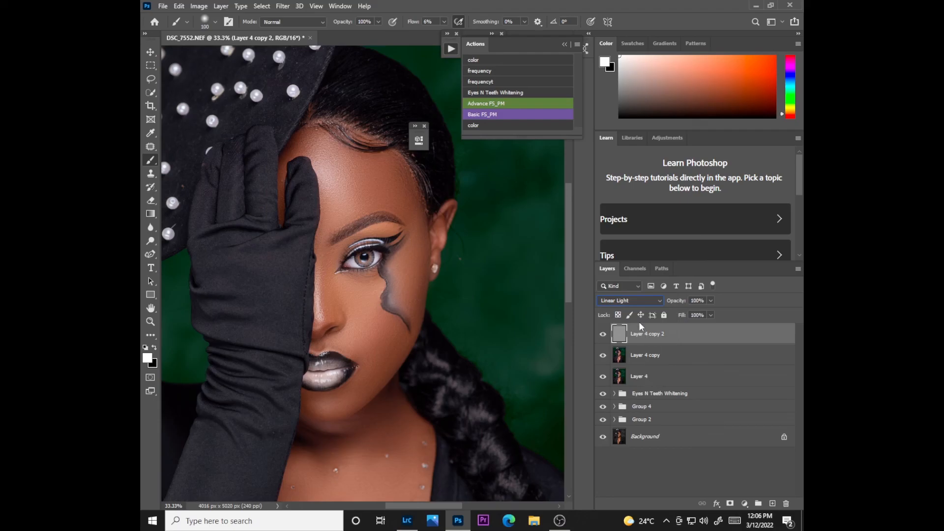
# Step: Duplicate the Linear Light detail layer Layer 4 copy 2 and give the duplicate an inverted, fully black layer mask
pyautogui.hotkey('ctrl', 'j')
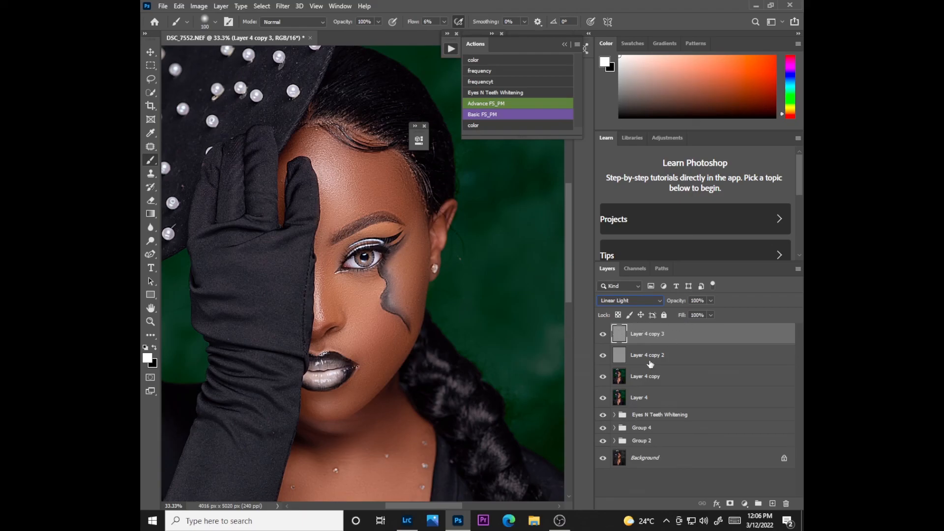
pyautogui.click(731, 504)
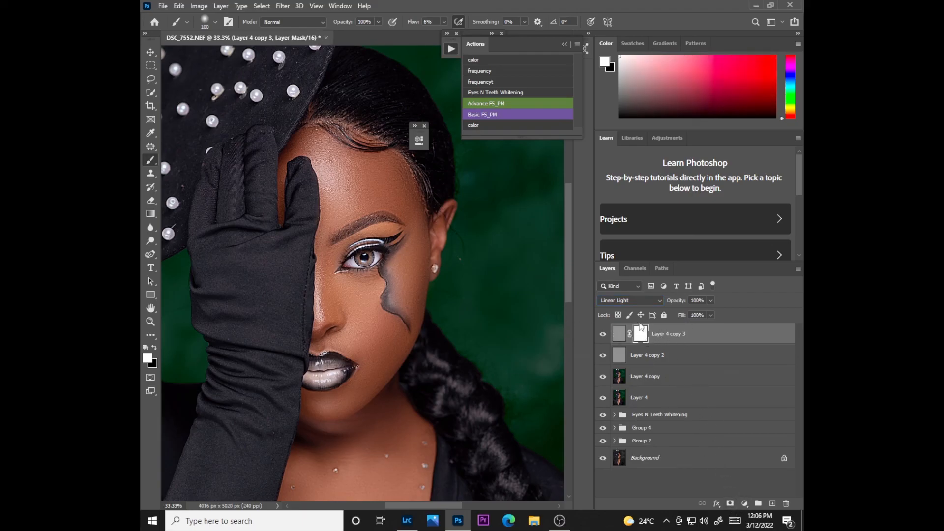
pyautogui.hotkey('ctrl', 'i')
# Step: Set the white brush to 77% flow and a 60 px size for revealing sharpened detail on the black mask
pyautogui.click(444, 21)
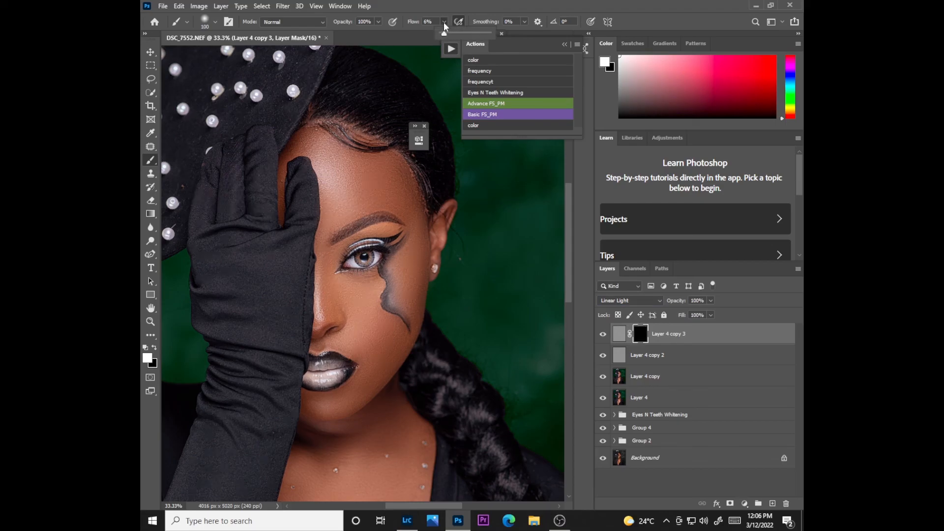
pyautogui.moveTo(466, 36); pyautogui.dragTo(480, 36)
pyautogui.press('[')
pyautogui.hotkey('ctrl', '-')
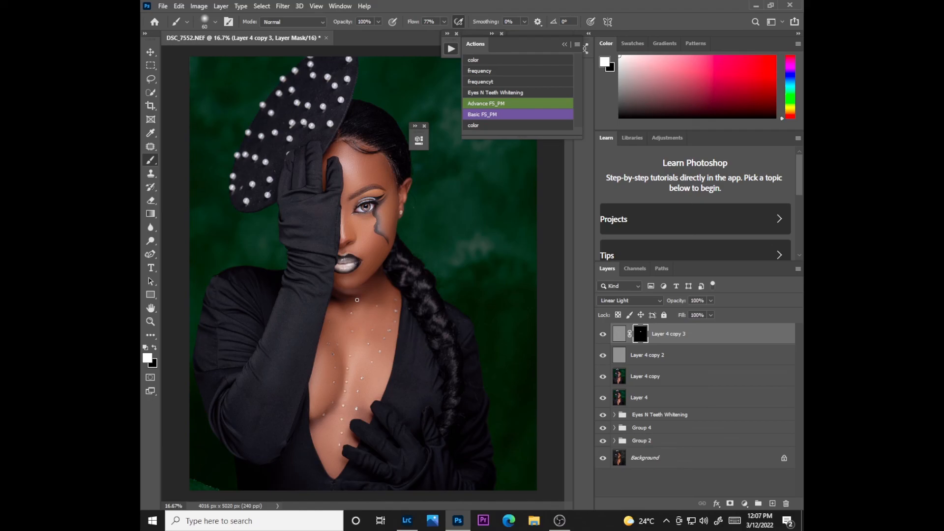
pyautogui.scroll(2, 357, 300)
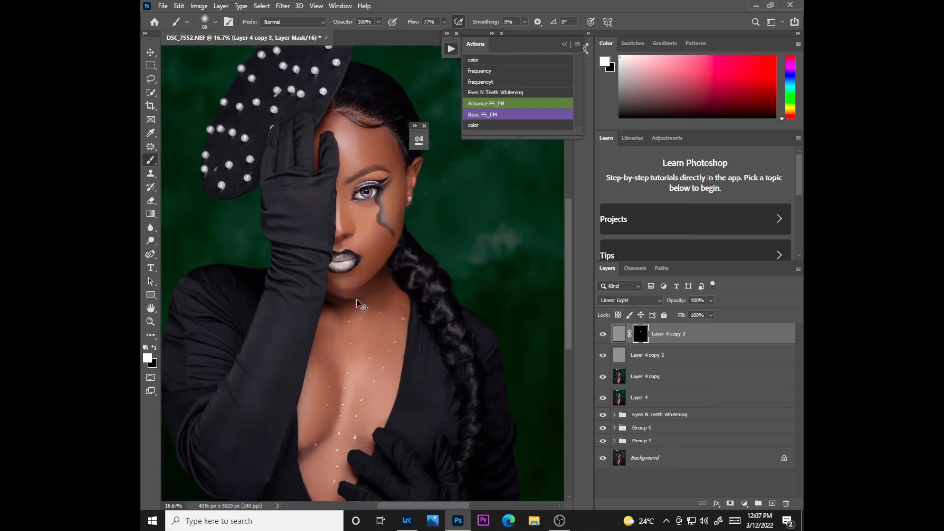
pyautogui.scroll(-3, 357, 301)
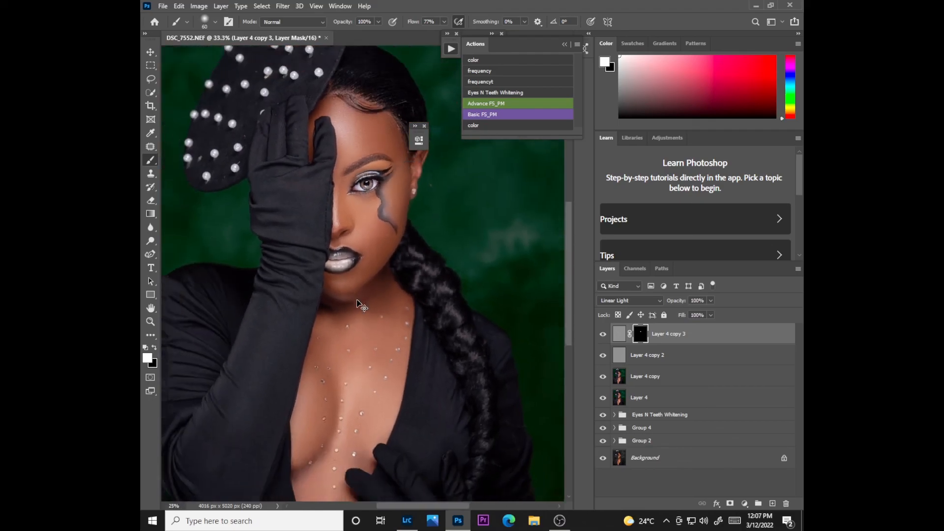